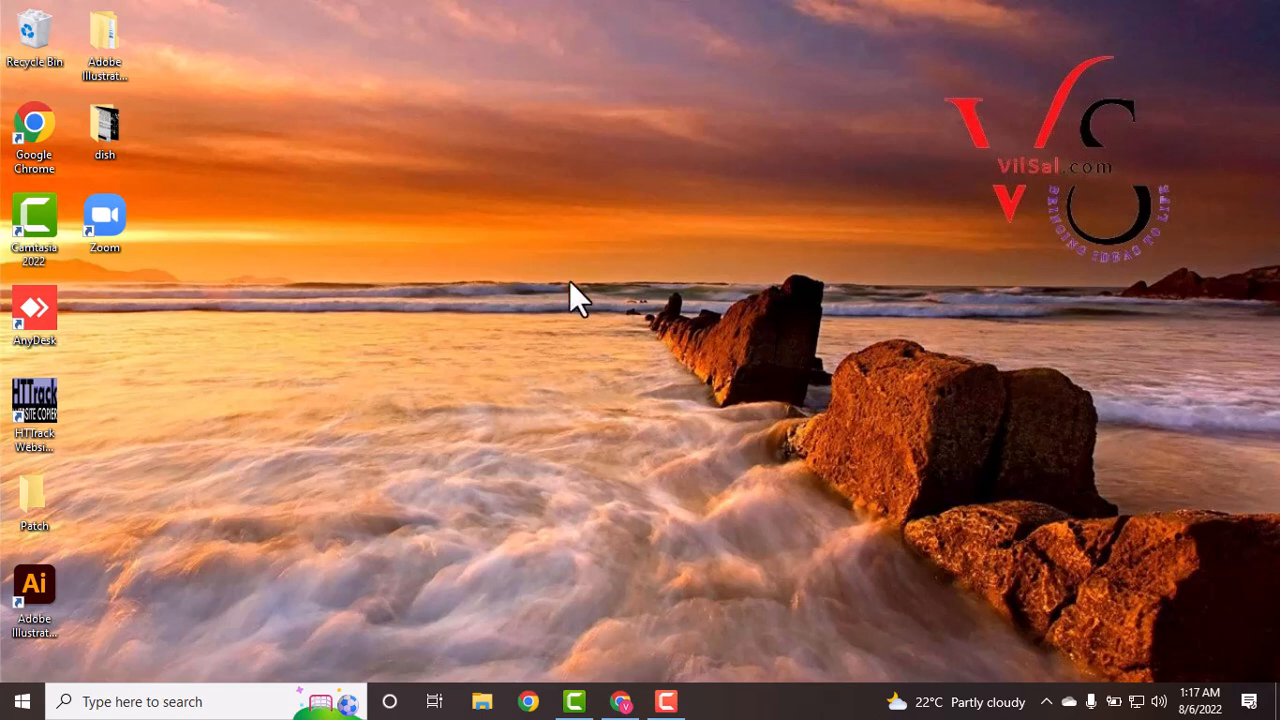
Search Google in Chrome for 'infinity free' and open the InfinityFree website.
left_click(621, 701)
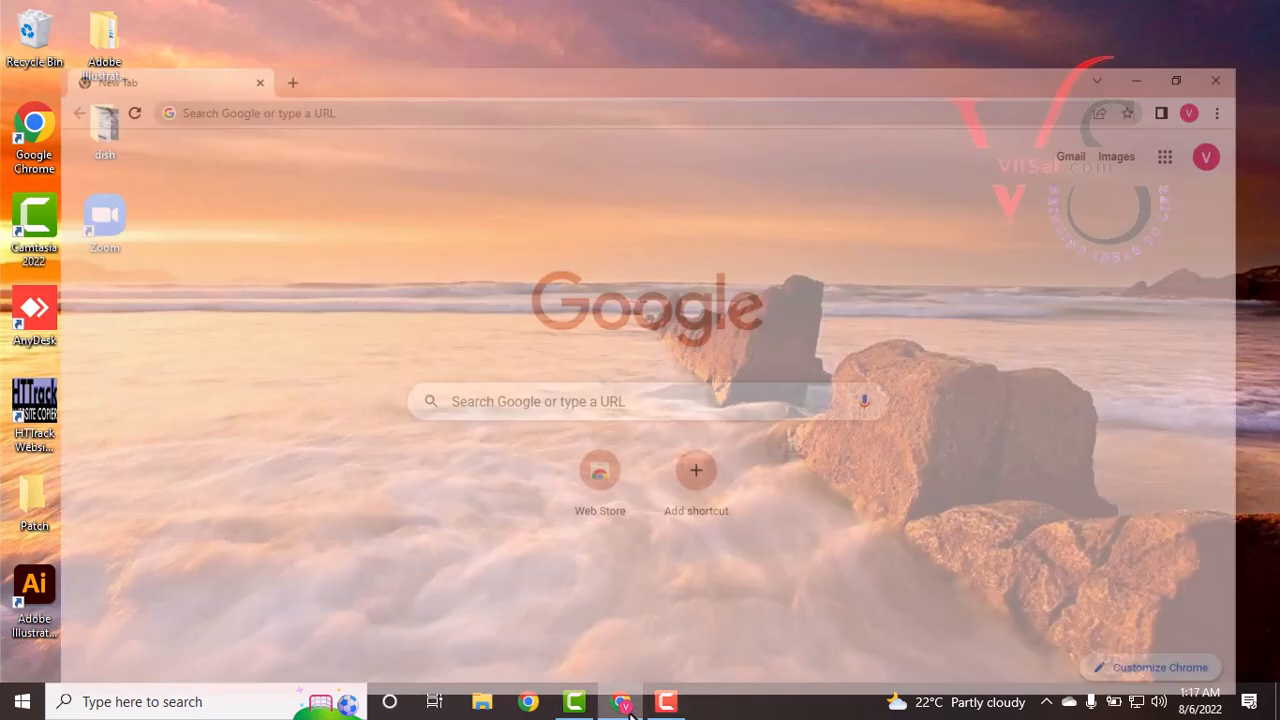
left_click(349, 49)
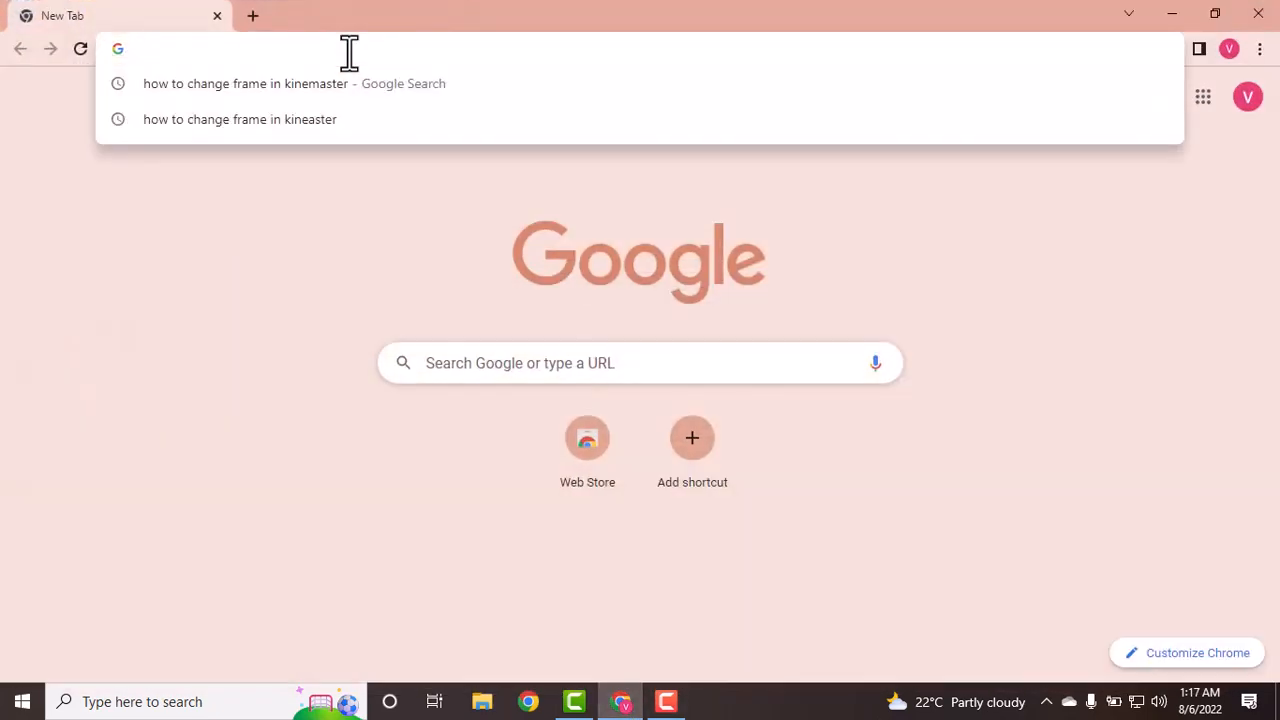
type("infini")
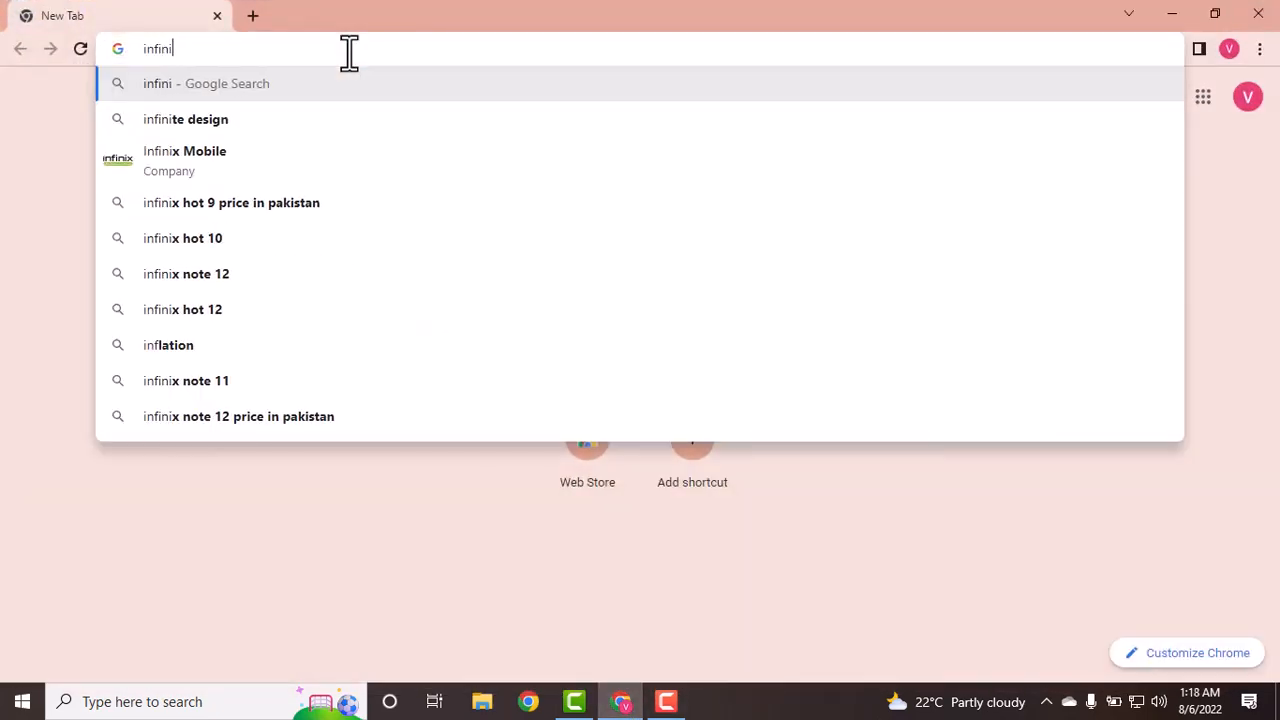
type("ty free")
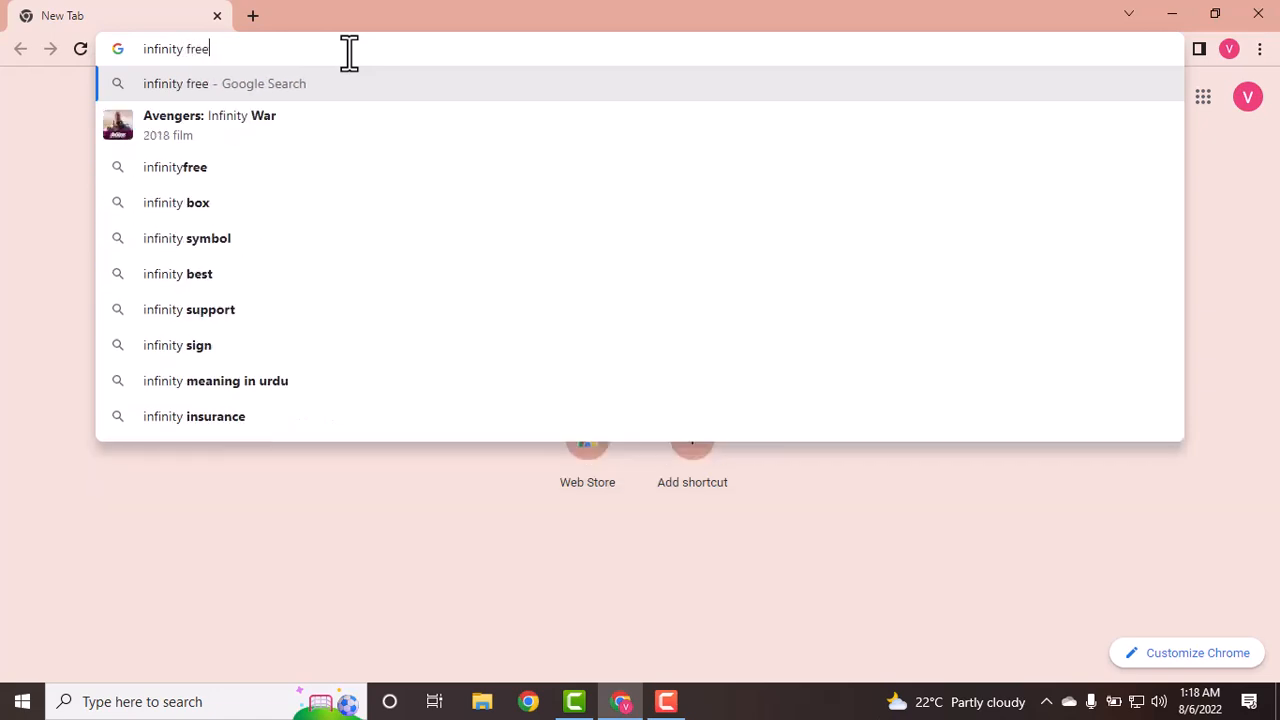
key("Return")
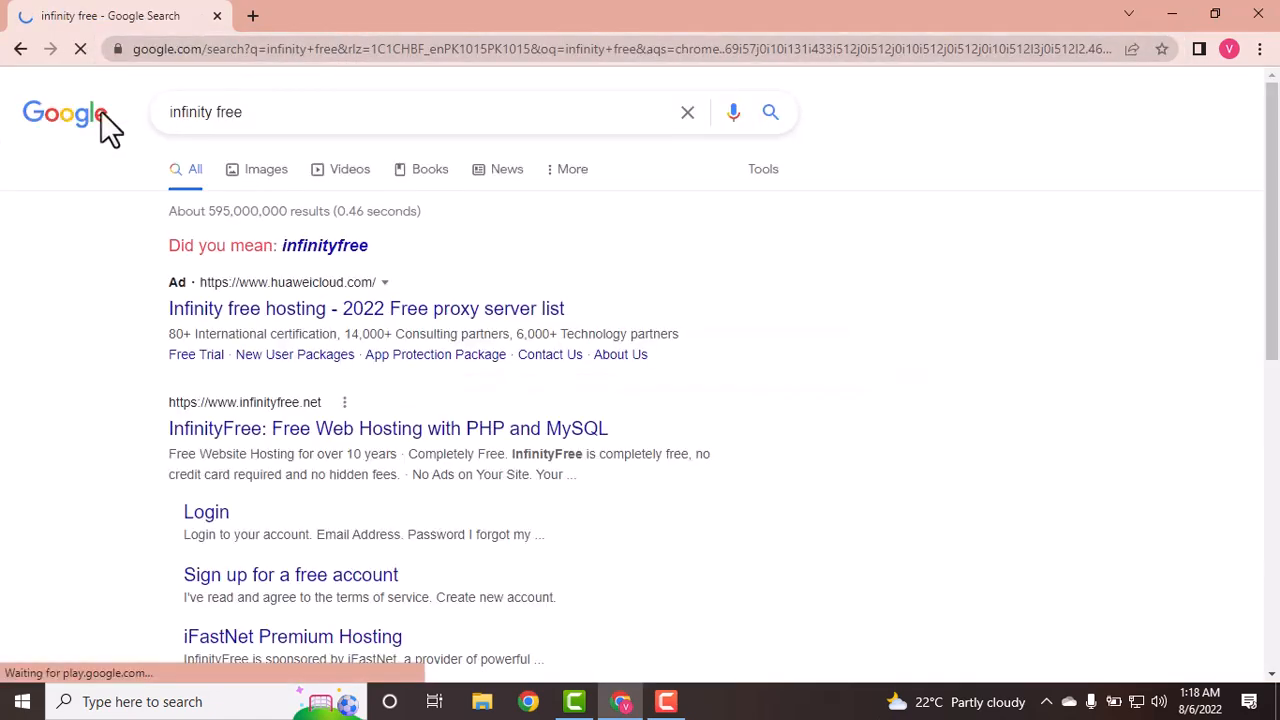
scroll(363, 402, "down", 2)
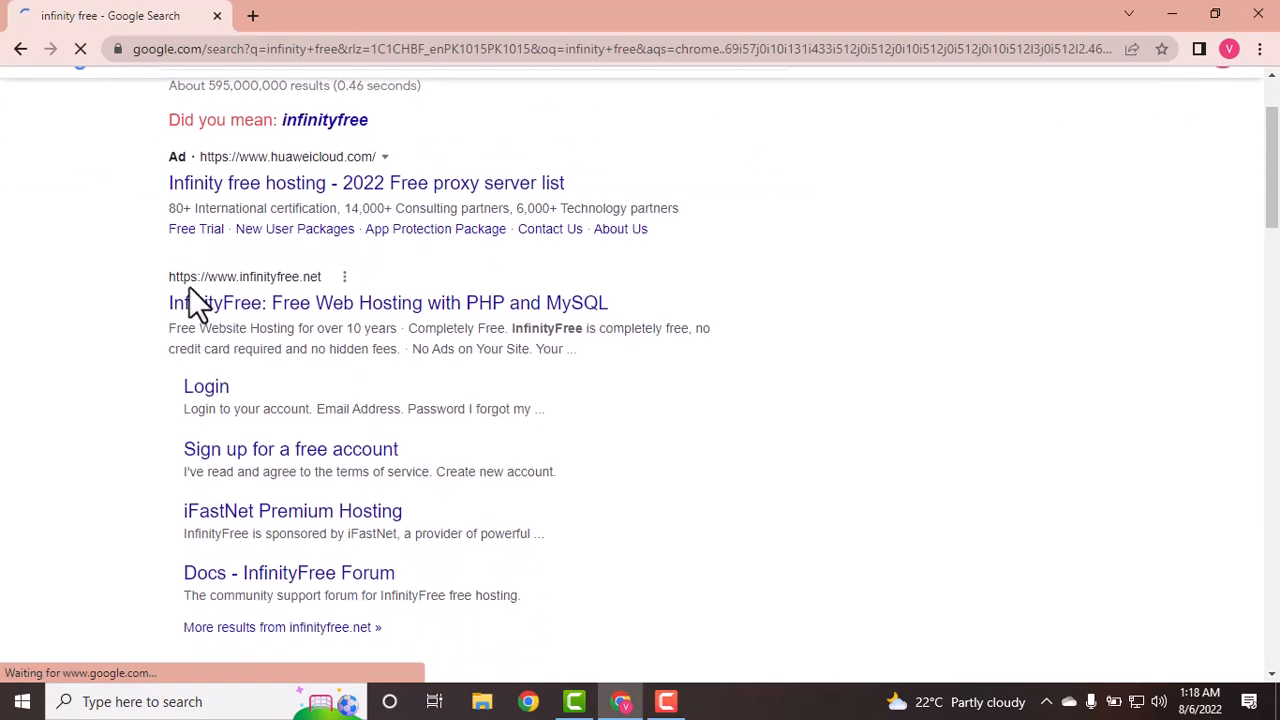
left_click(448, 306)
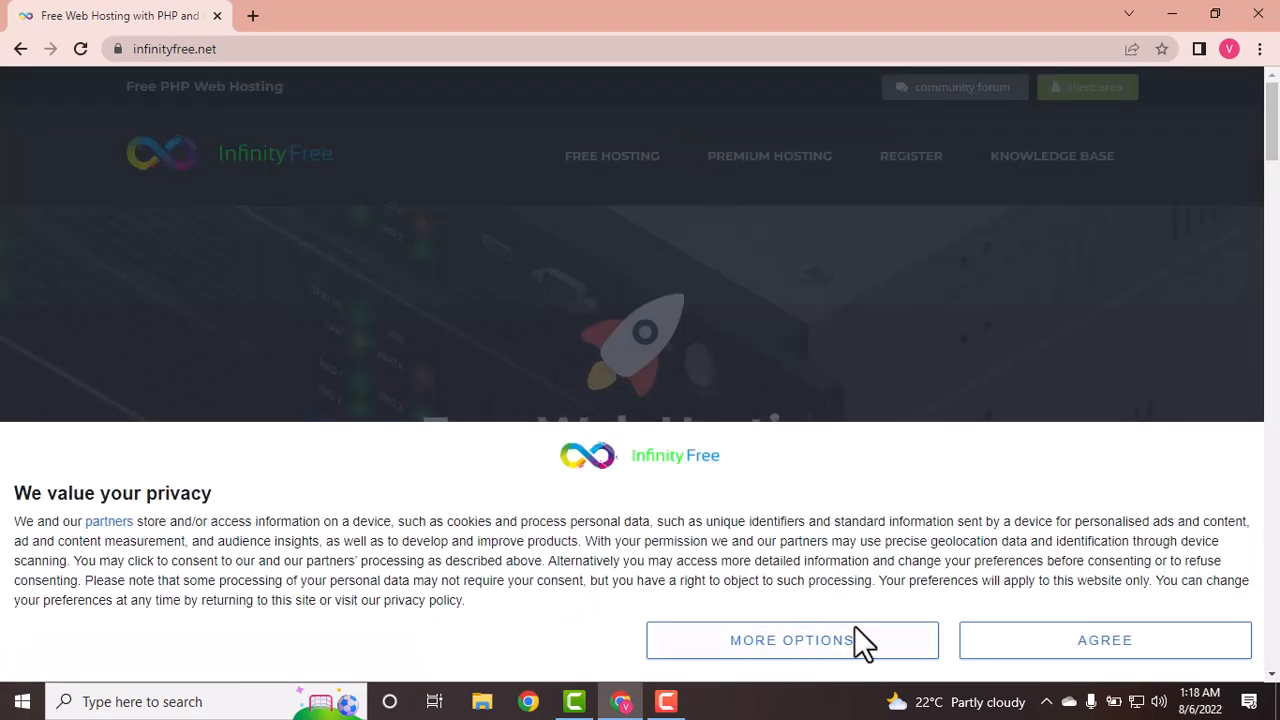
Accept InfinityFree's privacy notice and open the Free Hosting sign-up form.
left_click(1070, 642)
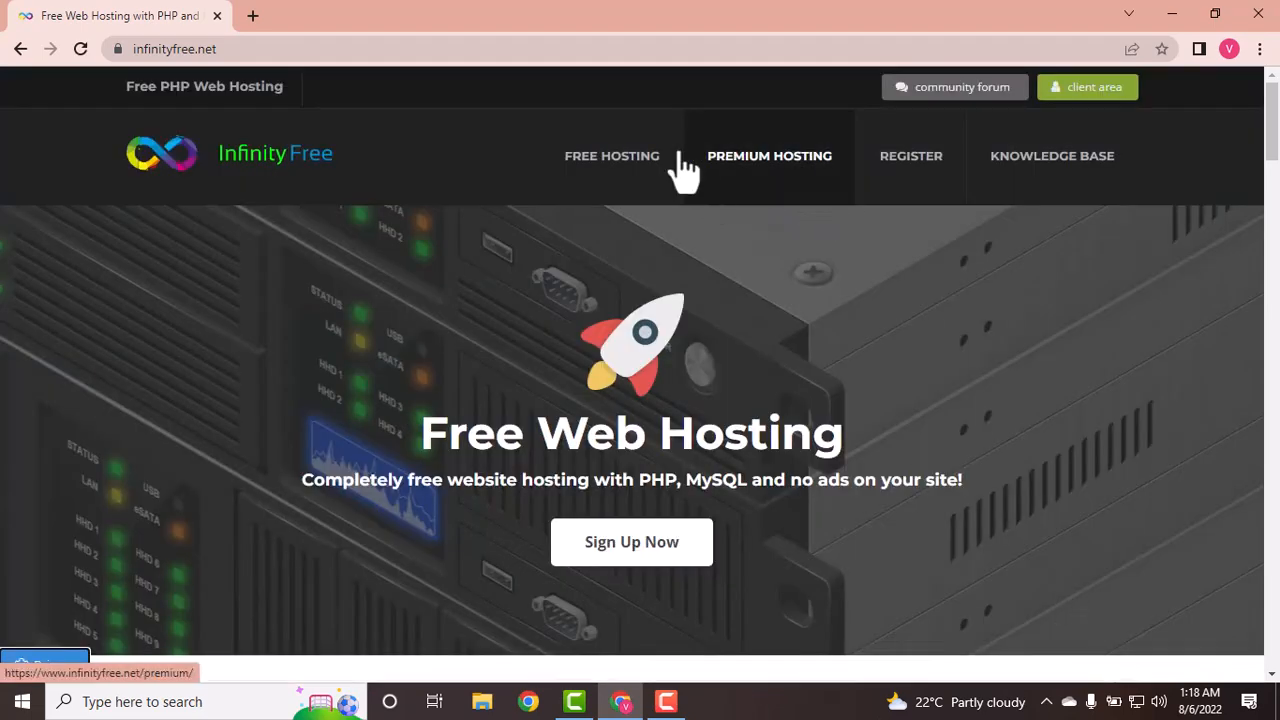
left_click(638, 168)
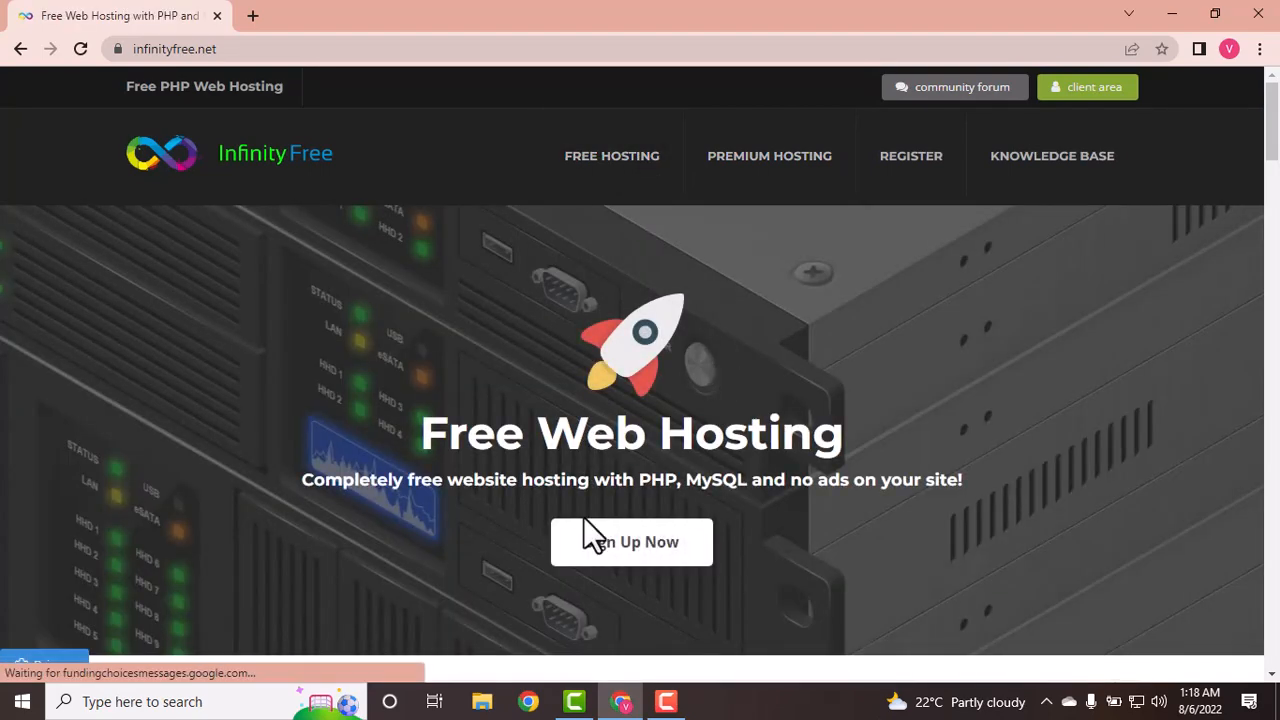
left_click(590, 545)
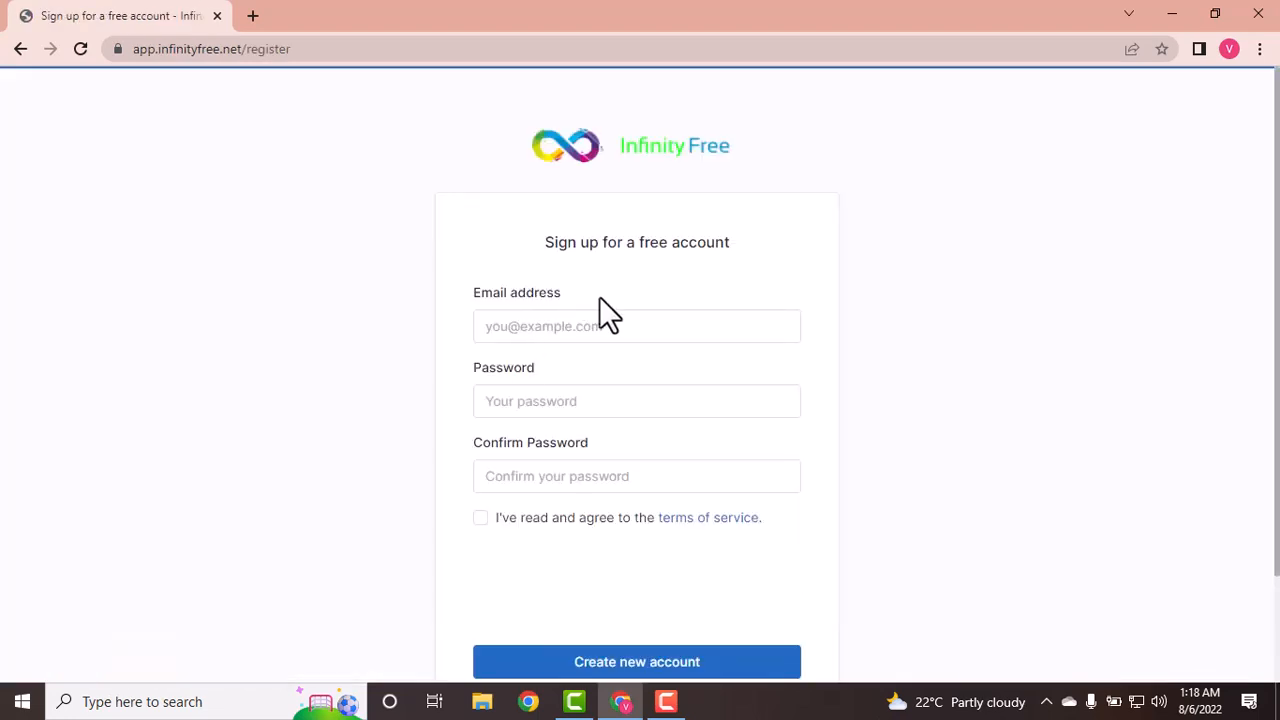
scroll(626, 320, "down", 2)
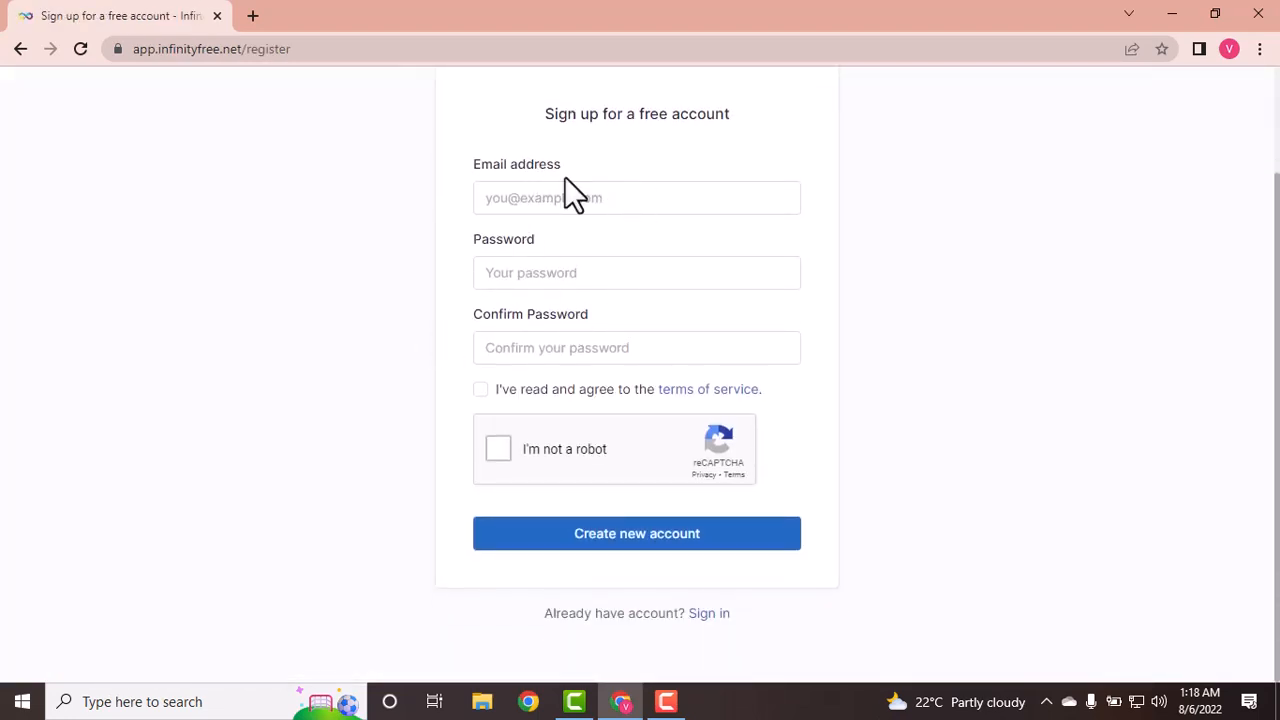
Enter the account e-mail, password and confirmation, accept the terms, and tick the robot check.
left_click(606, 199)
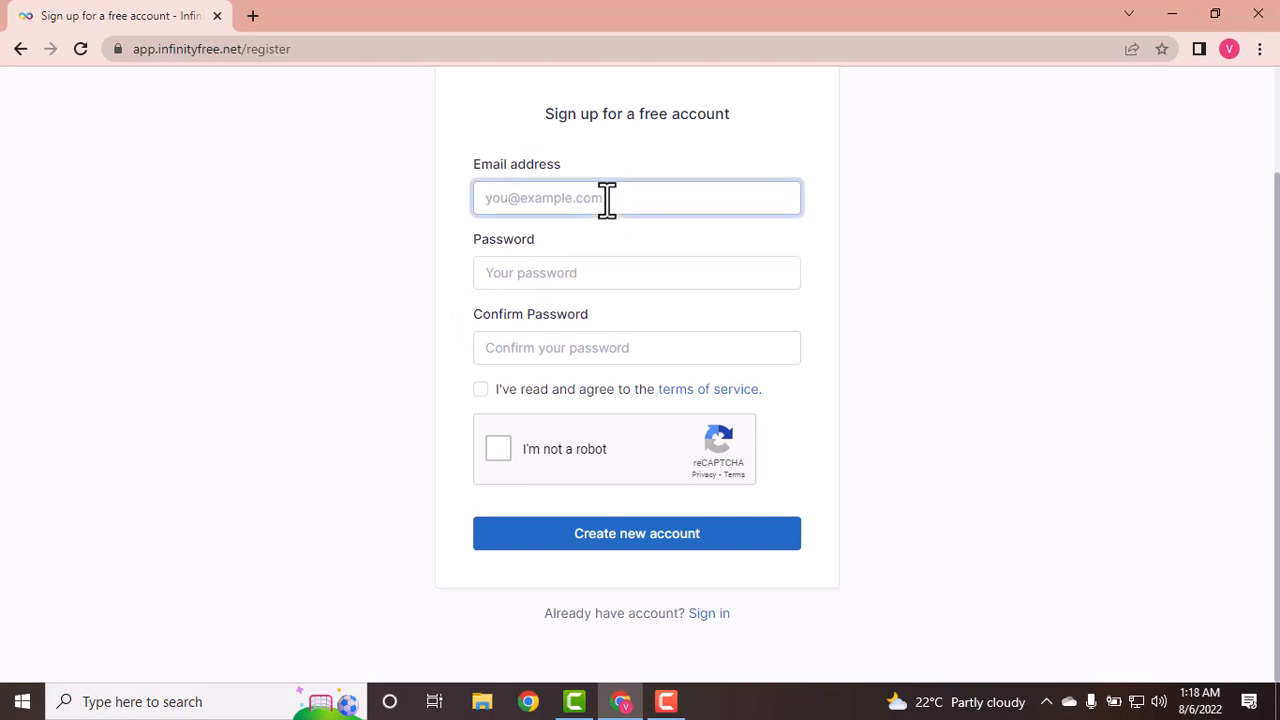
key("Tab")
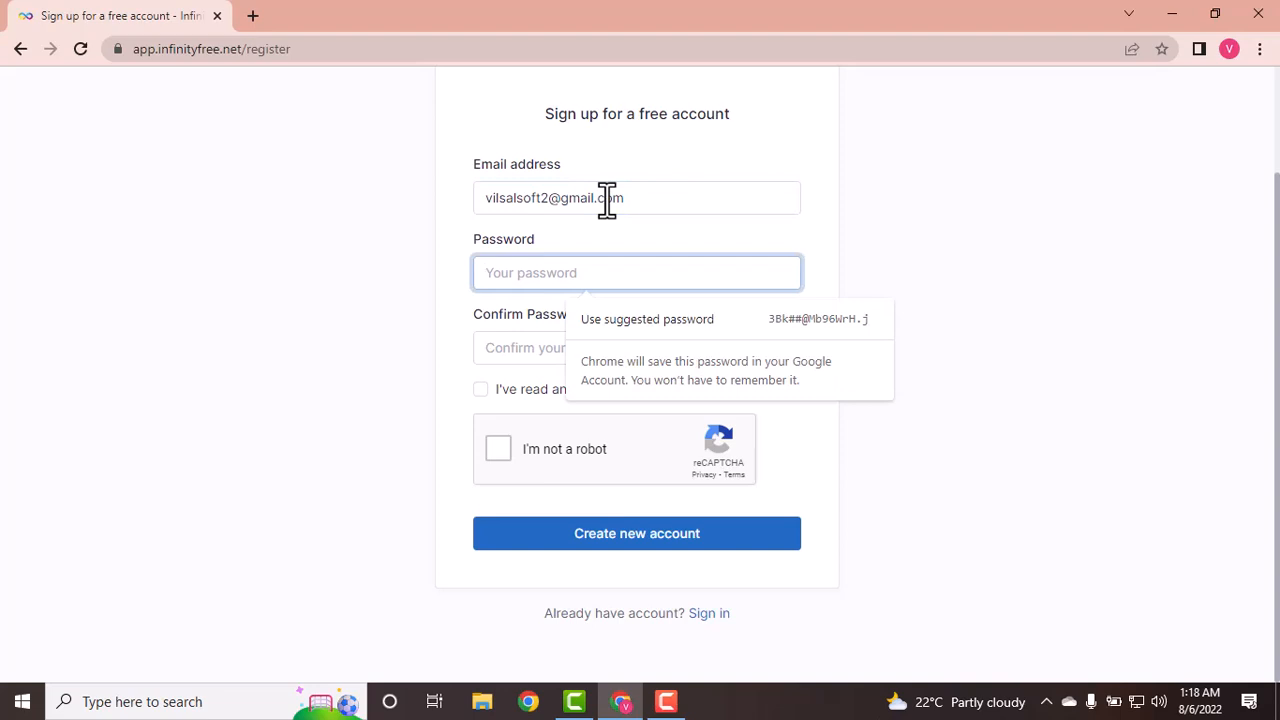
type("******")
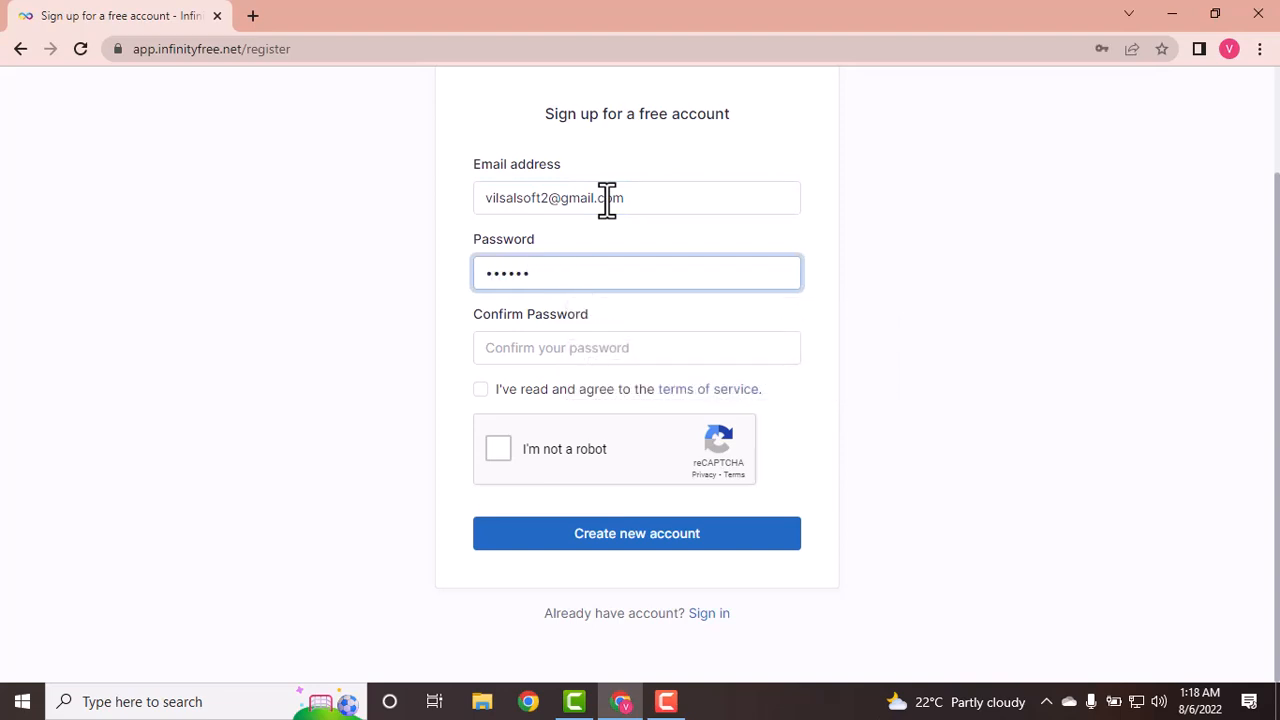
type("****")
key("Tab")
type("****")
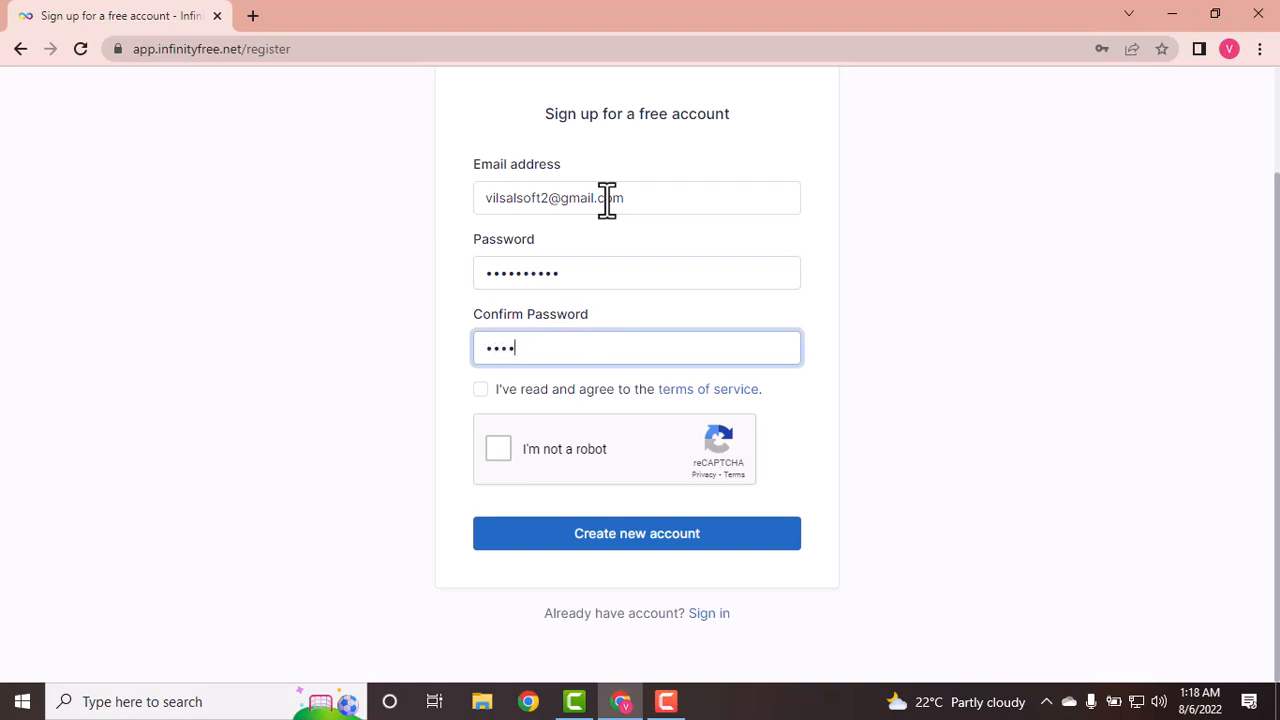
type("*******")
left_click(480, 389)
left_click(486, 458)
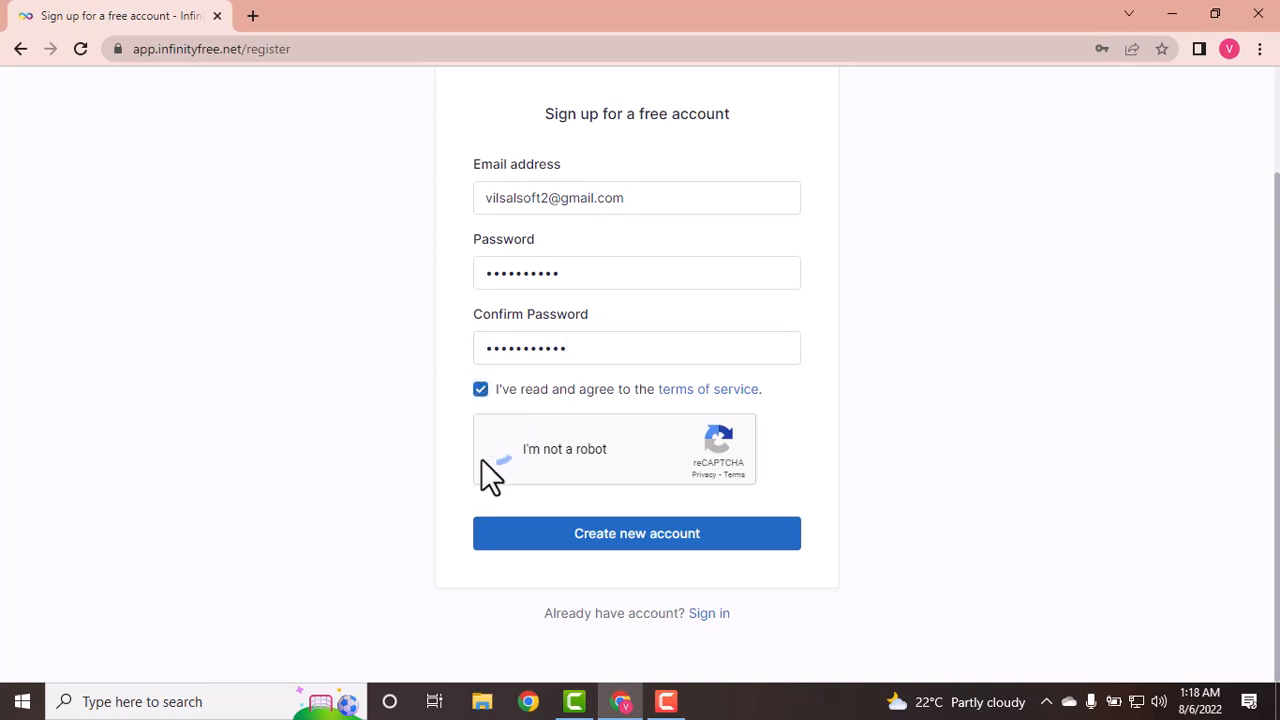
Submit the registration, save the login in Chrome, and re-enter the password and its confirmation.
left_click(596, 549)
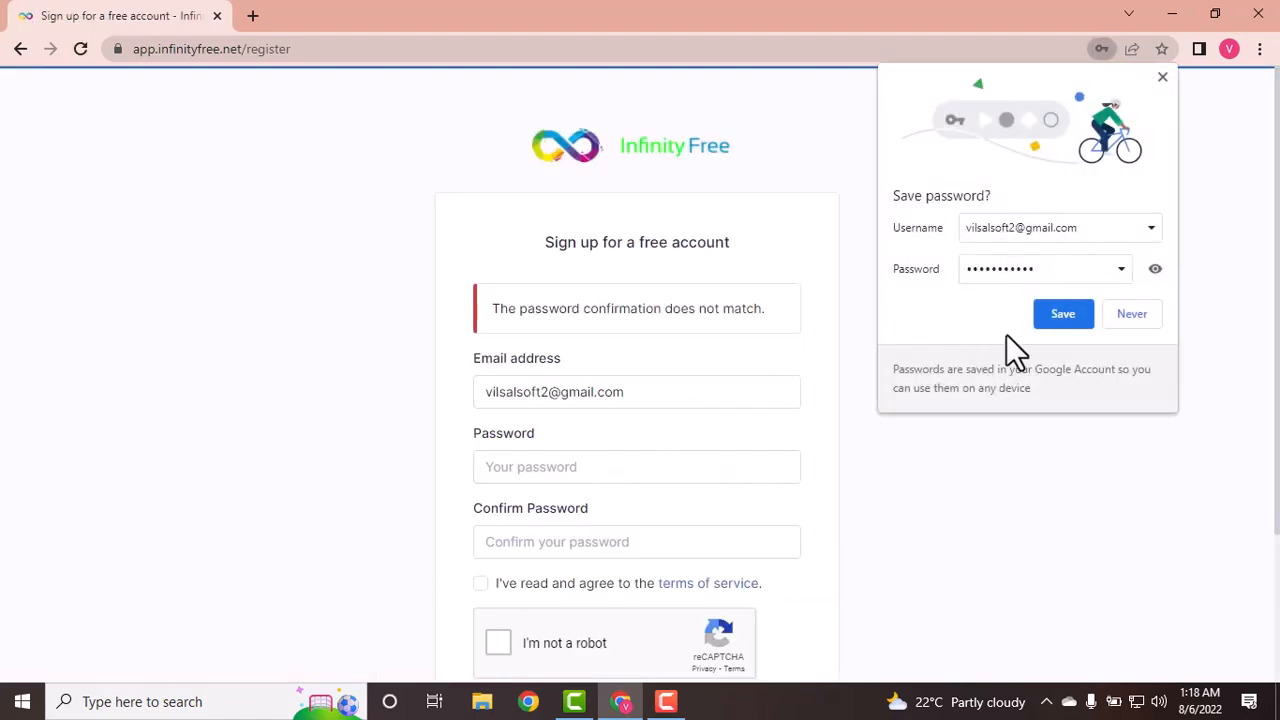
left_click(1072, 311)
left_click(582, 477)
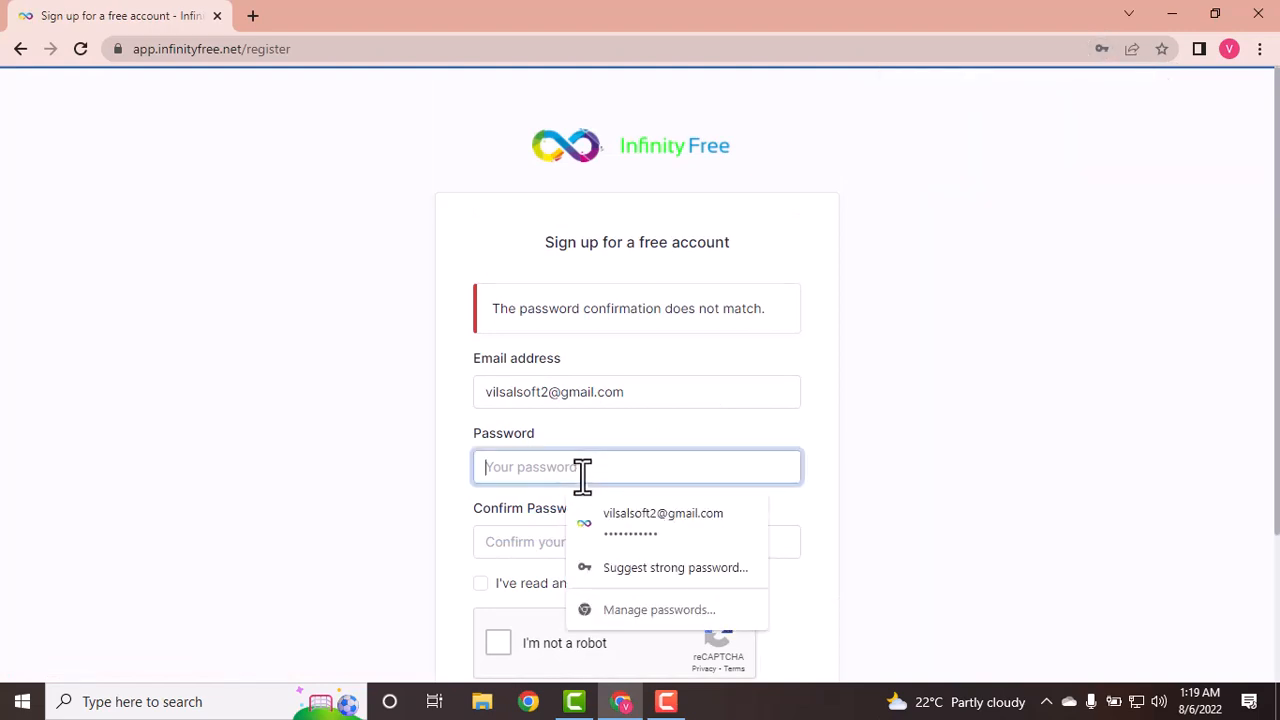
type("•••••••••••")
key("Tab")
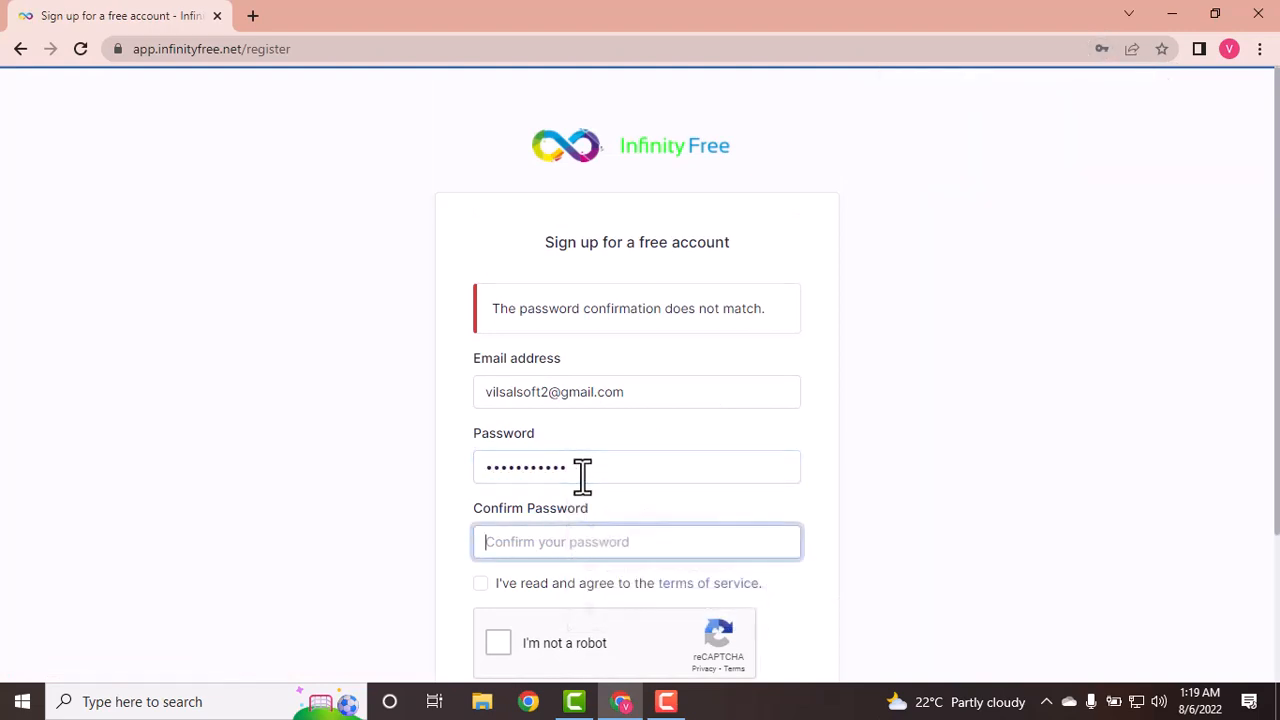
type("•")
key("BackSpace")
type("•••••••••••")
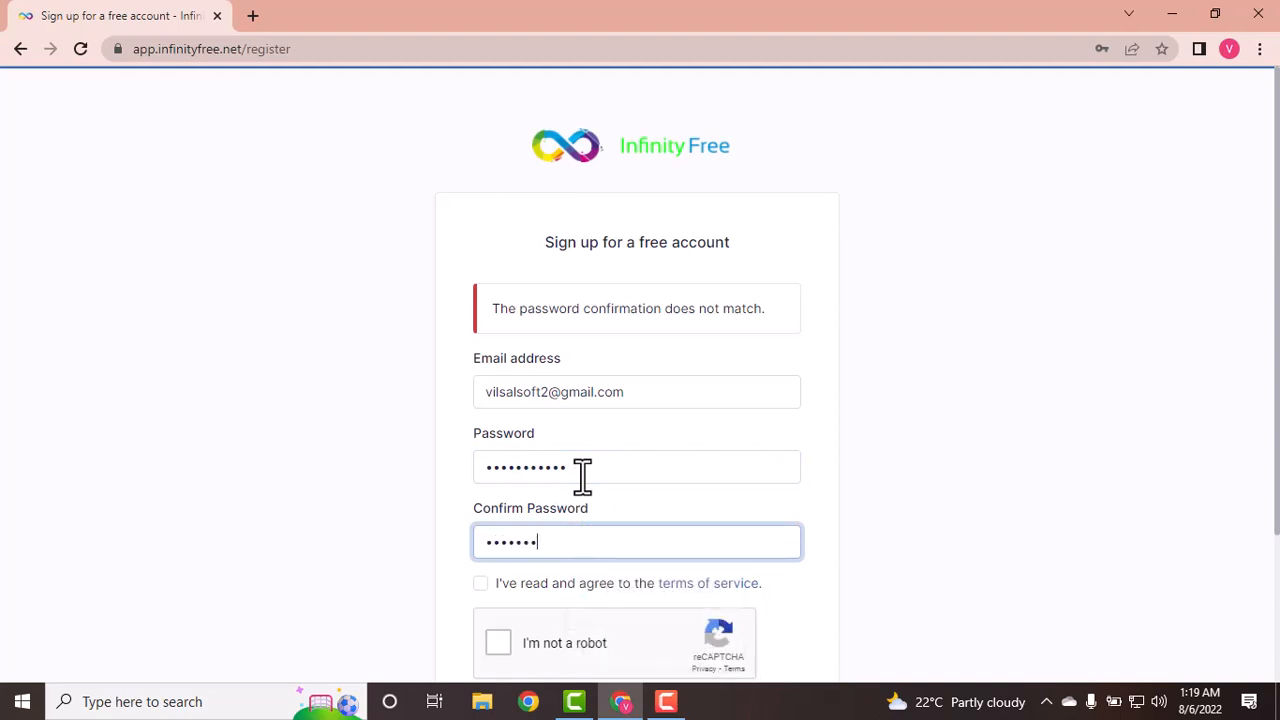
Accept the terms, pass the taxi image reCAPTCHA, and resubmit the registration.
left_click(481, 583)
scroll(481, 585, "down", 2)
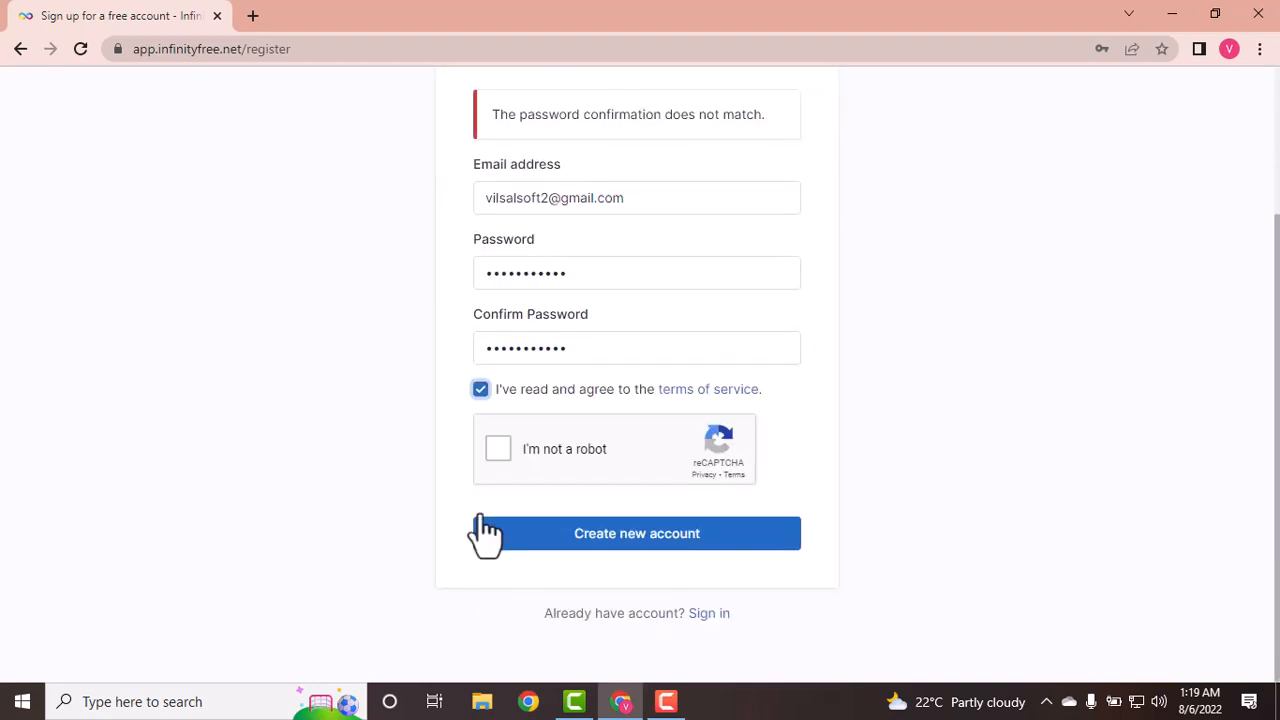
left_click(497, 447)
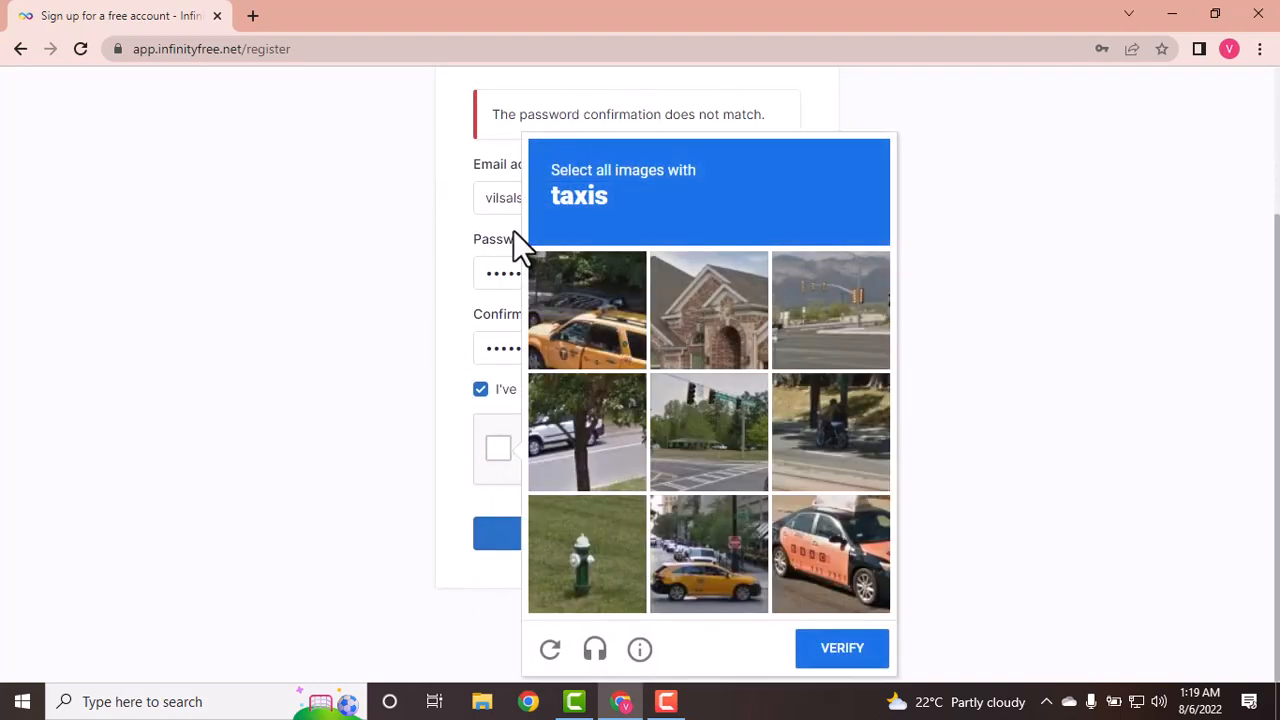
left_click(590, 310)
left_click(775, 573)
left_click(753, 580)
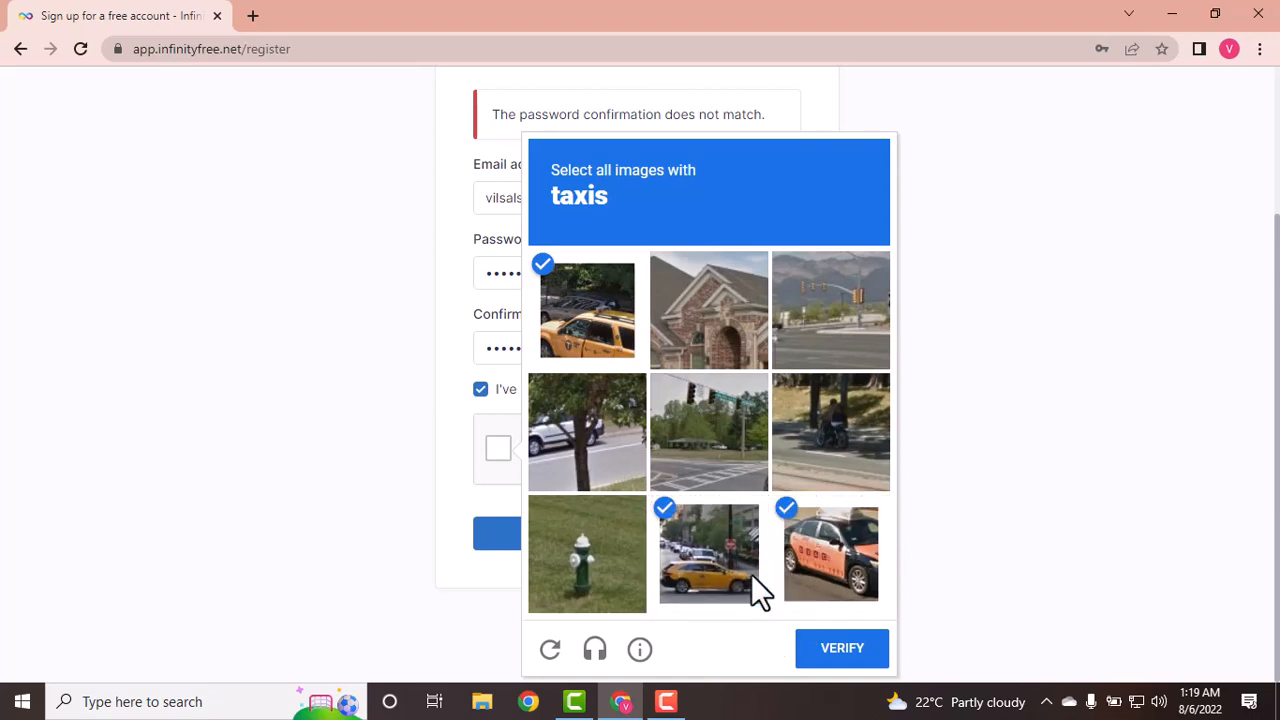
left_click(802, 668)
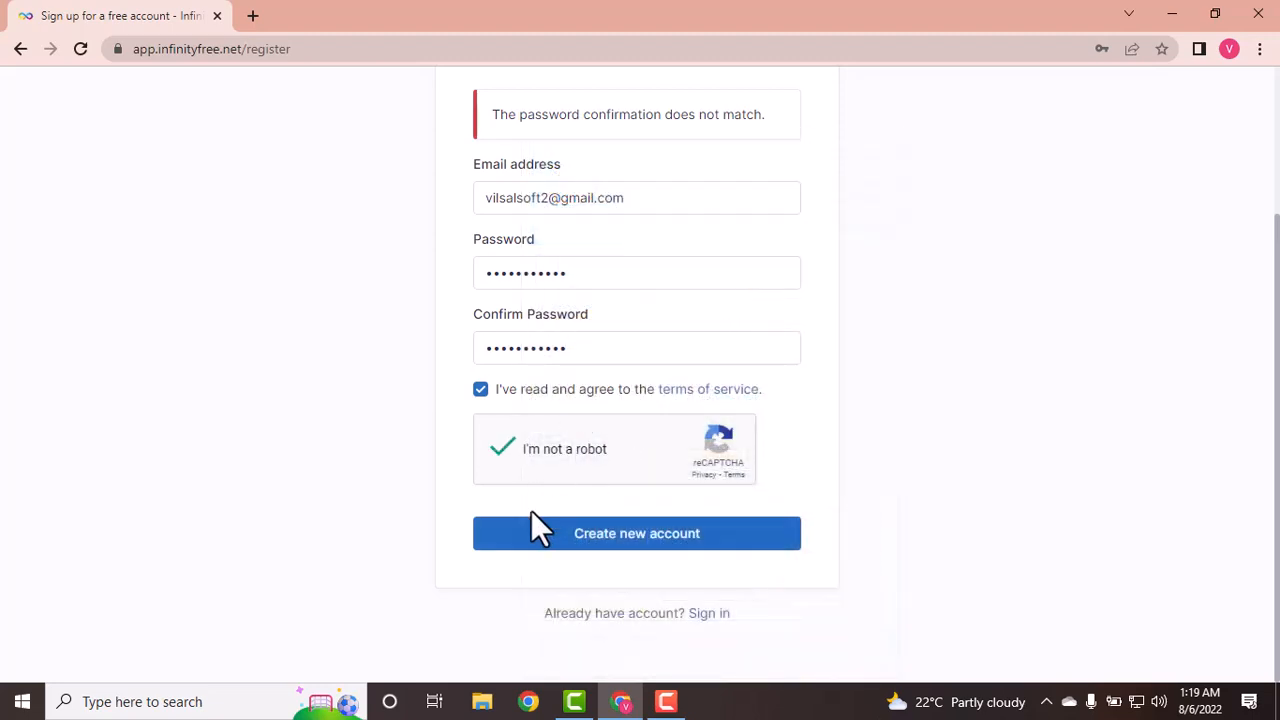
left_click(641, 547)
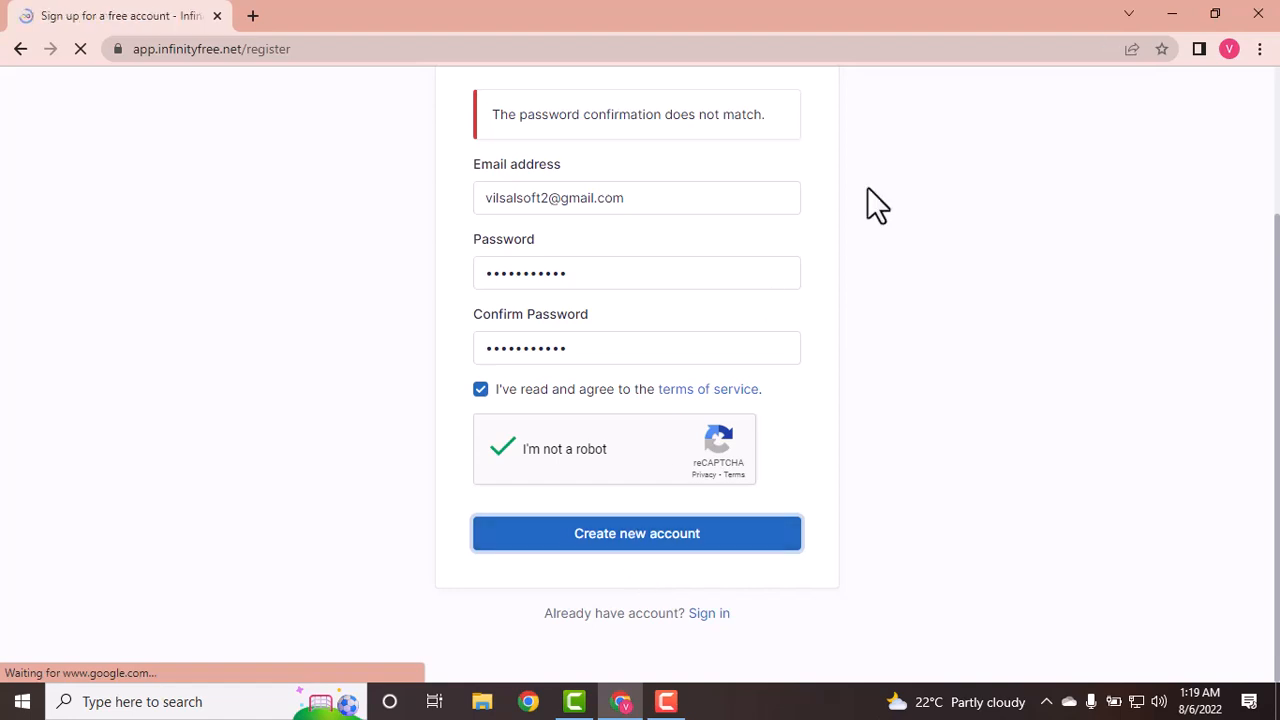
Enter a new, stronger password and confirm it in the sign-up form.
scroll(886, 271, "down", 1)
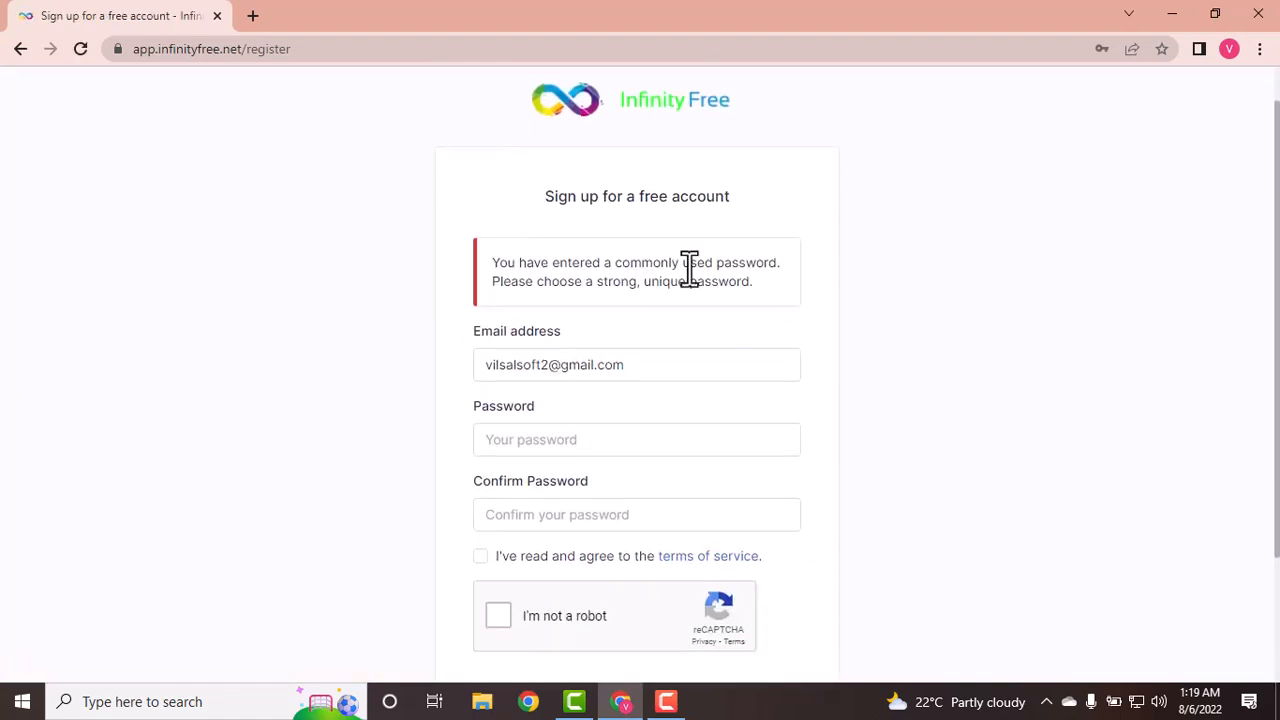
scroll(735, 283, "down", 2)
left_click(550, 262)
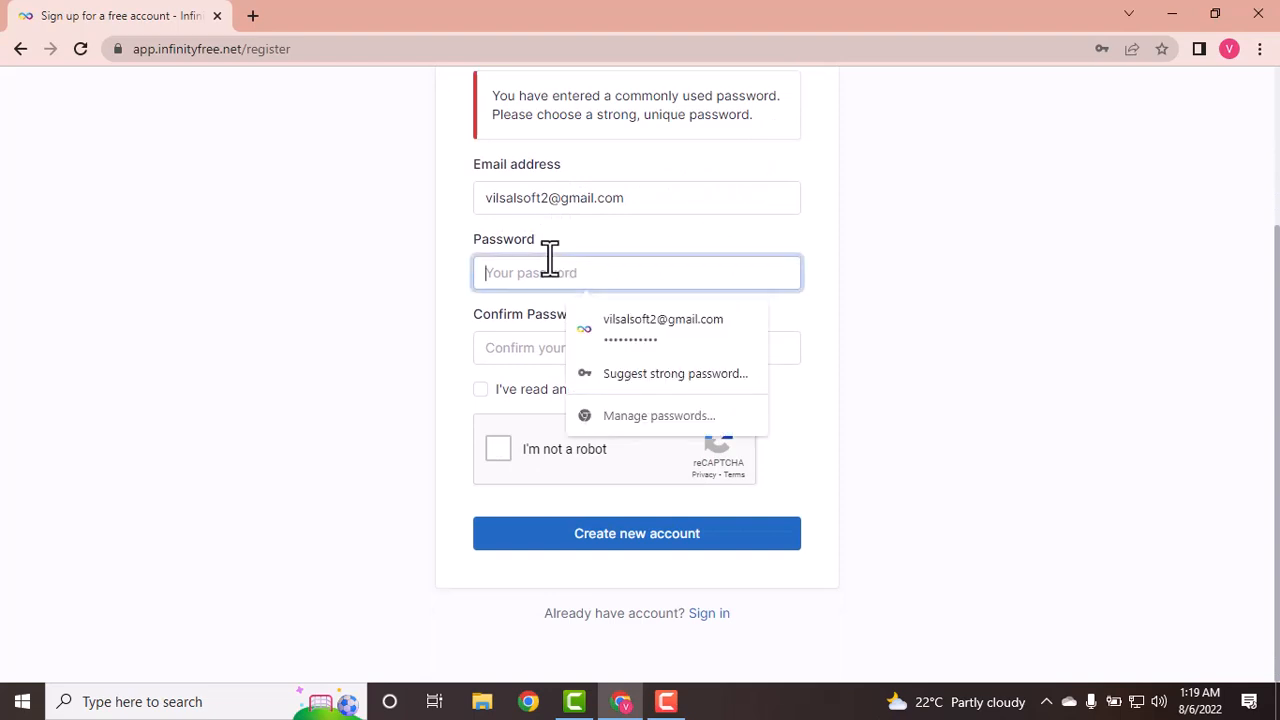
type("••••••••••••")
key("Tab")
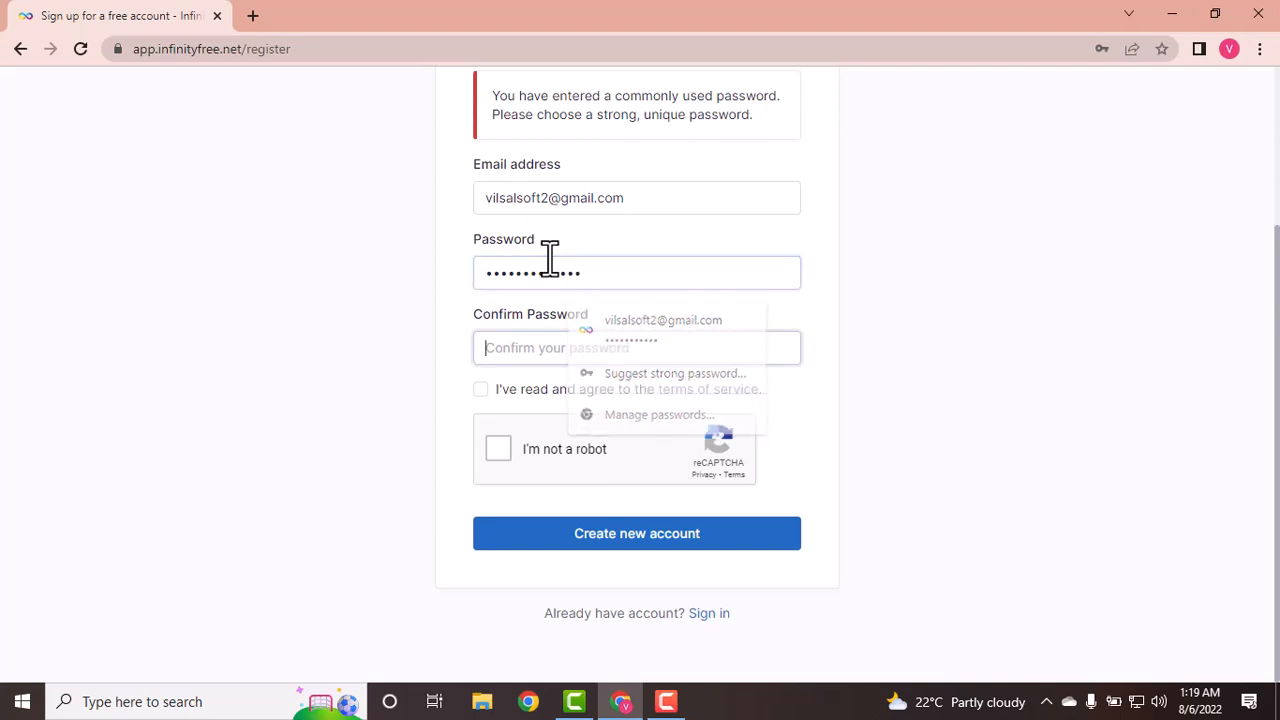
type("••••••")
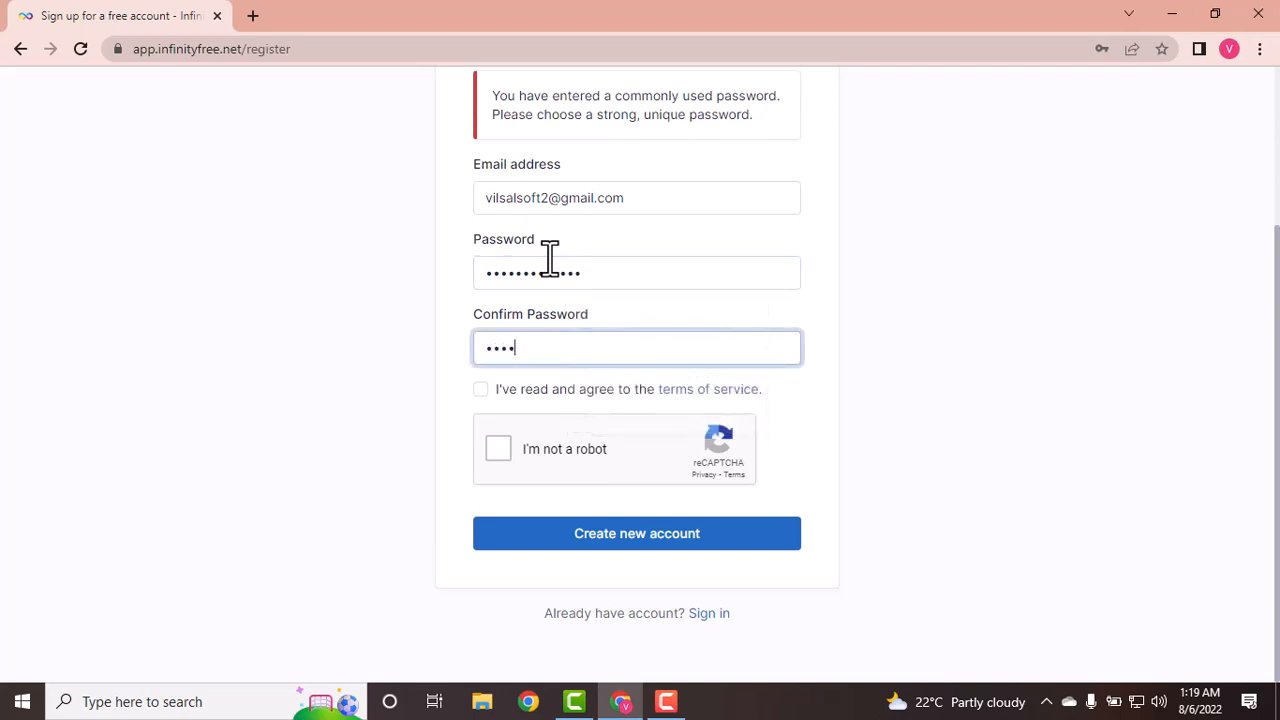
type("•••••••")
Accept the terms, pass the palm tree reCAPTCHA, create the account, and dismiss the password prompt.
left_click(480, 389)
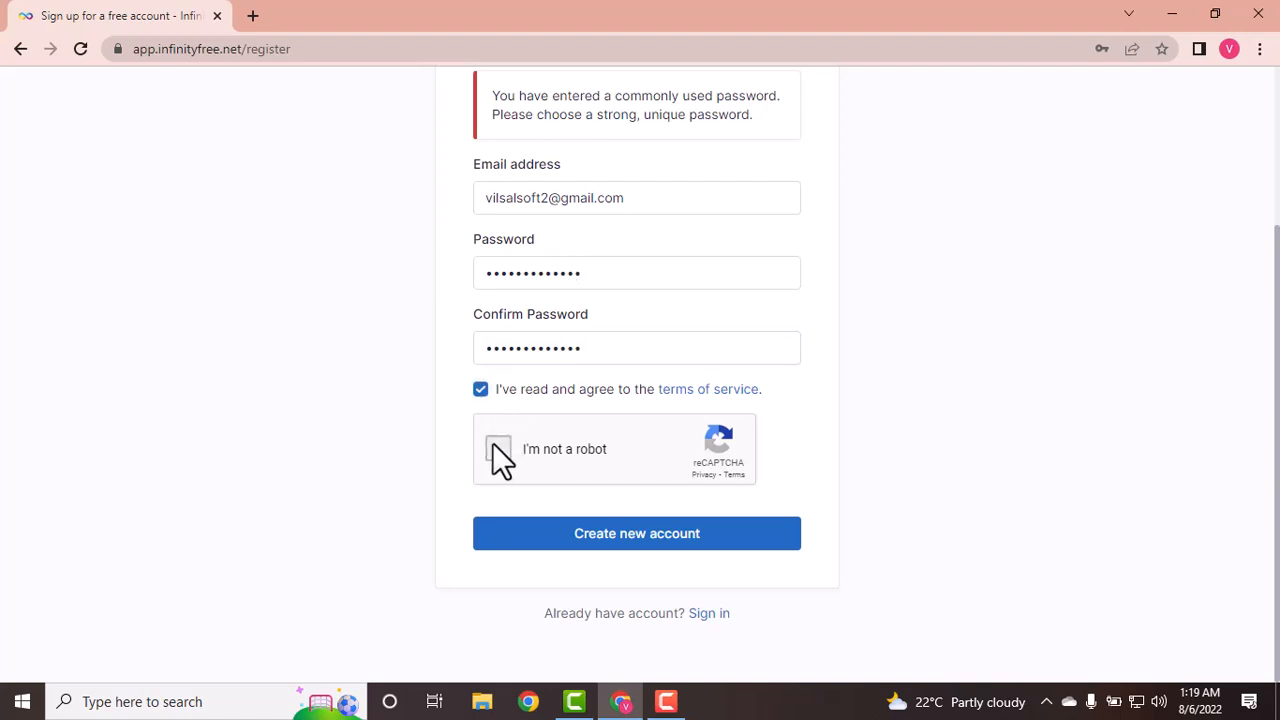
left_click(497, 449)
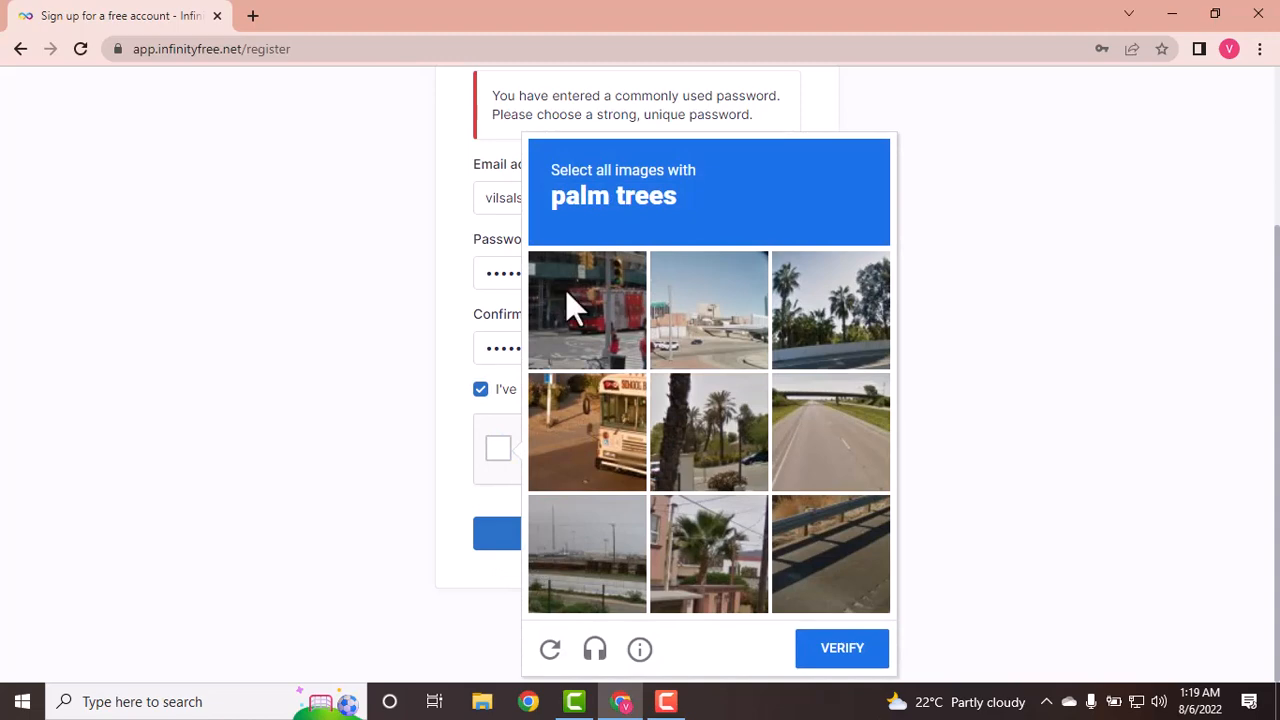
left_click(846, 315)
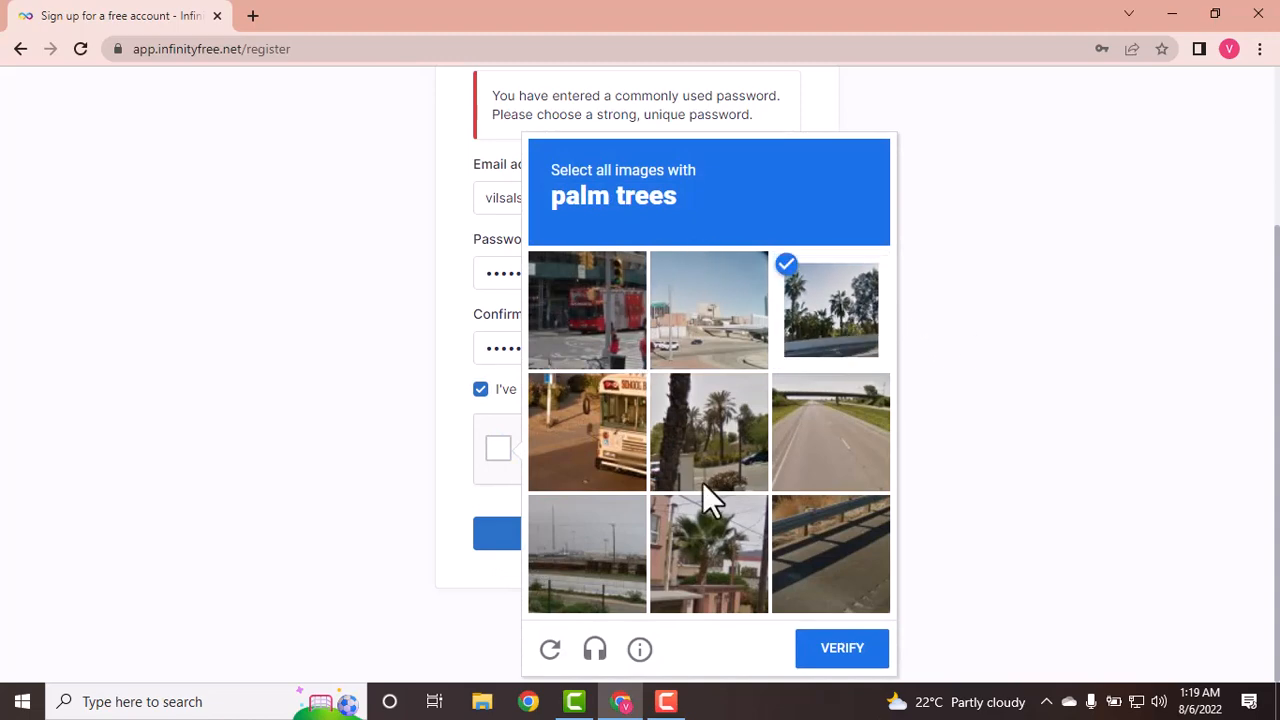
left_click(702, 478)
left_click(722, 567)
left_click(846, 660)
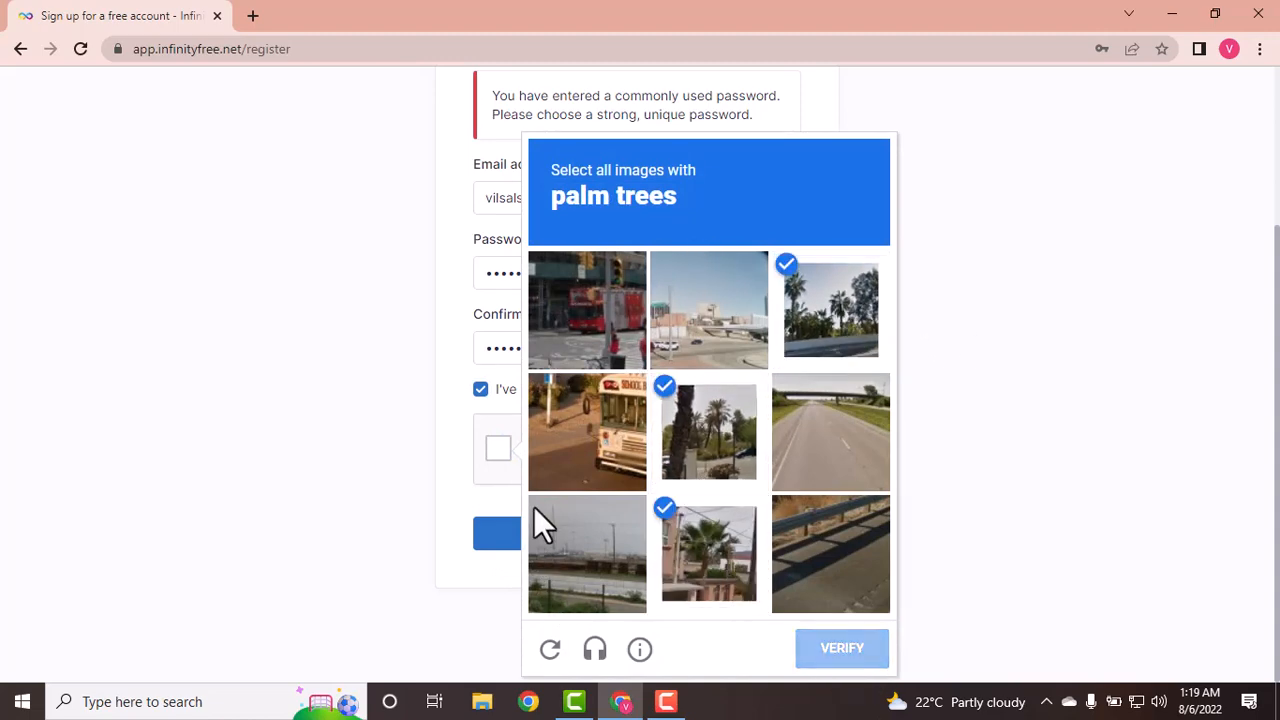
left_click(510, 545)
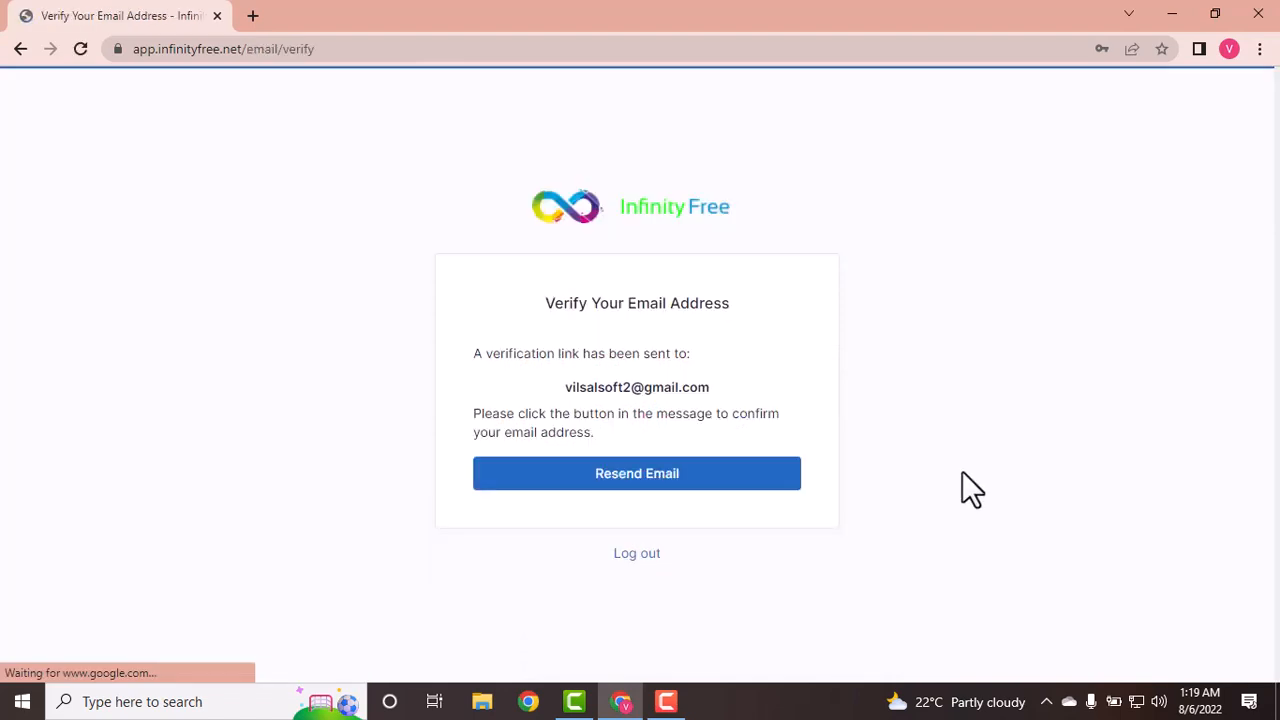
left_click(1036, 316)
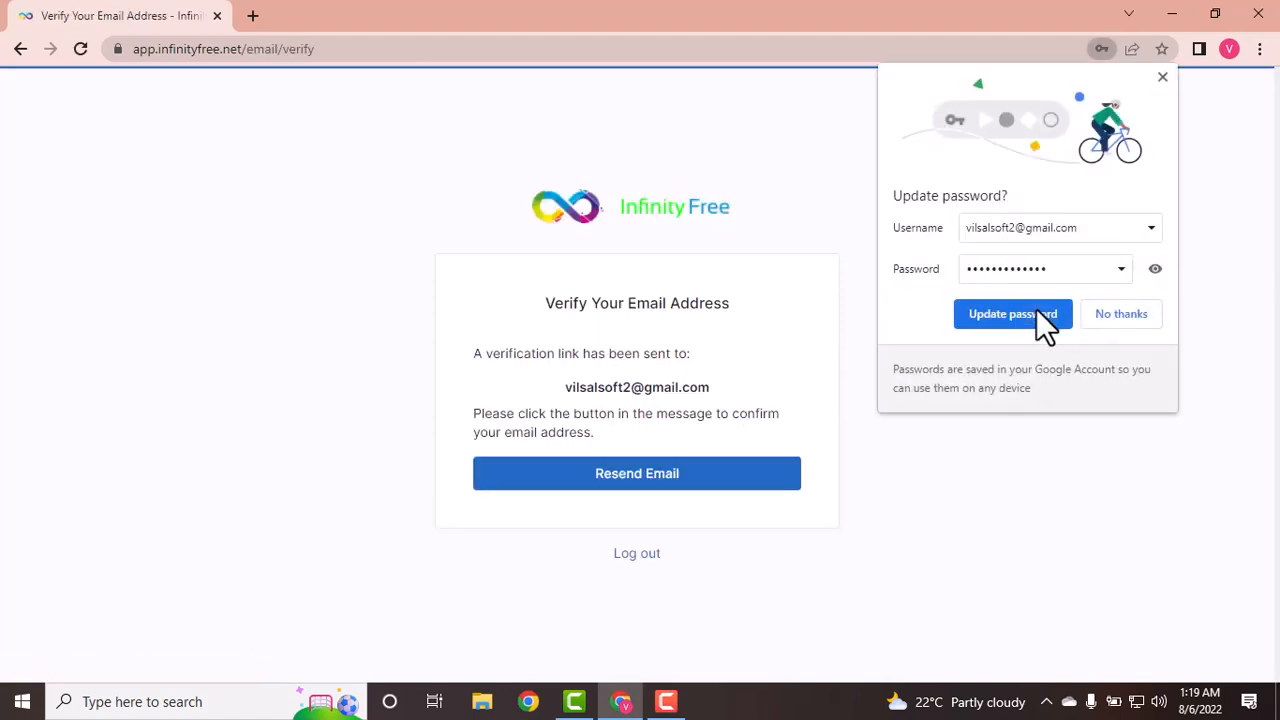
Open gmail.com in a new browser tab.
left_click(246, 10)
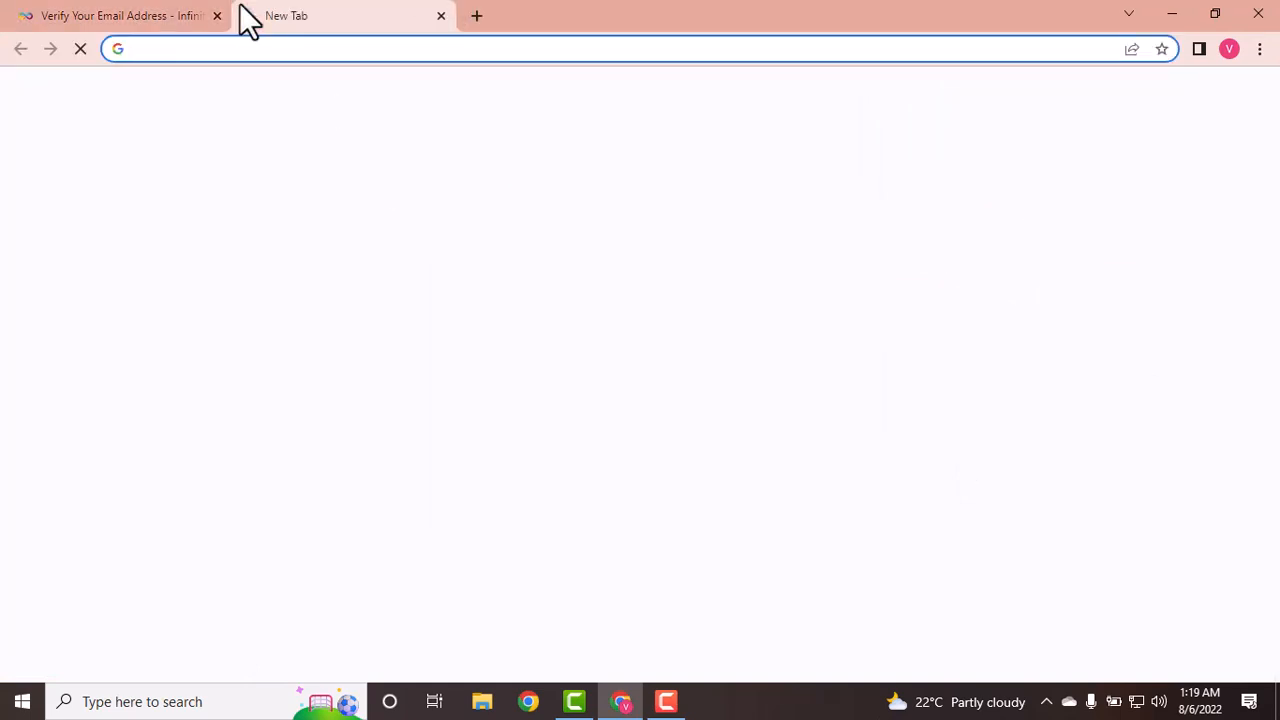
type("gmail")
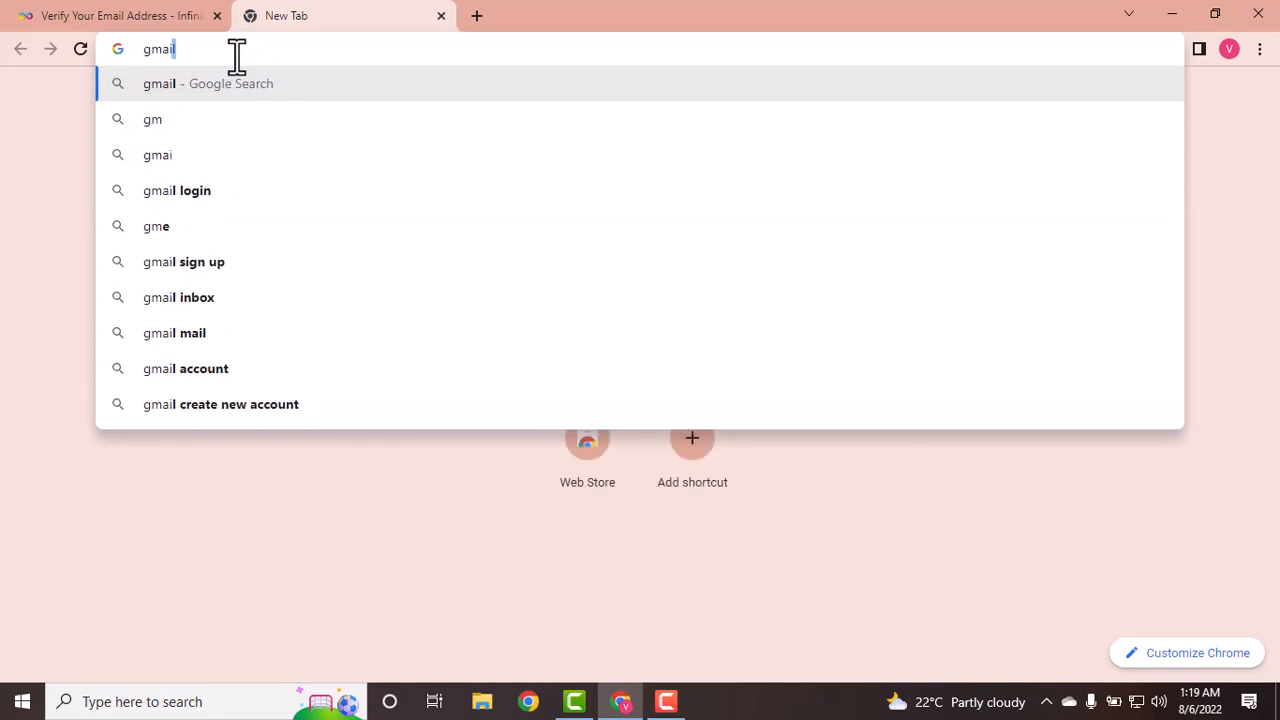
type(".com")
key("Return")
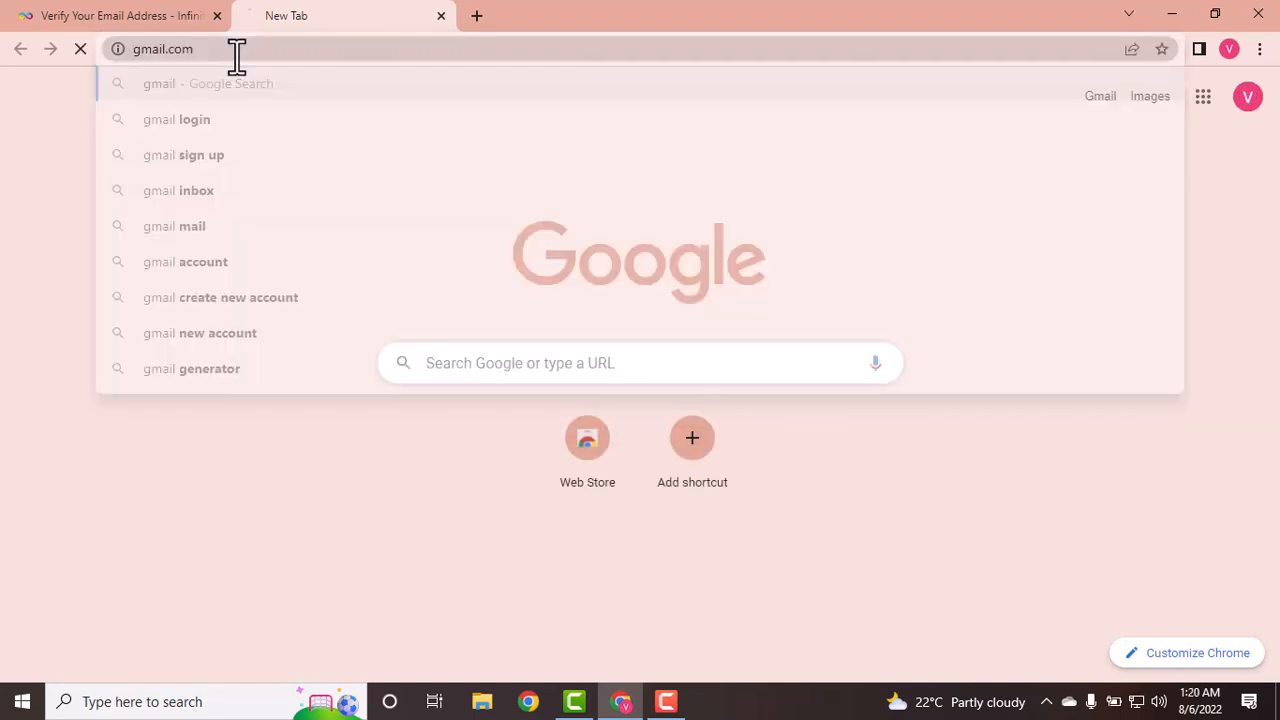
left_click(90, 14)
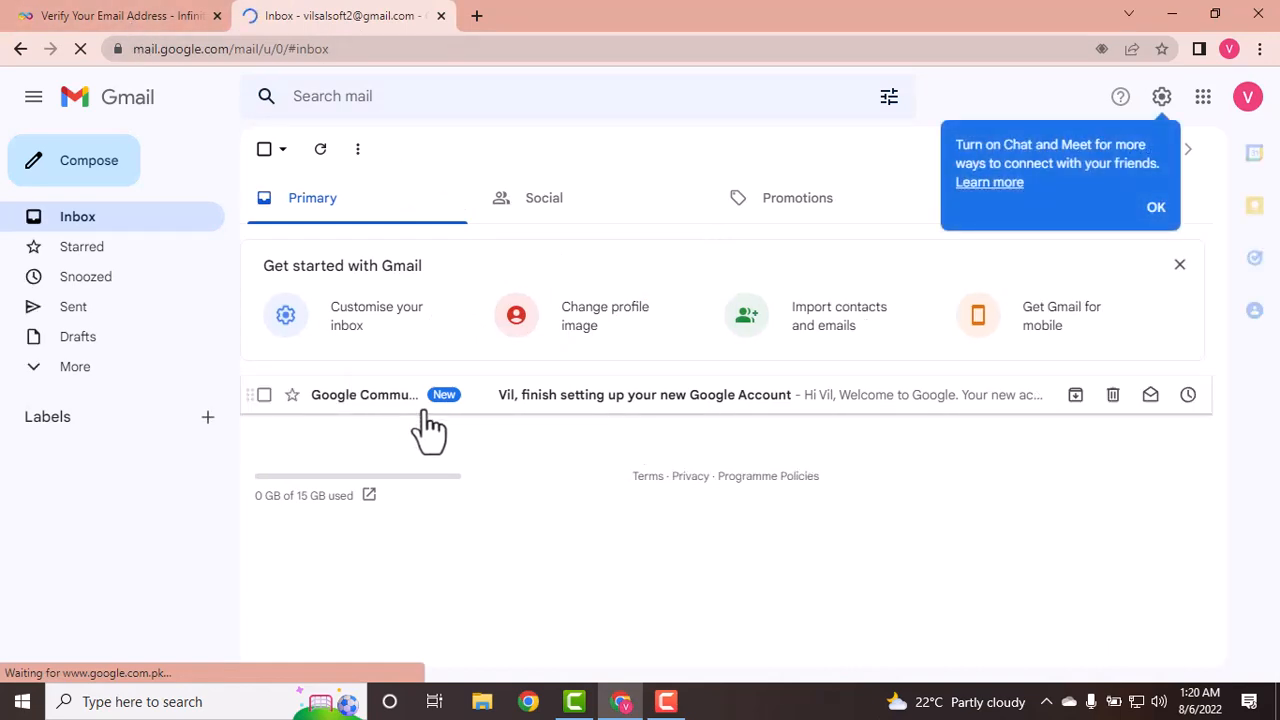
Refresh the inbox and check All Mail and Spam for the verification email.
left_click(328, 145)
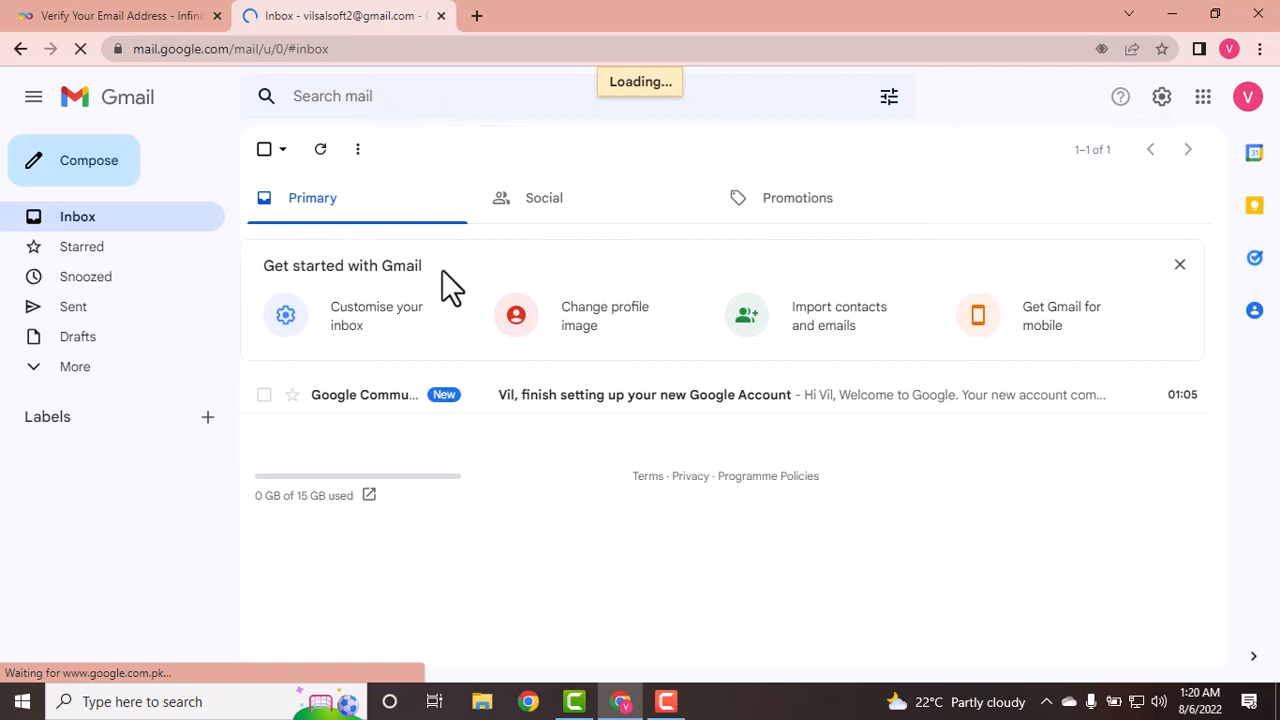
left_click(1179, 264)
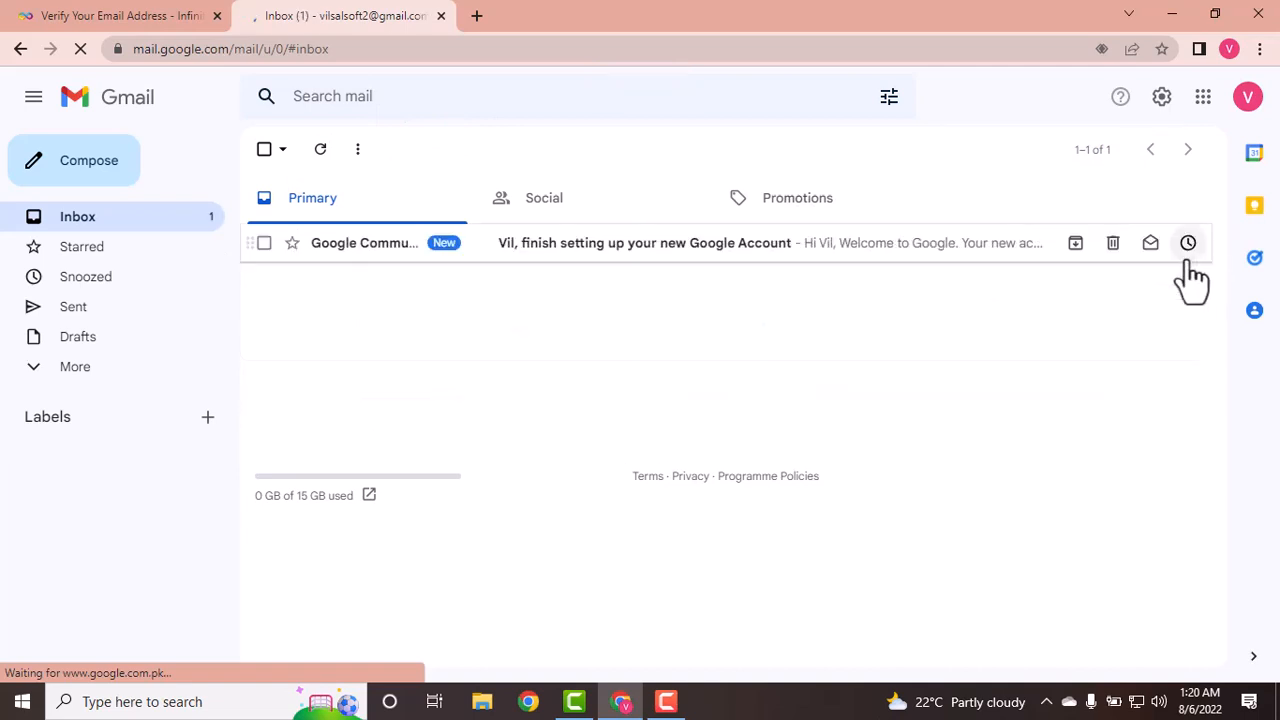
left_click(58, 368)
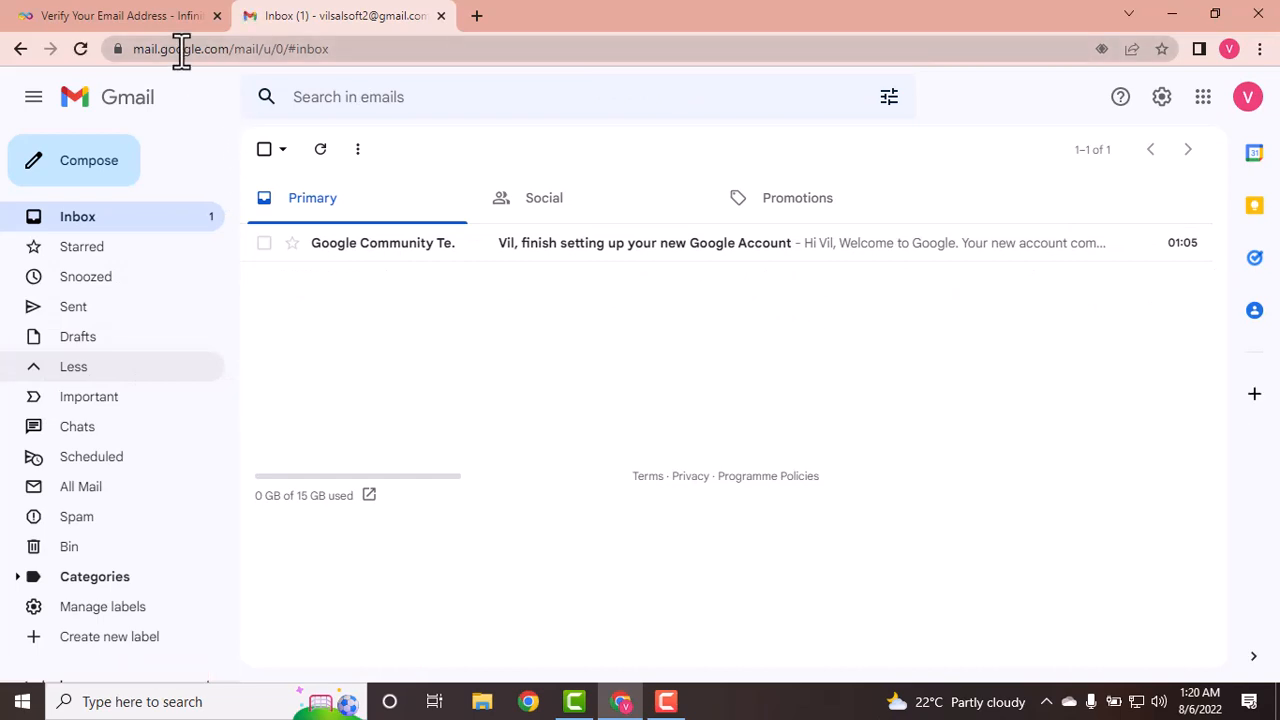
left_click(70, 488)
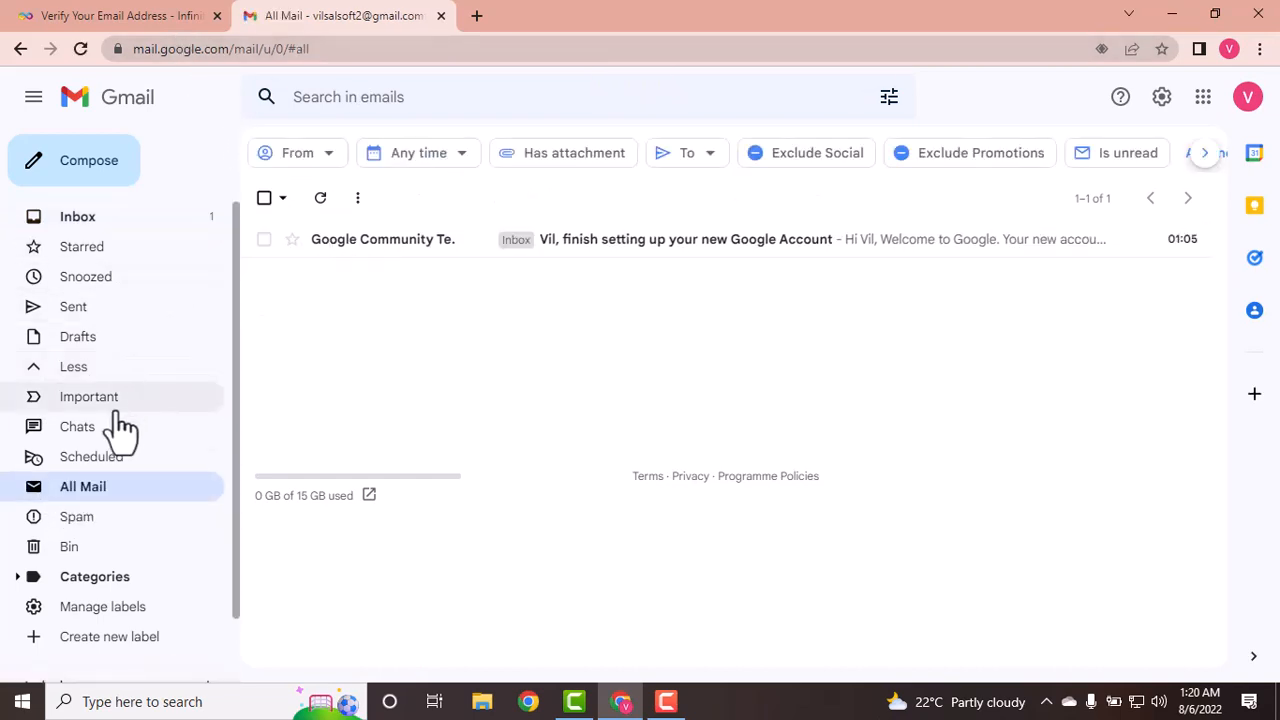
left_click(70, 517)
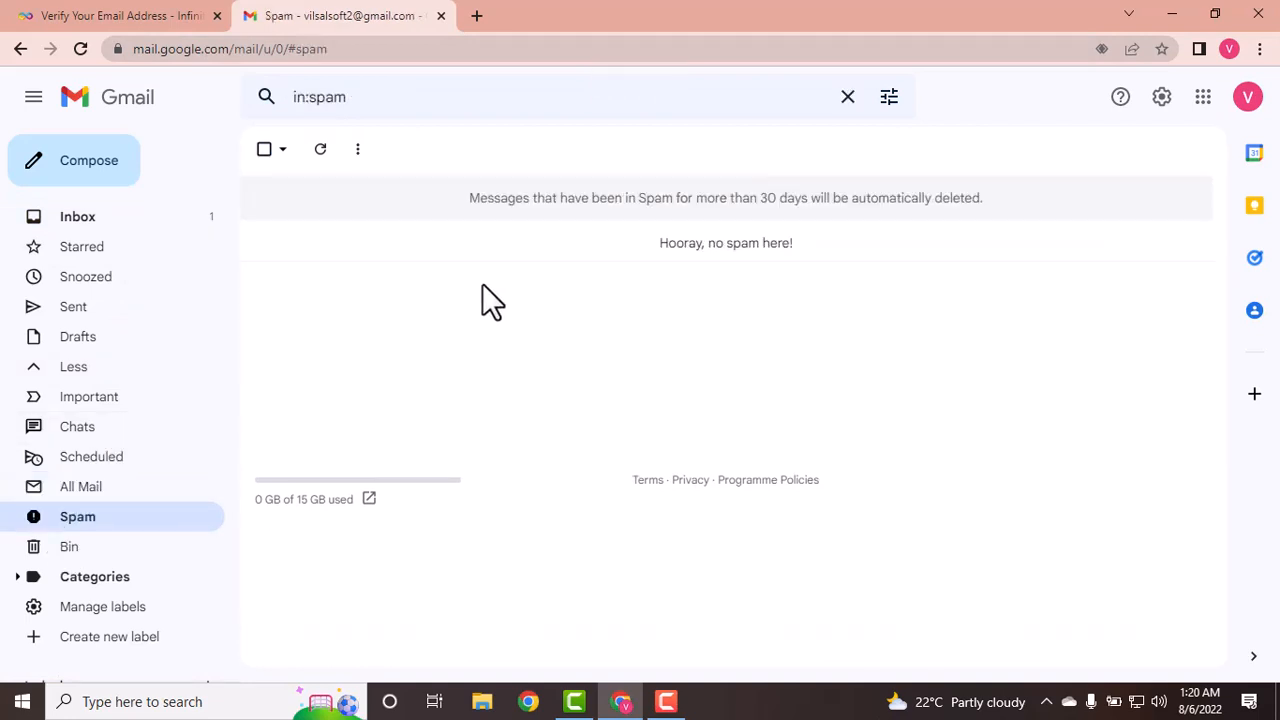
Resend the InfinityFree verification email from its verification page.
left_click(80, 216)
left_click(120, 14)
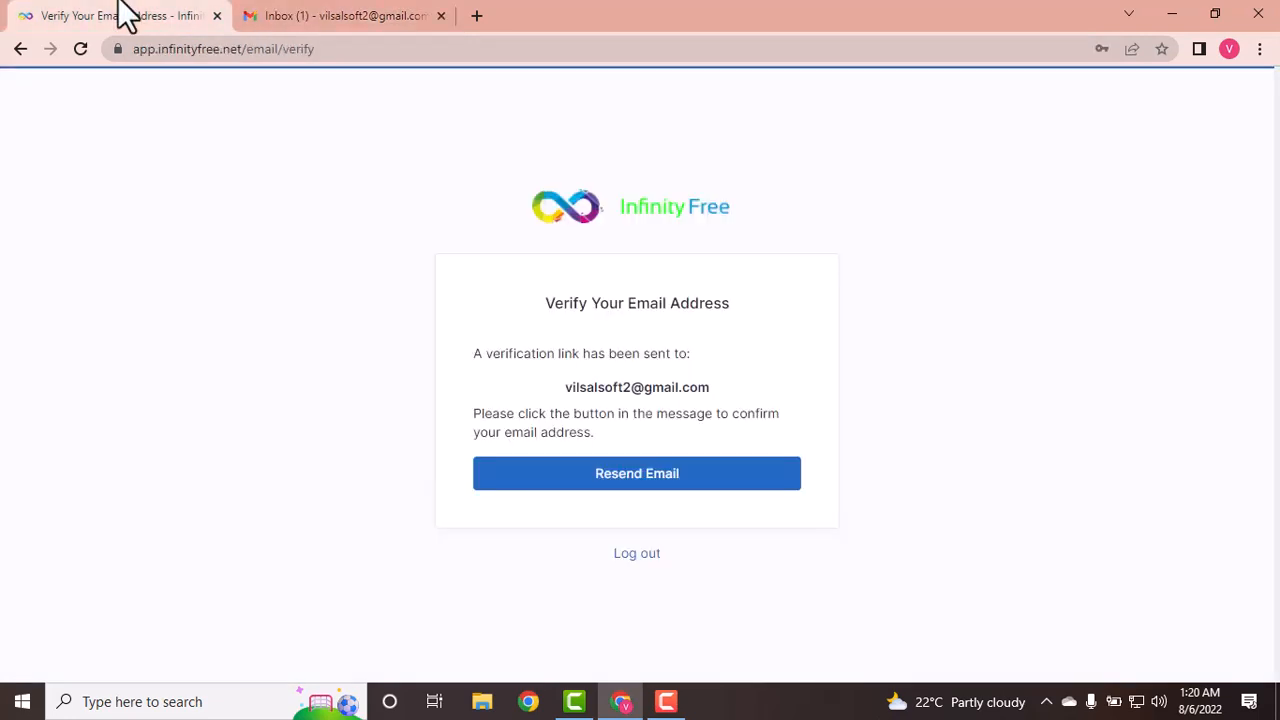
left_click(571, 476)
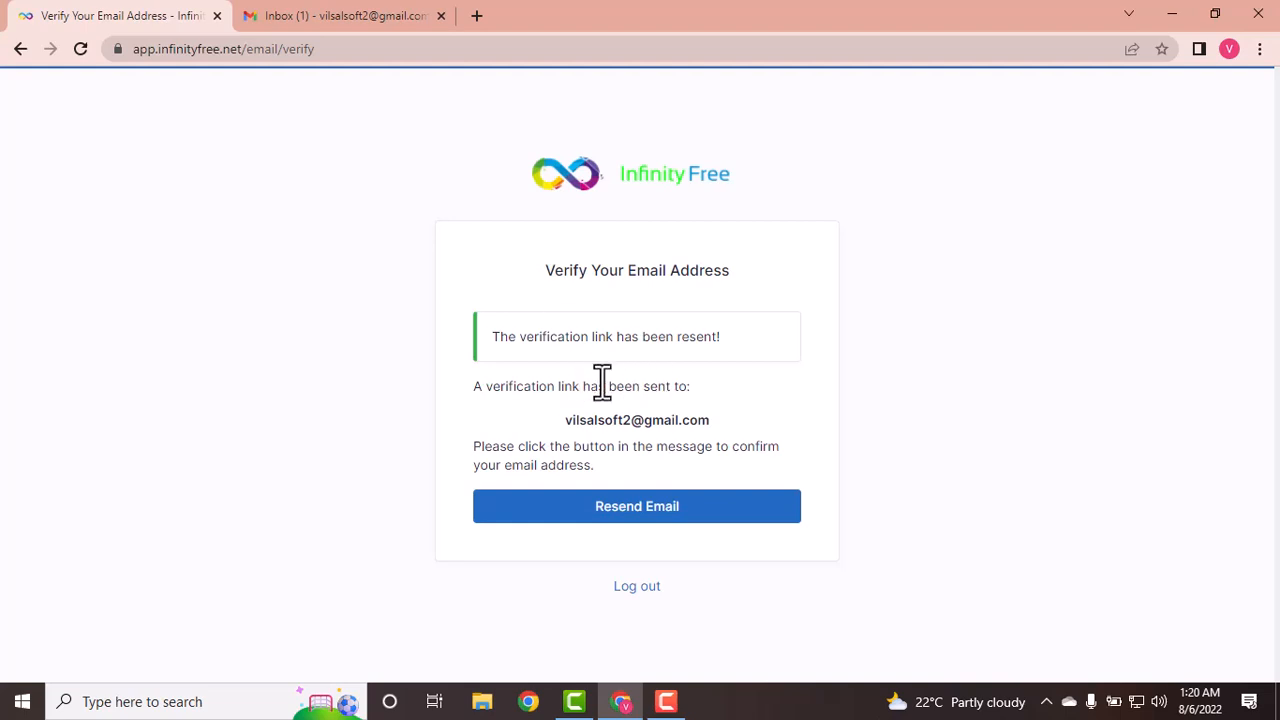
Open the InfinityFree email in Gmail and follow its Verify Email Address link.
left_click(276, 16)
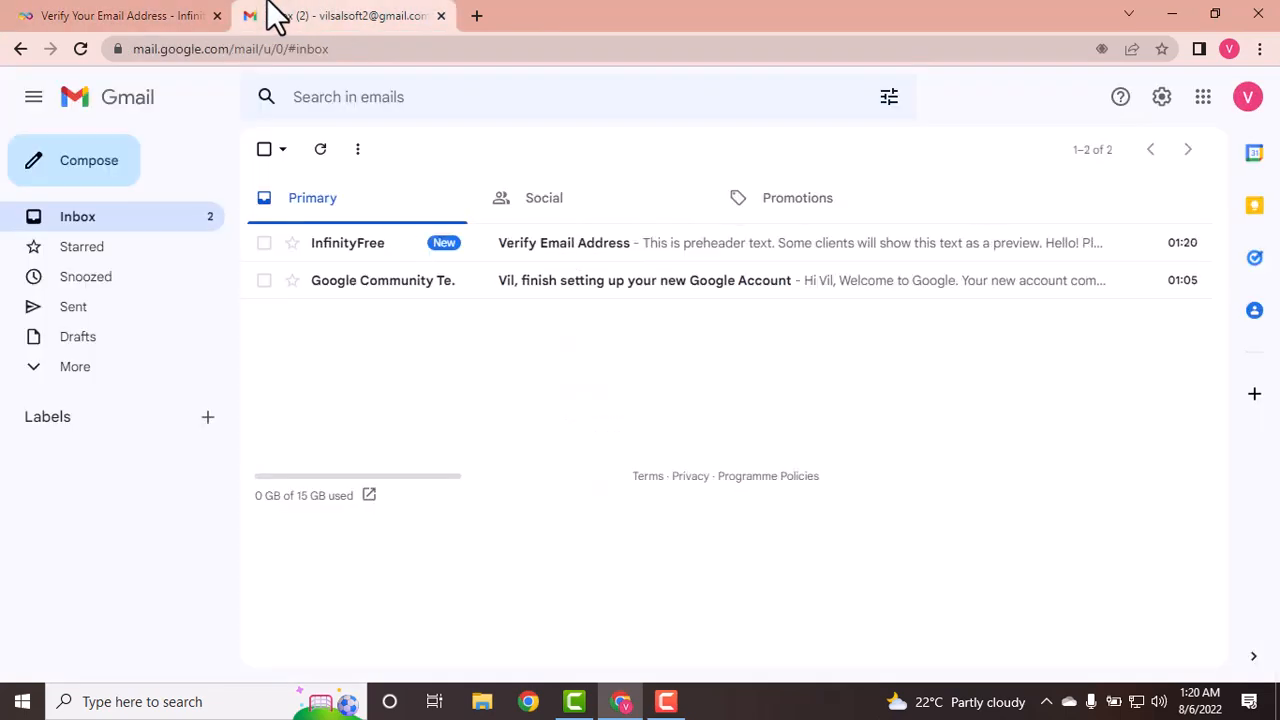
left_click(349, 271)
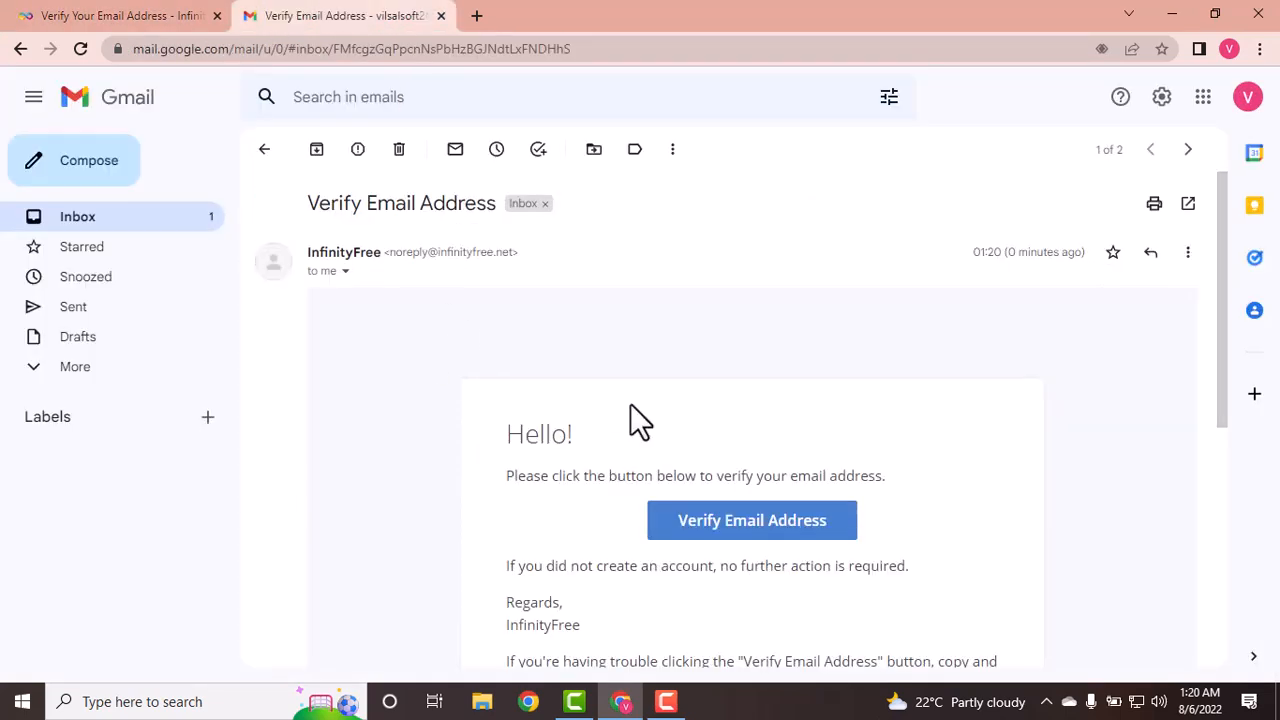
scroll(751, 427, "down", 3)
left_click(704, 294)
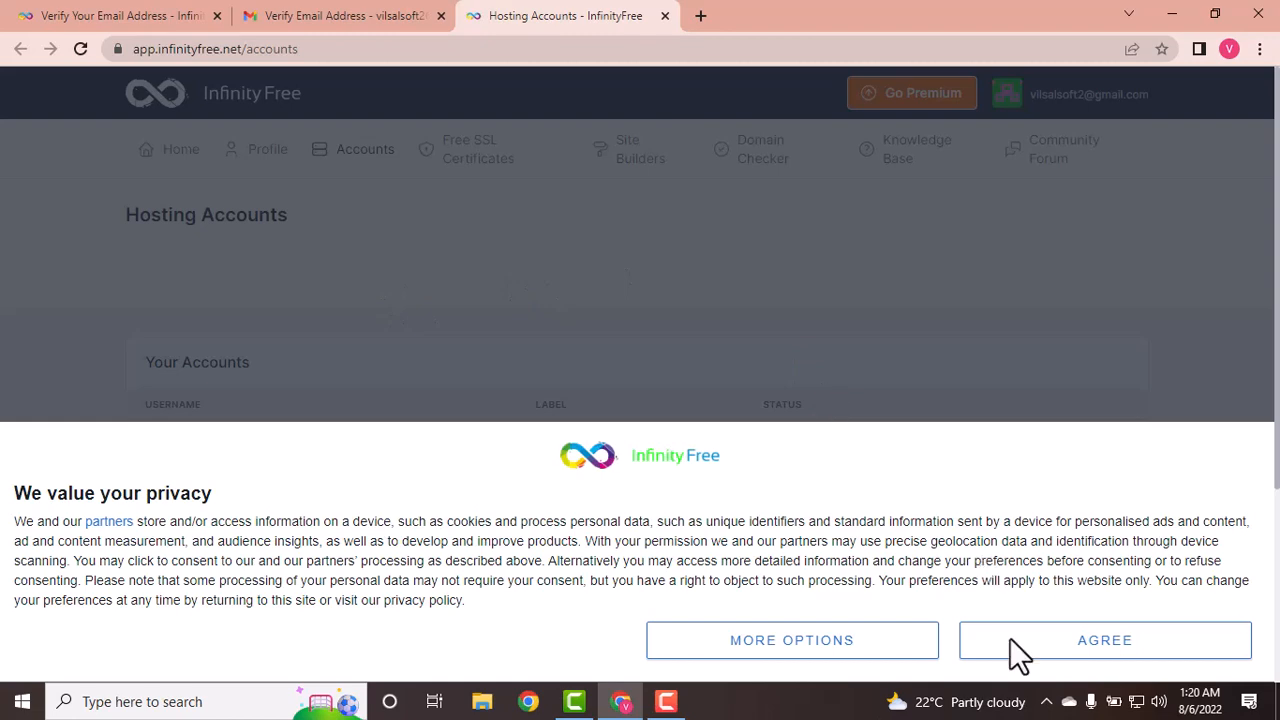
Accept the privacy notice and start creating a new hosting account from Hosting Accounts.
left_click(1086, 640)
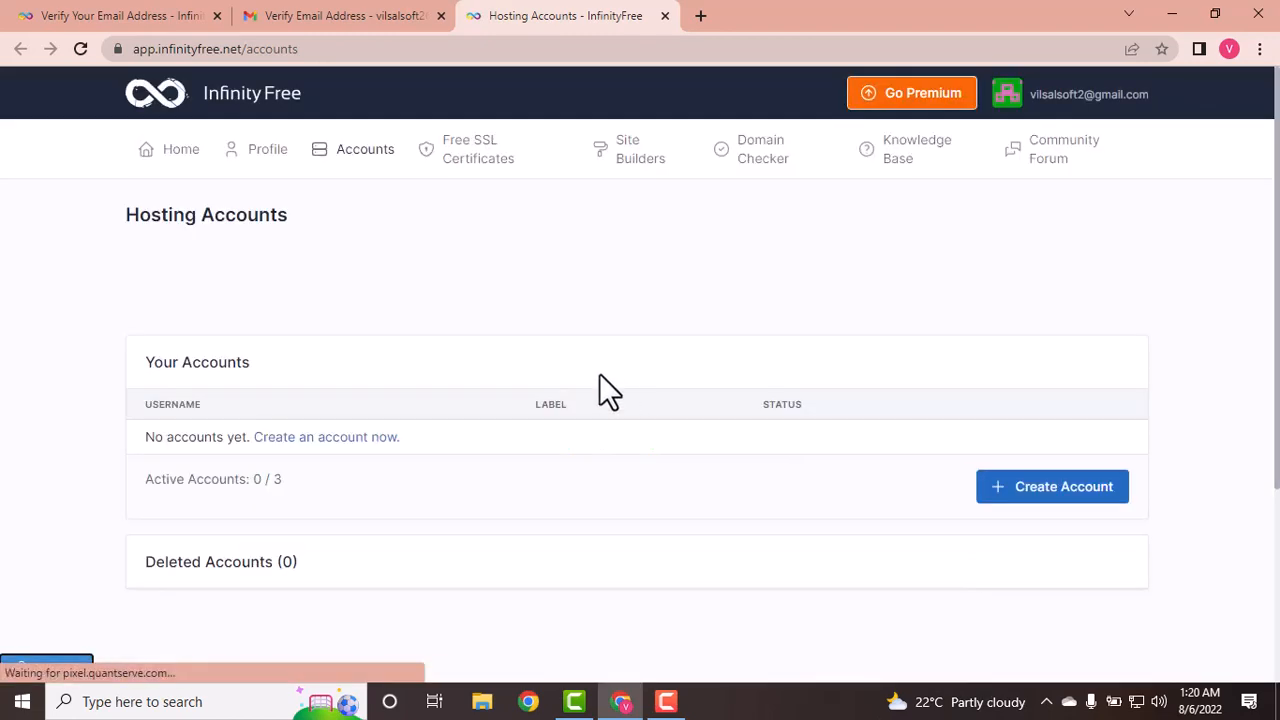
scroll(276, 261, "down", 1)
scroll(276, 261, "up", 1)
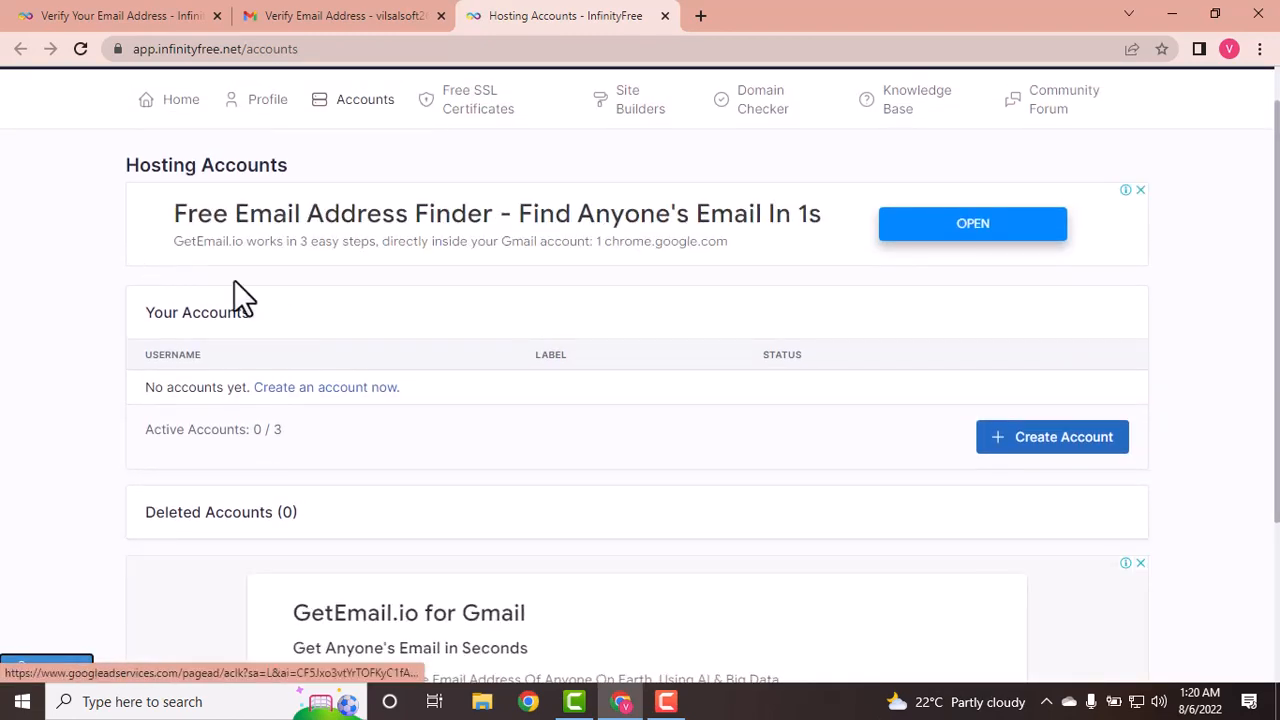
scroll(448, 420, "down", 1)
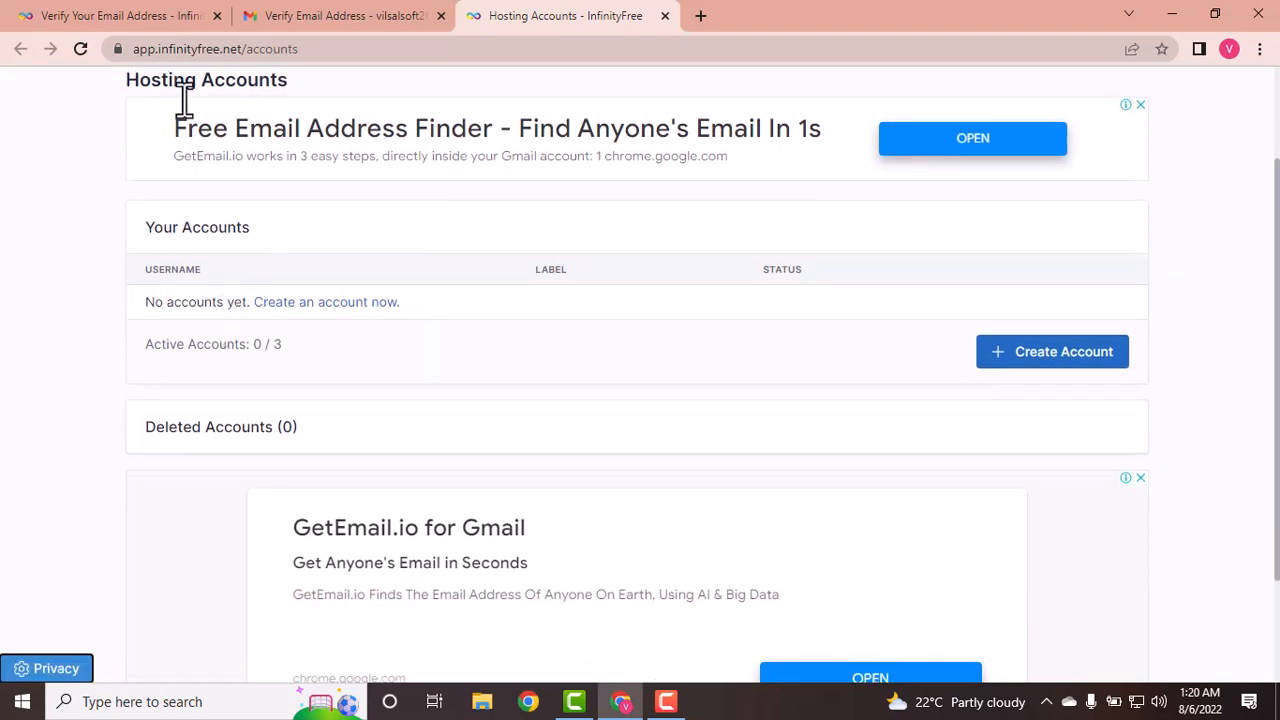
scroll(280, 349, "up", 1)
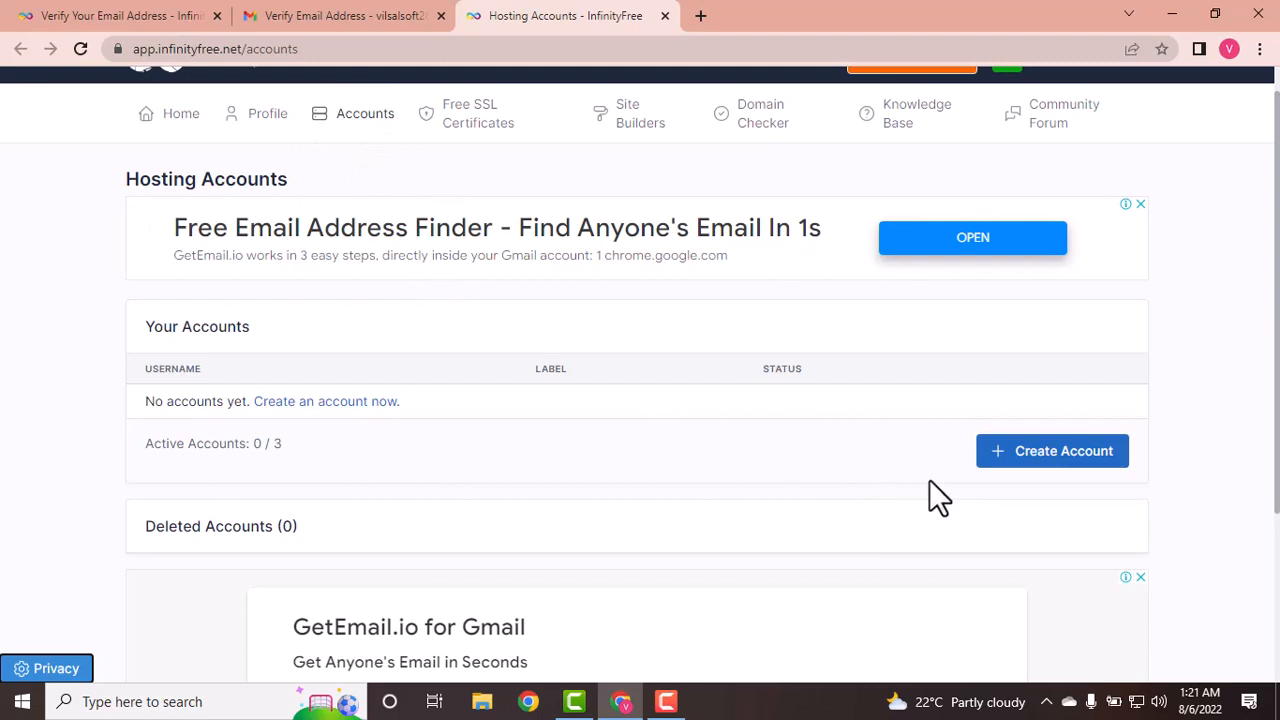
left_click(1060, 448)
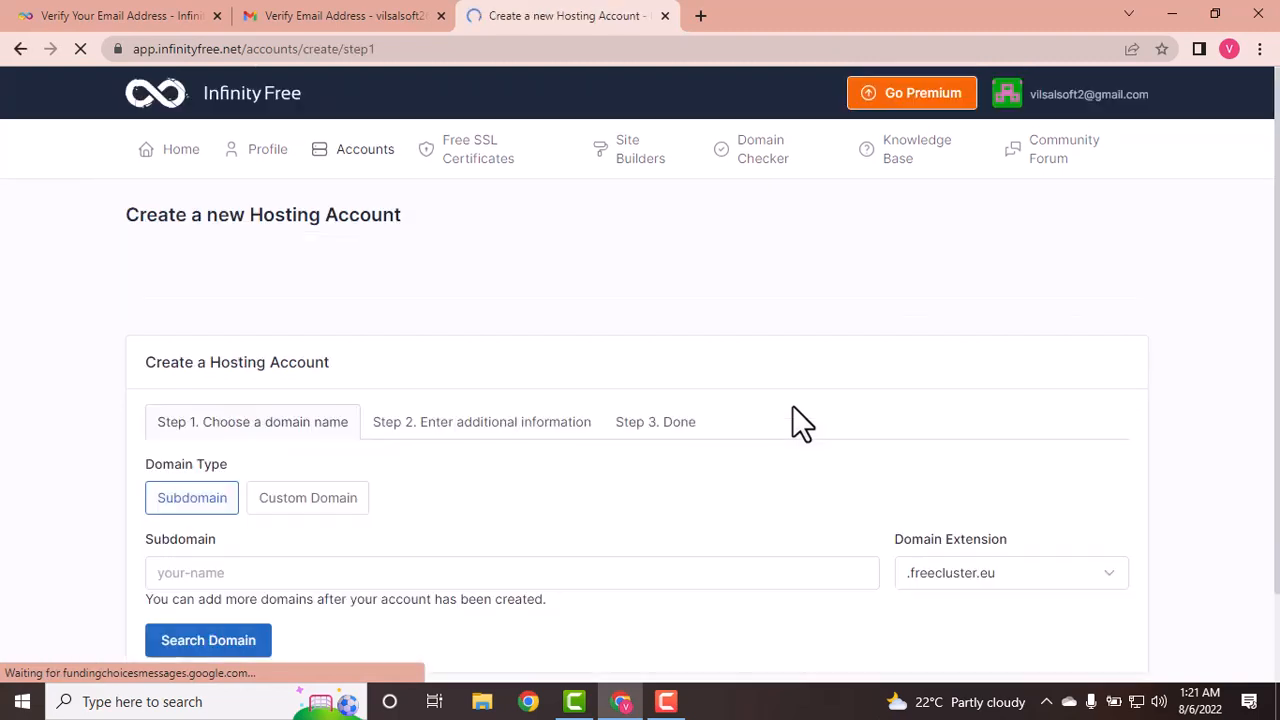
Enter subdomain VilSal with the .infinityfreeapp.com extension and search its availability.
scroll(341, 465, "down", 1)
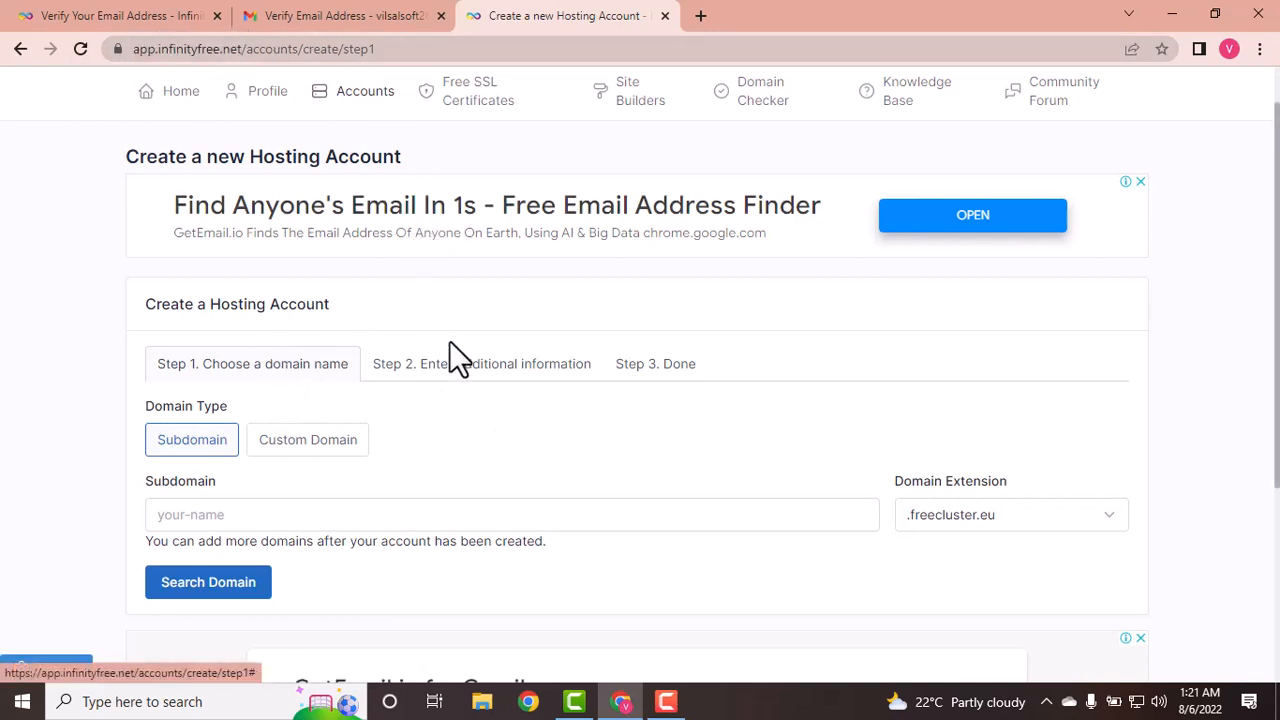
scroll(607, 401, "down", 2)
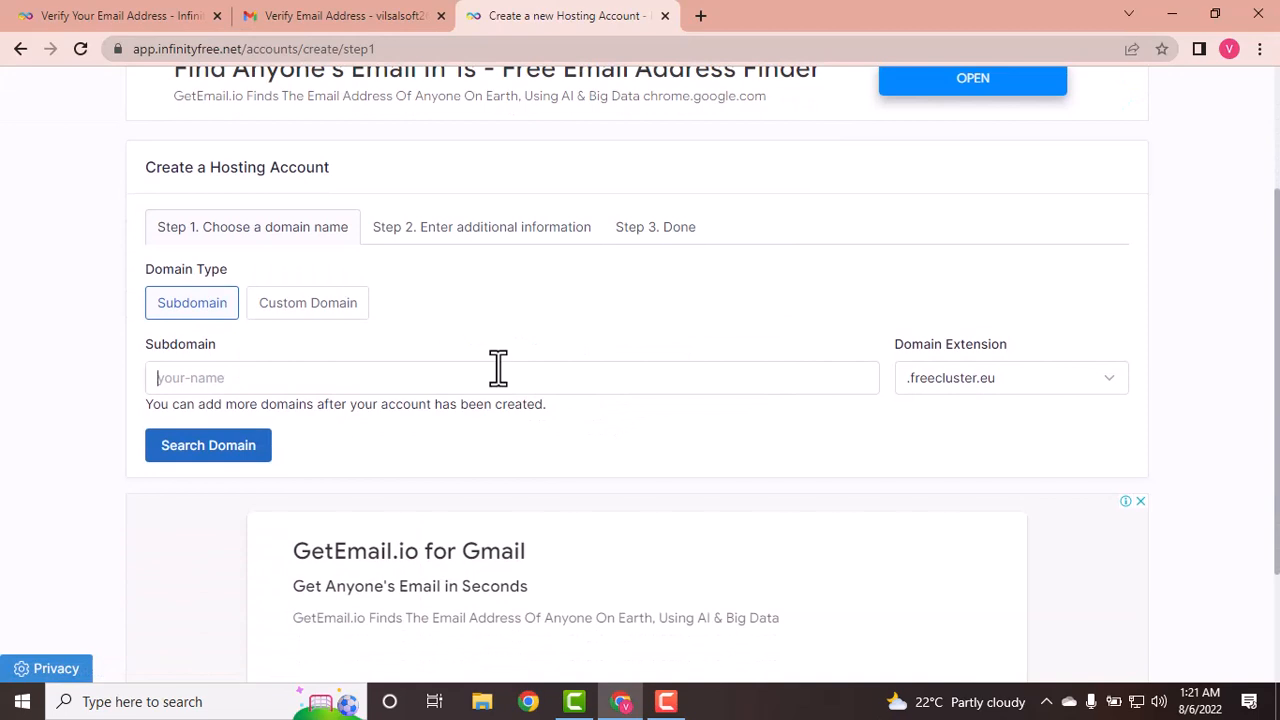
left_click(498, 368)
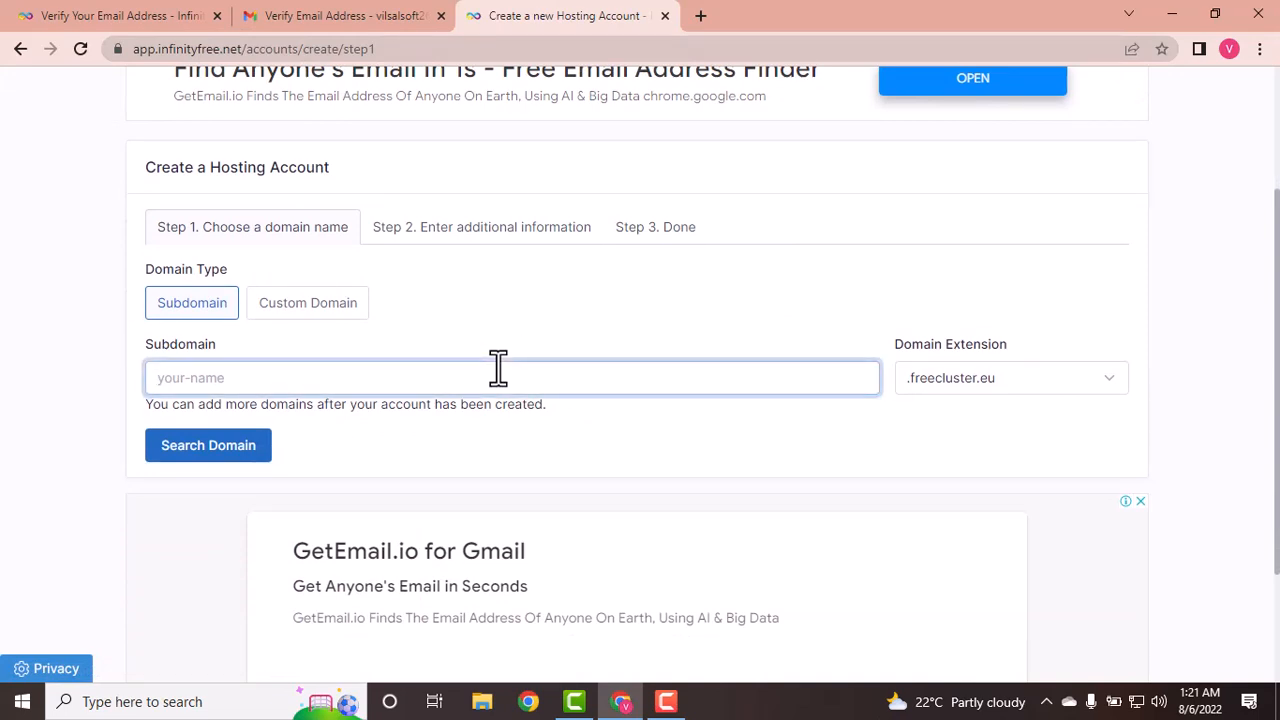
type("VilSal")
left_click(965, 378)
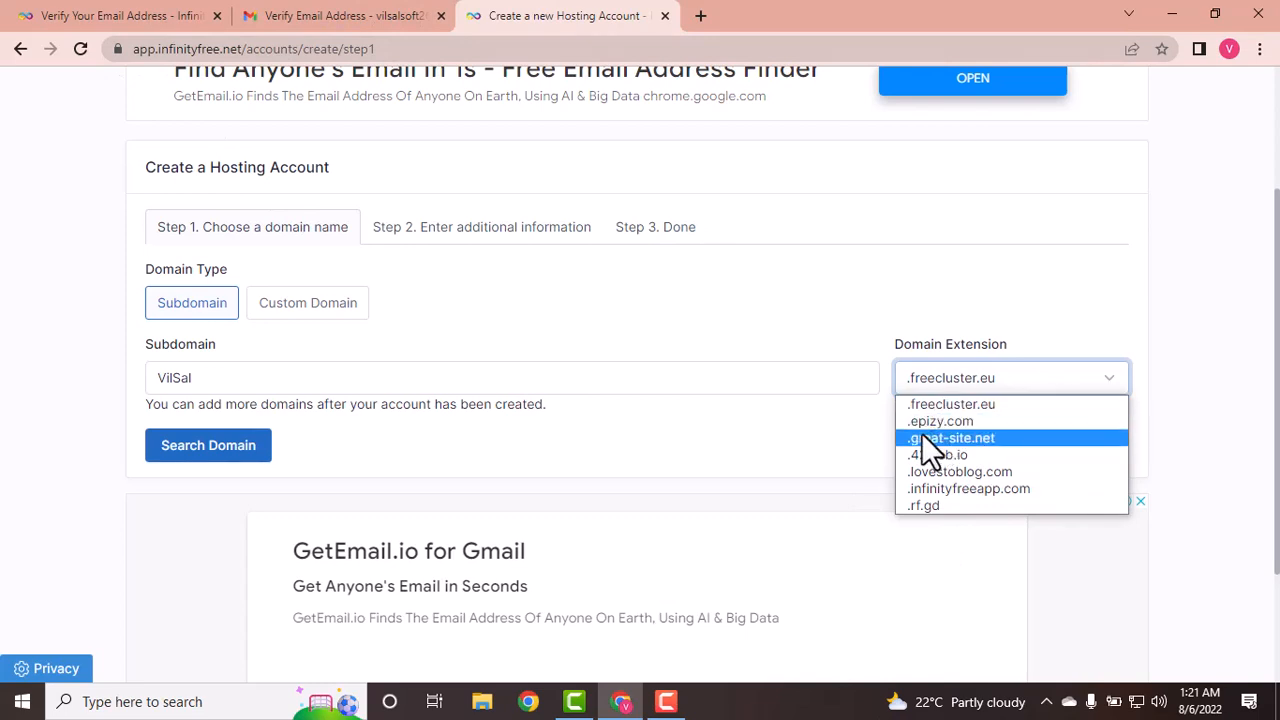
left_click(1004, 488)
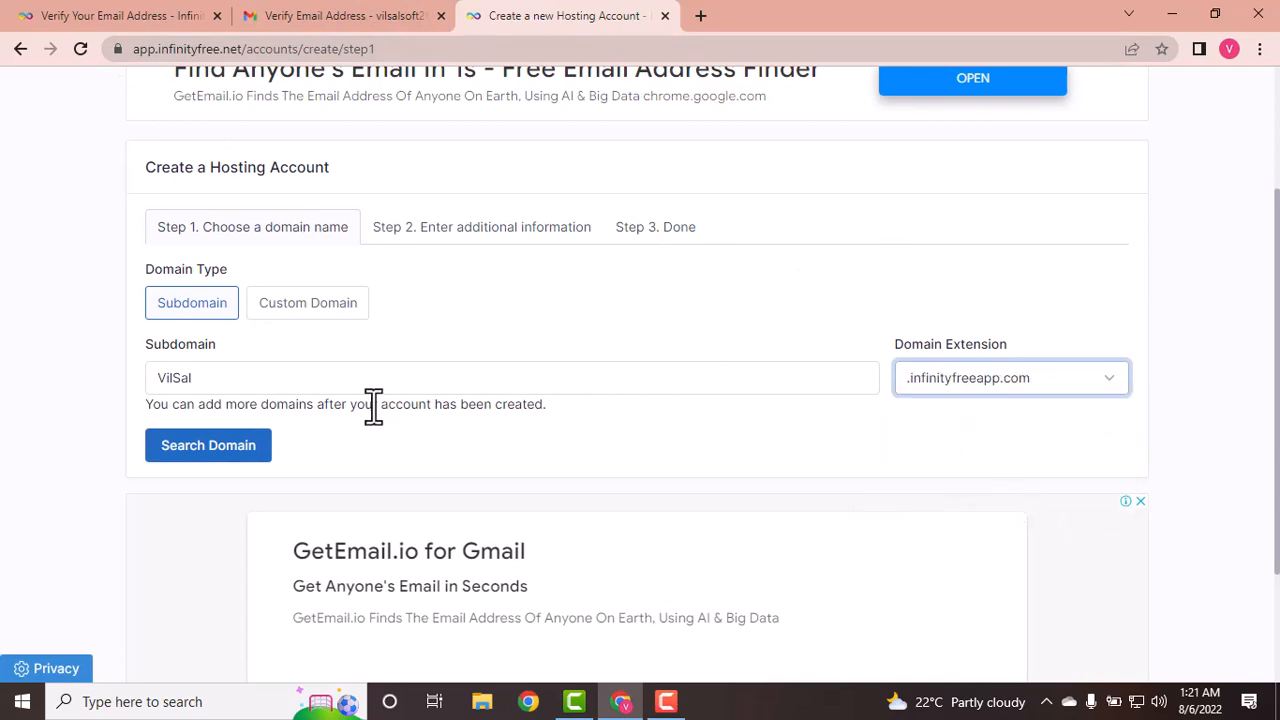
left_click(174, 450)
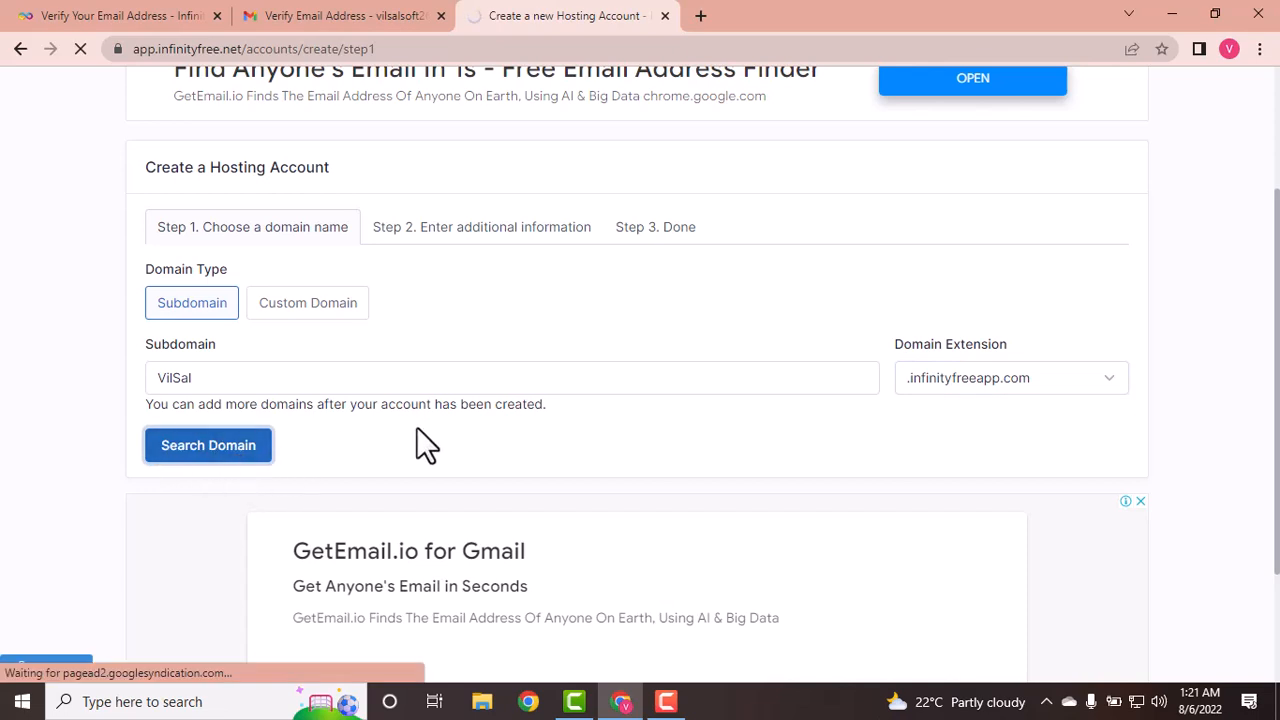
Set the account password for the vilsal.infinityfreeapp.com hosting account.
scroll(441, 439, "down", 1)
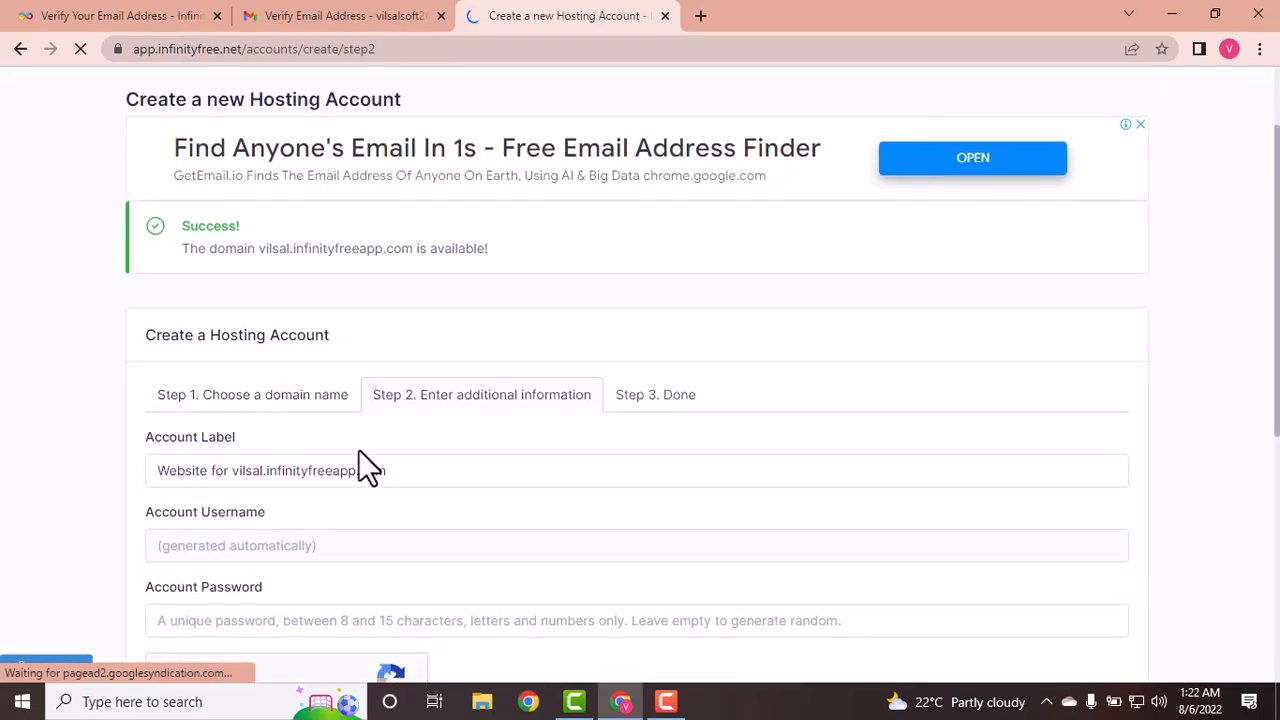
scroll(360, 455, "down", 3)
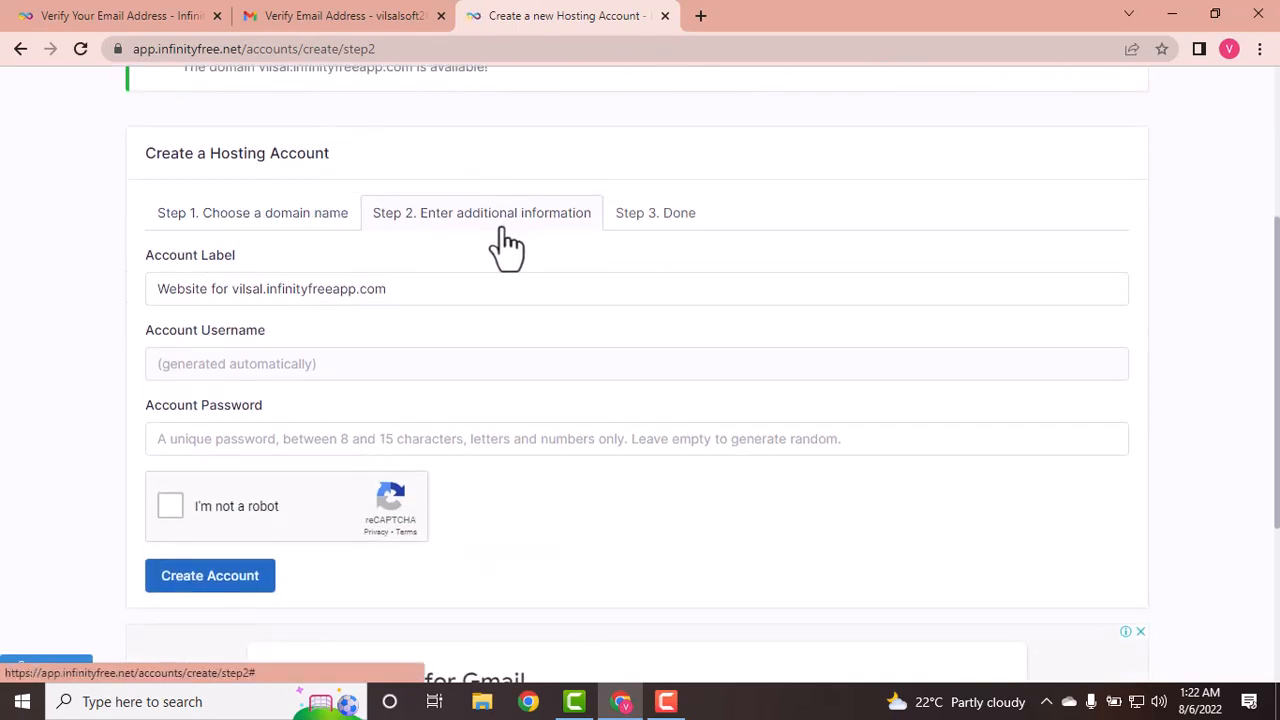
scroll(191, 385, "down", 2)
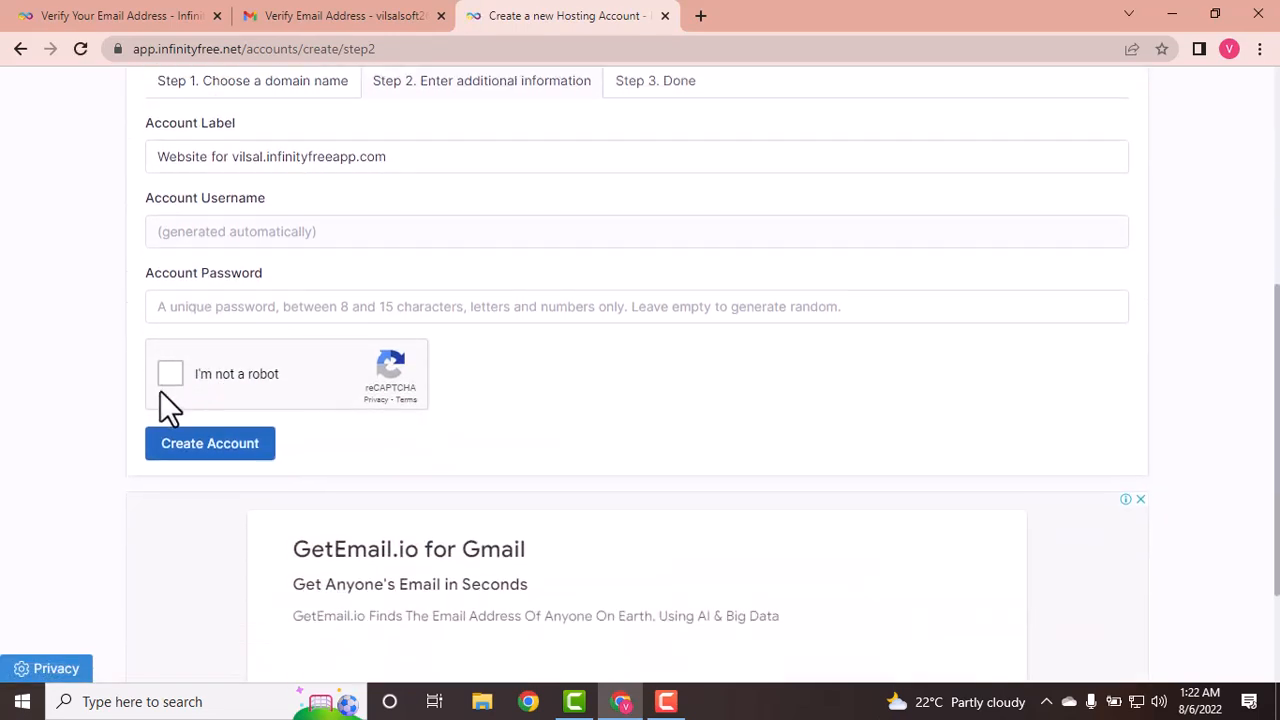
left_click(274, 305)
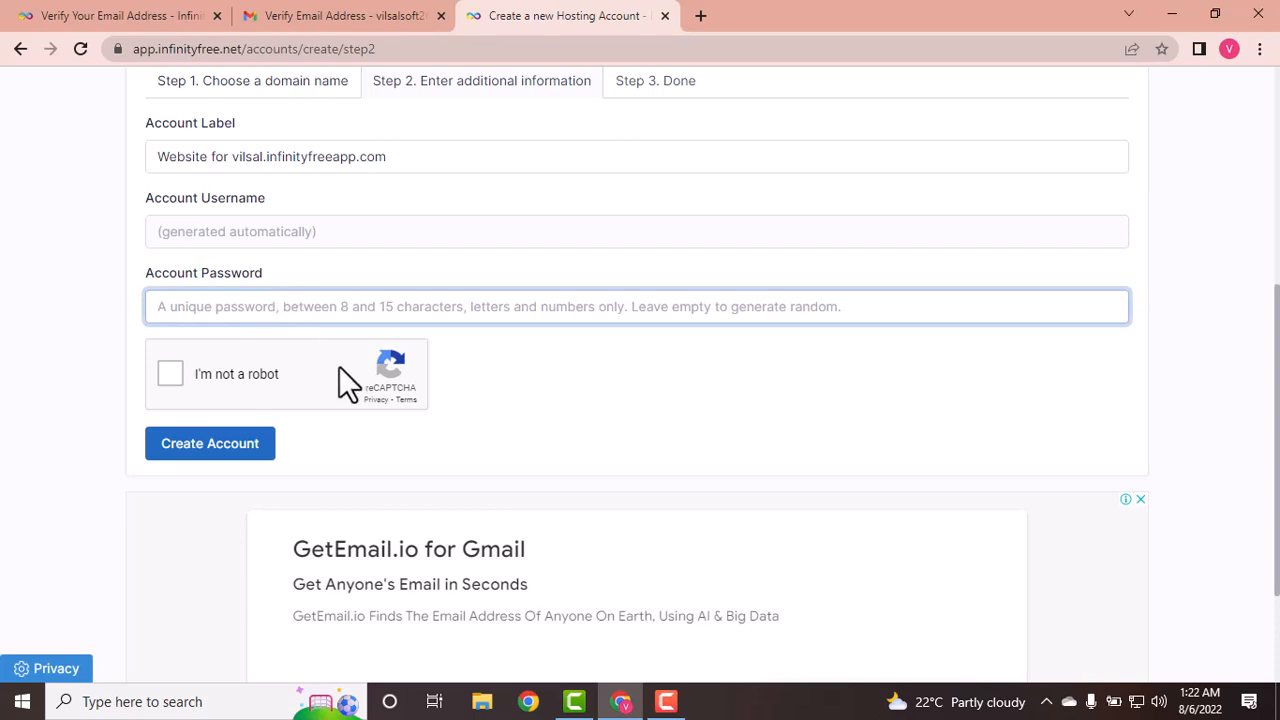
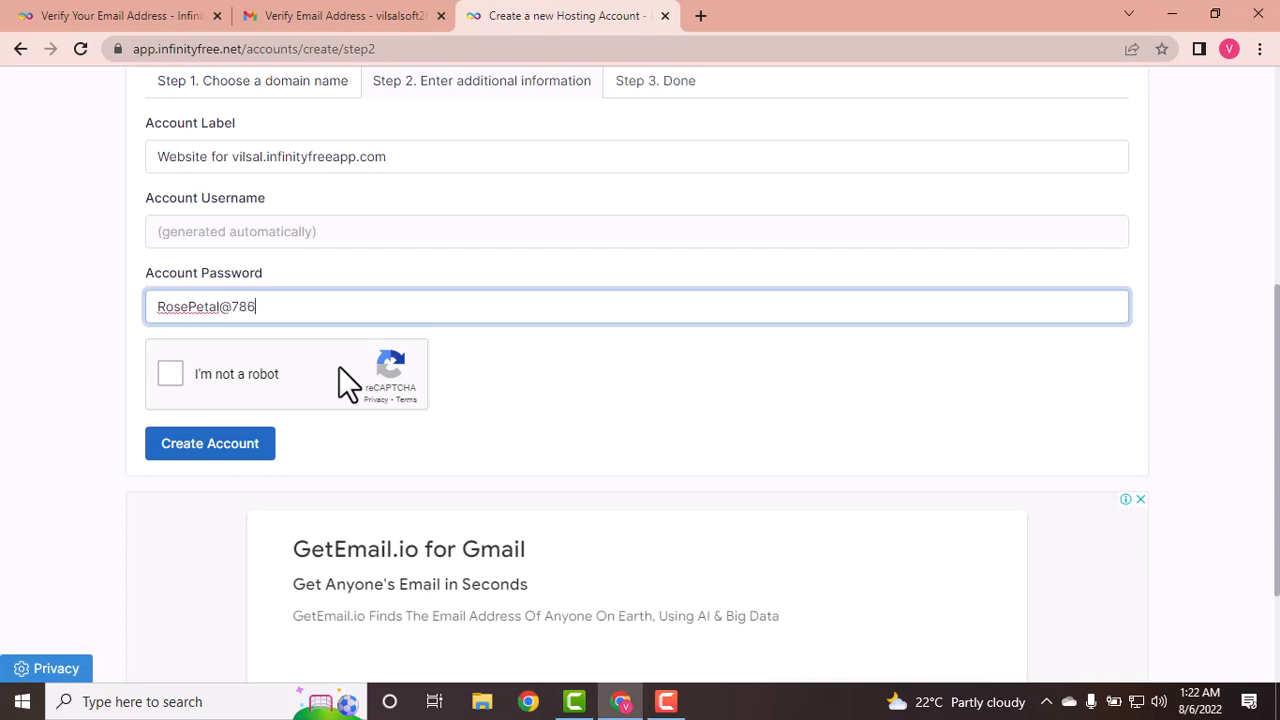
Pass the motorcycle image reCAPTCHA and create the hosting account.
left_click(163, 373)
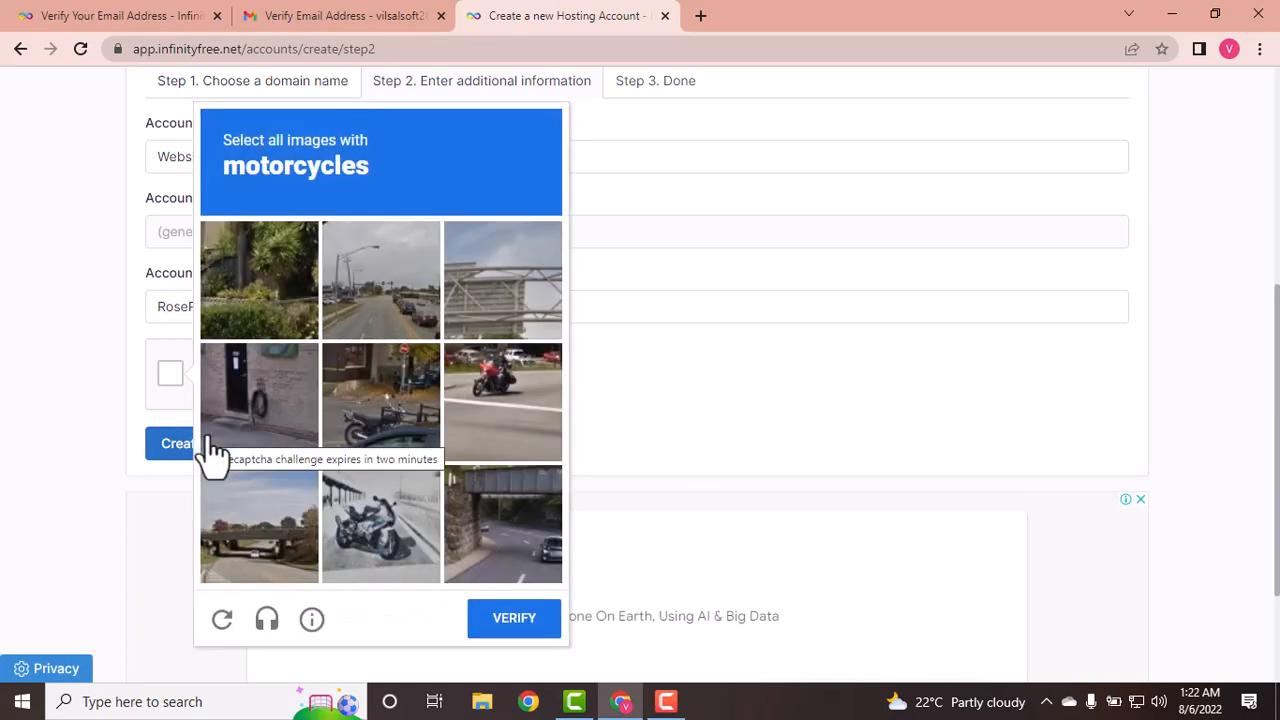
left_click(407, 395)
left_click(412, 490)
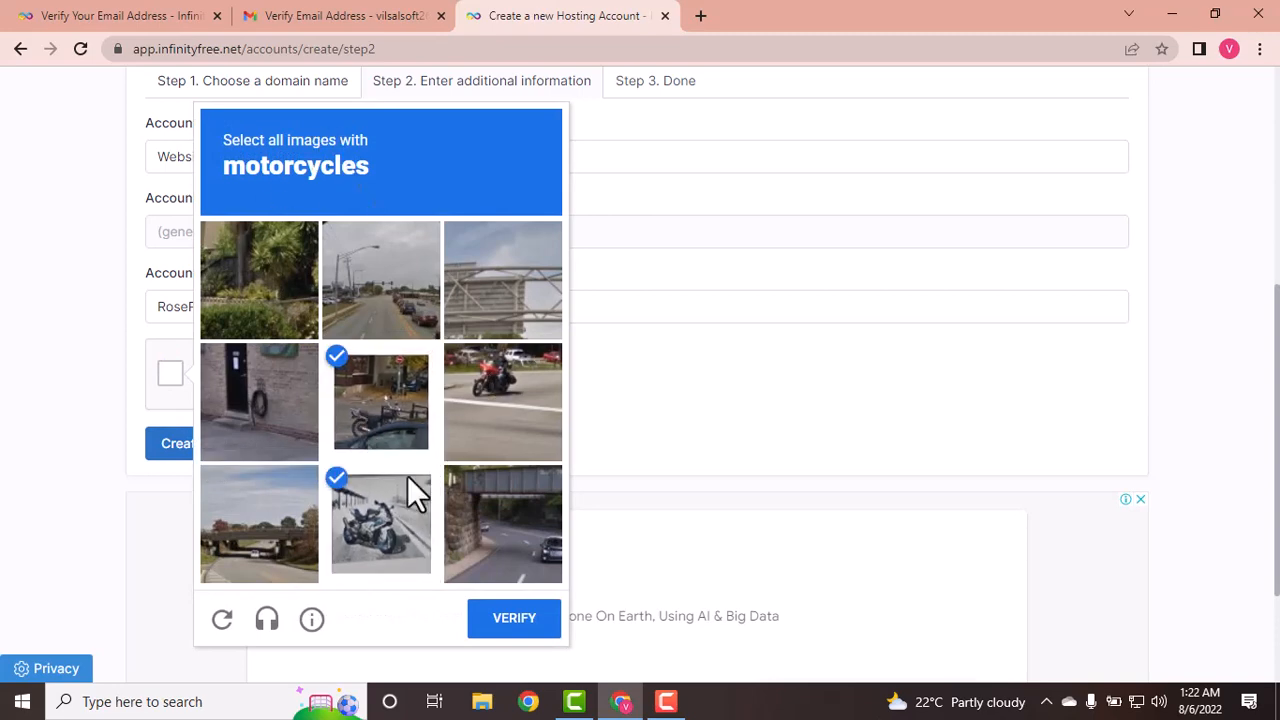
left_click(453, 436)
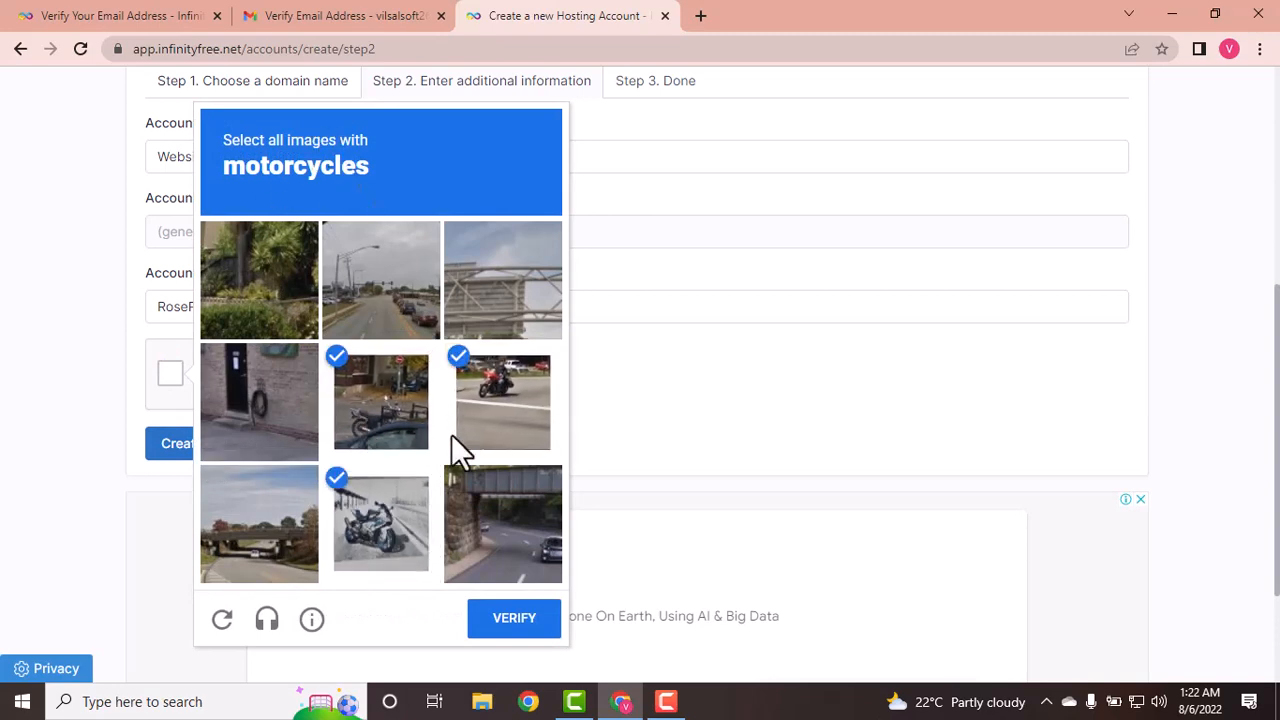
left_click(514, 628)
left_click(190, 458)
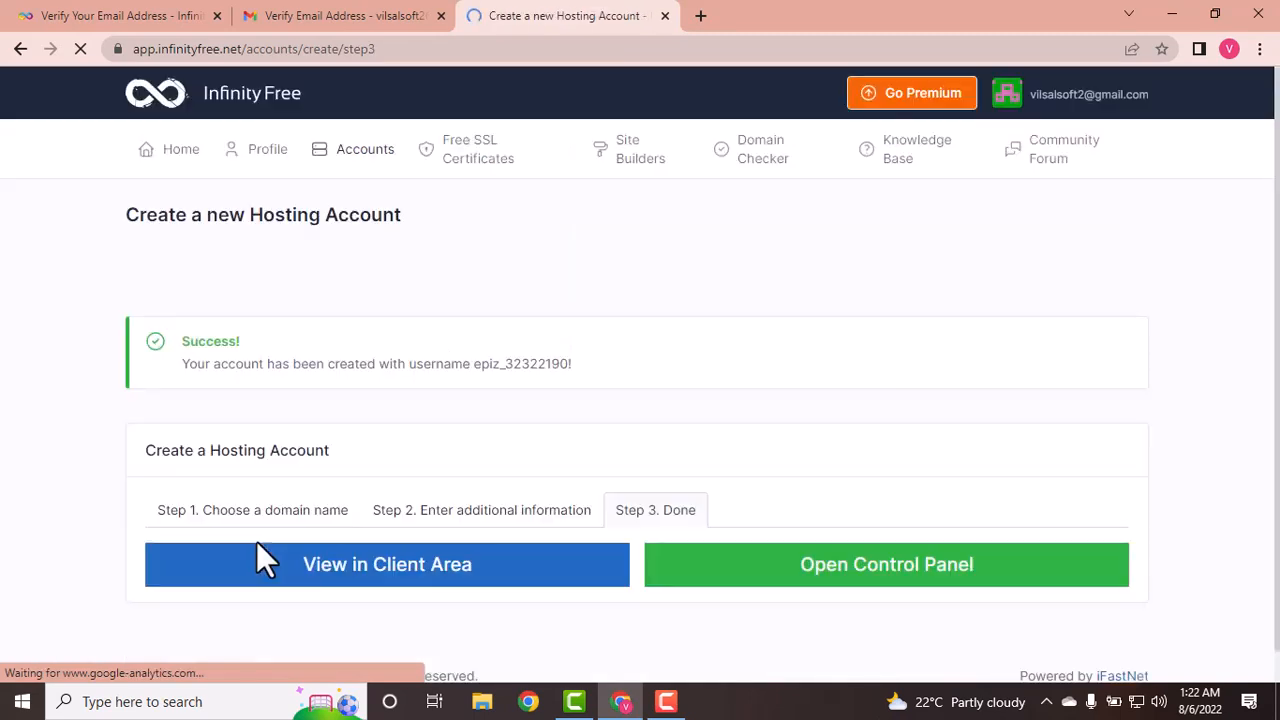
Open the new hosting account's control panel from the Step 3 Done page.
scroll(291, 410, "down", 1)
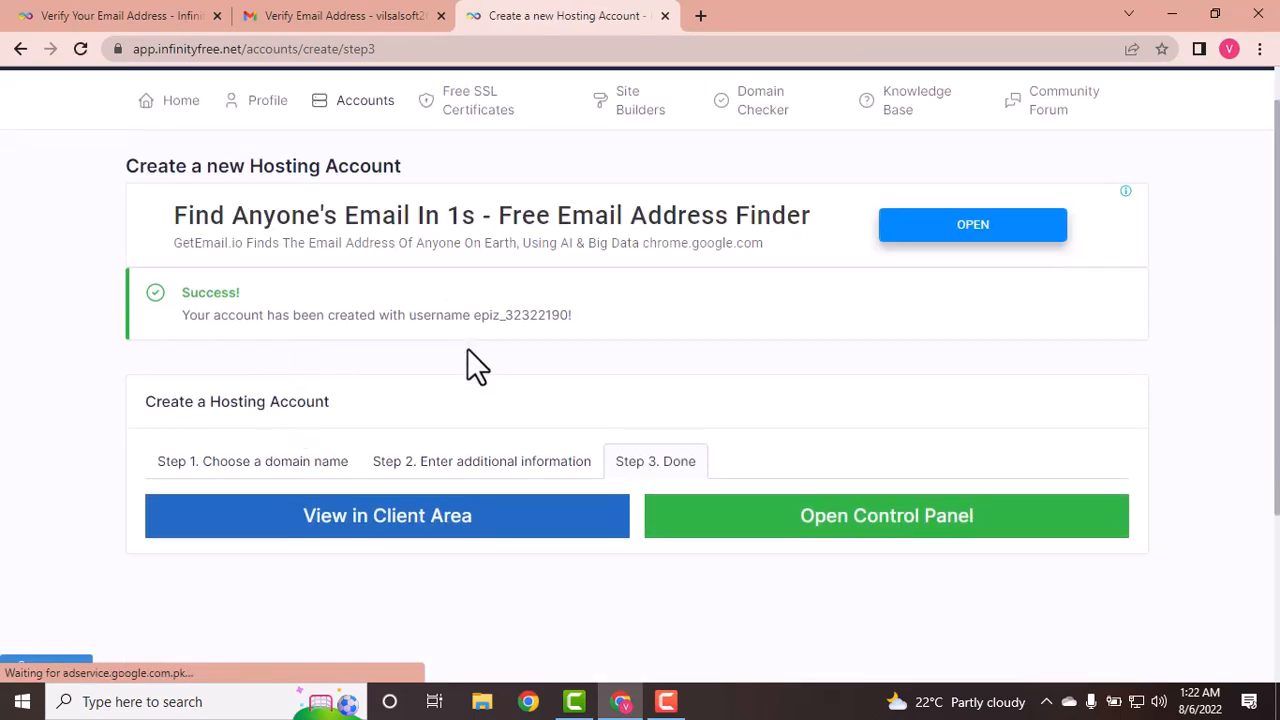
scroll(470, 366, "down", 1)
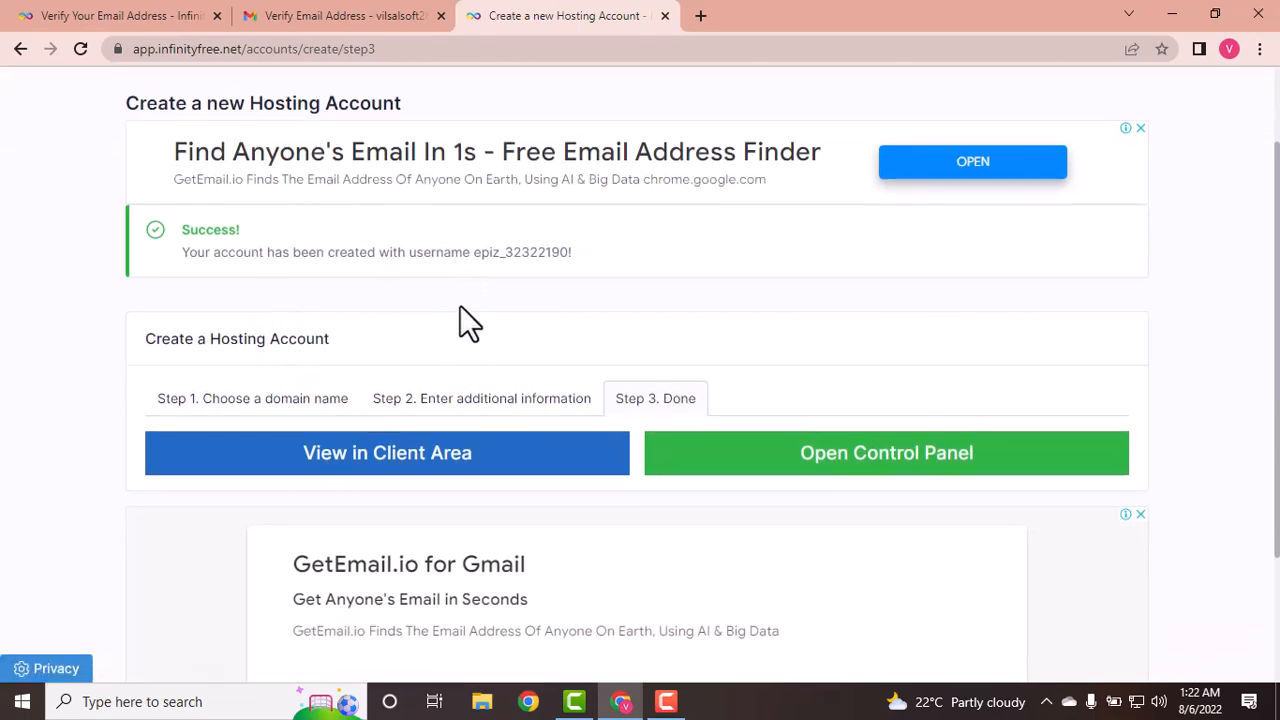
scroll(571, 366, "down", 2)
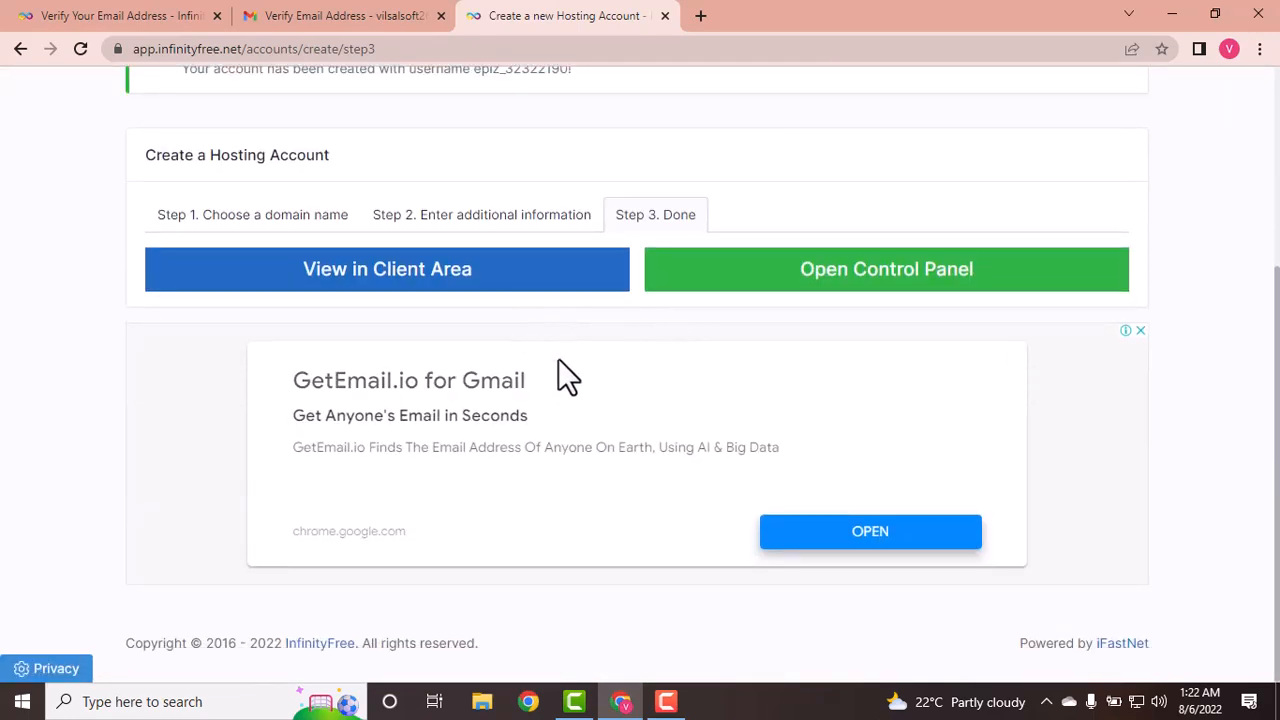
scroll(731, 309, "up", 1)
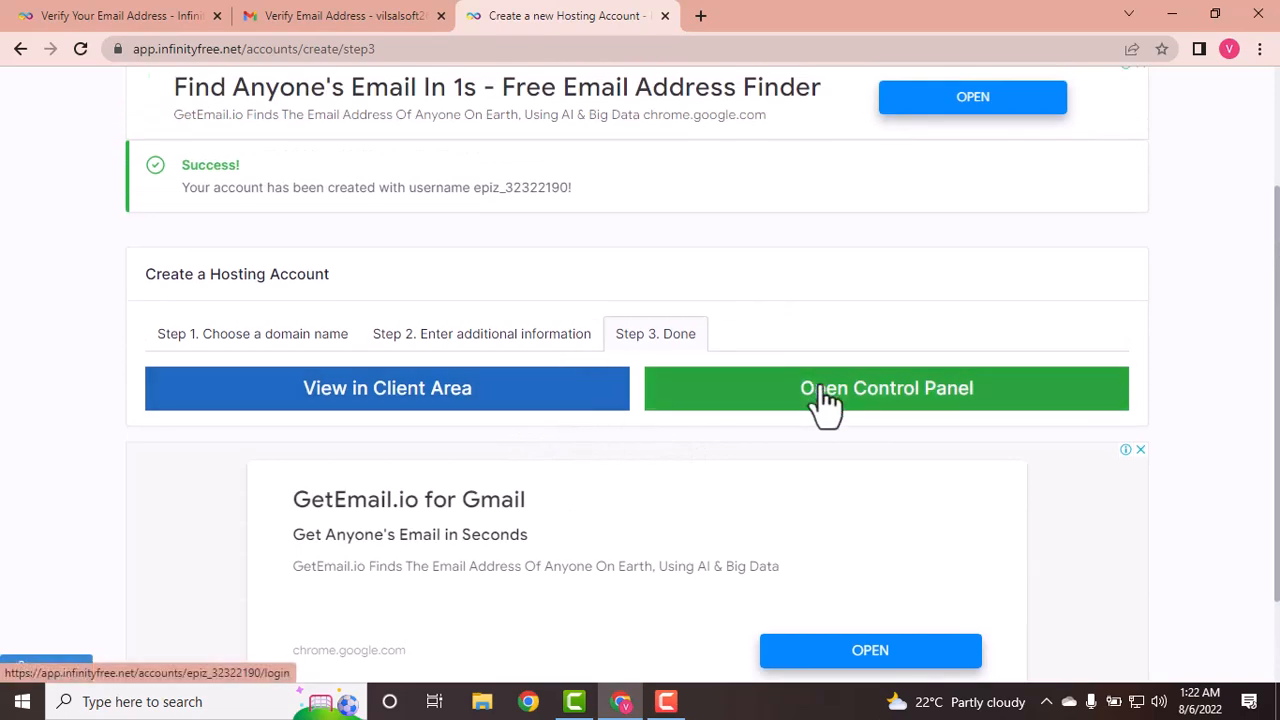
left_click(897, 405)
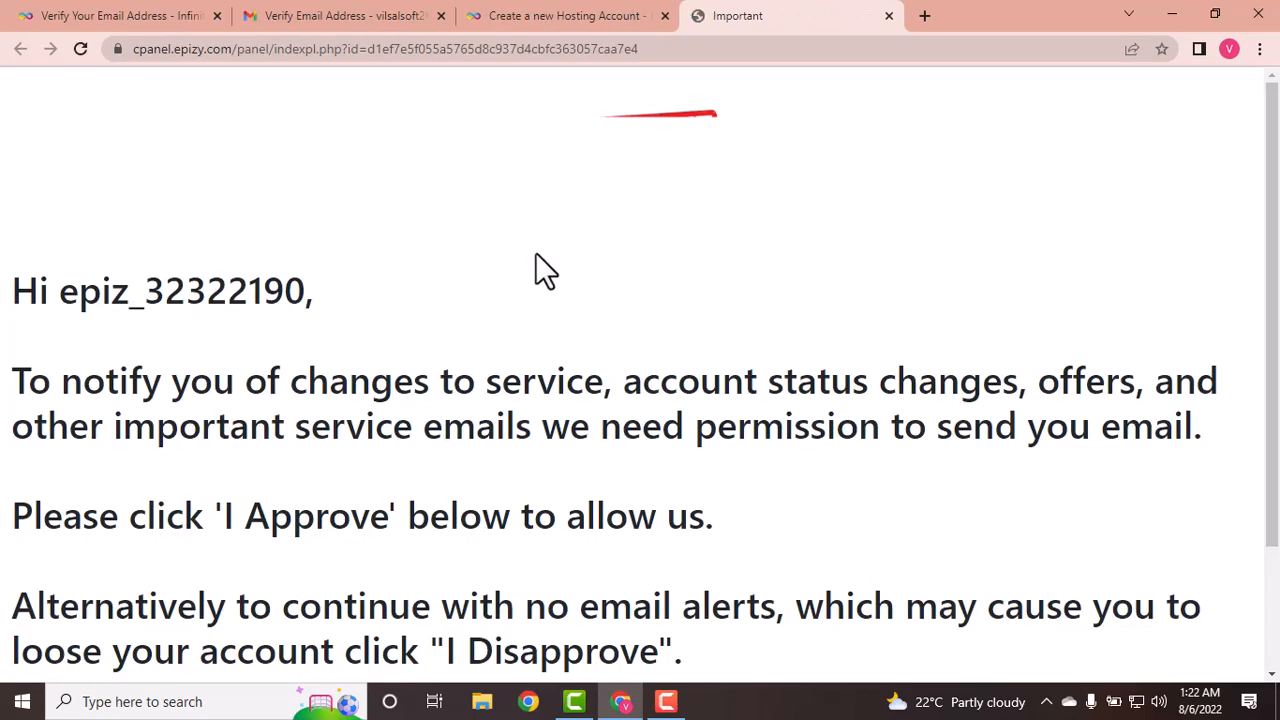
Approve InfinityFree sending service e-mails to the account.
scroll(537, 270, "down", 2)
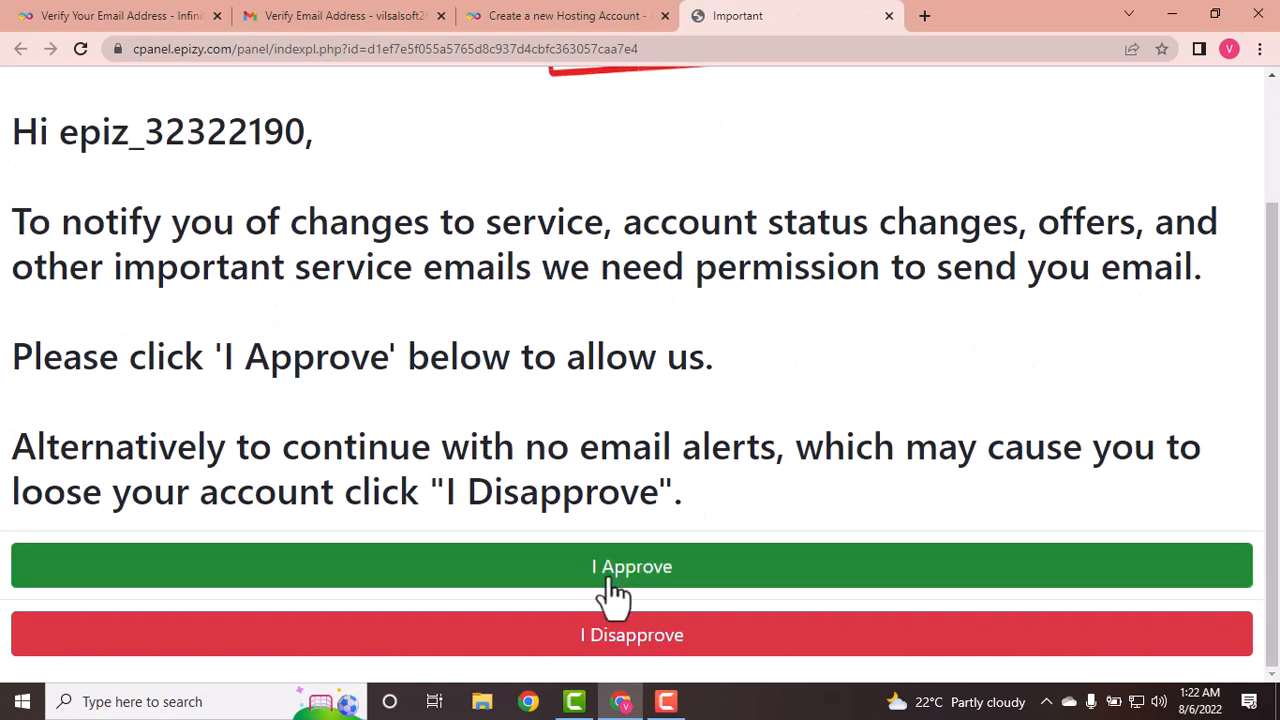
left_click(660, 566)
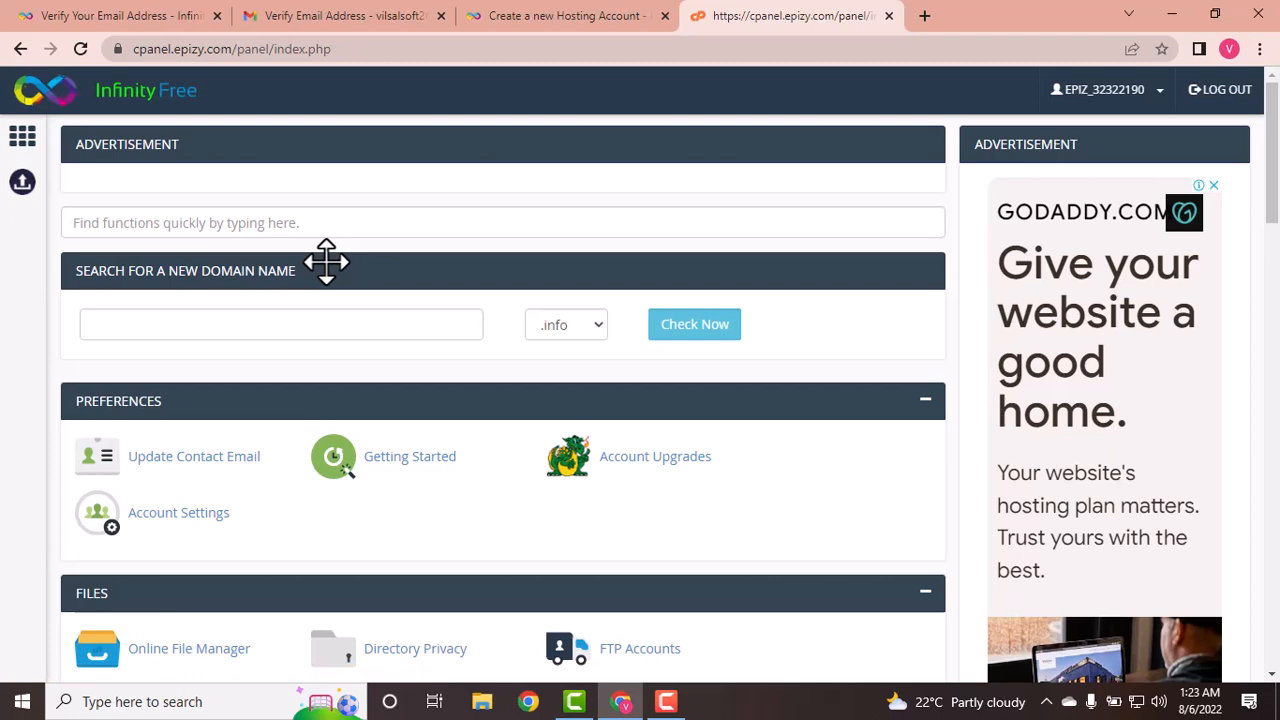
scroll(326, 262, "down", 3)
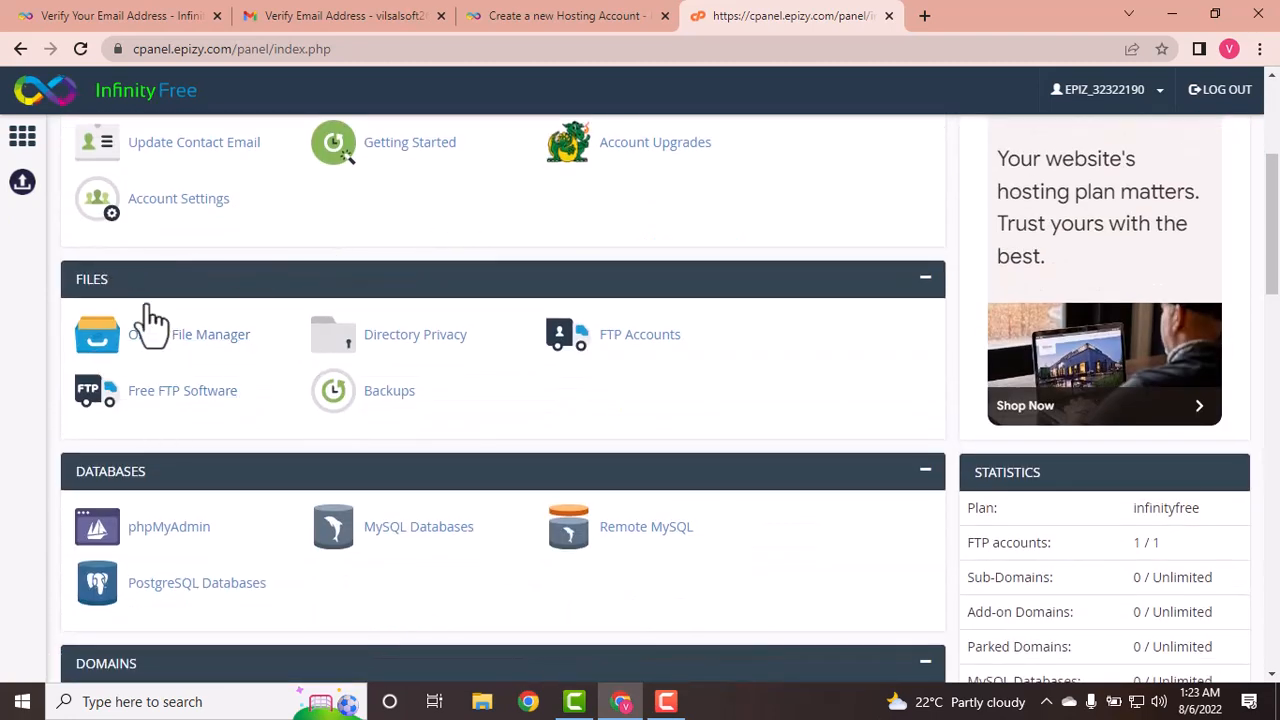
scroll(291, 405, "down", 3)
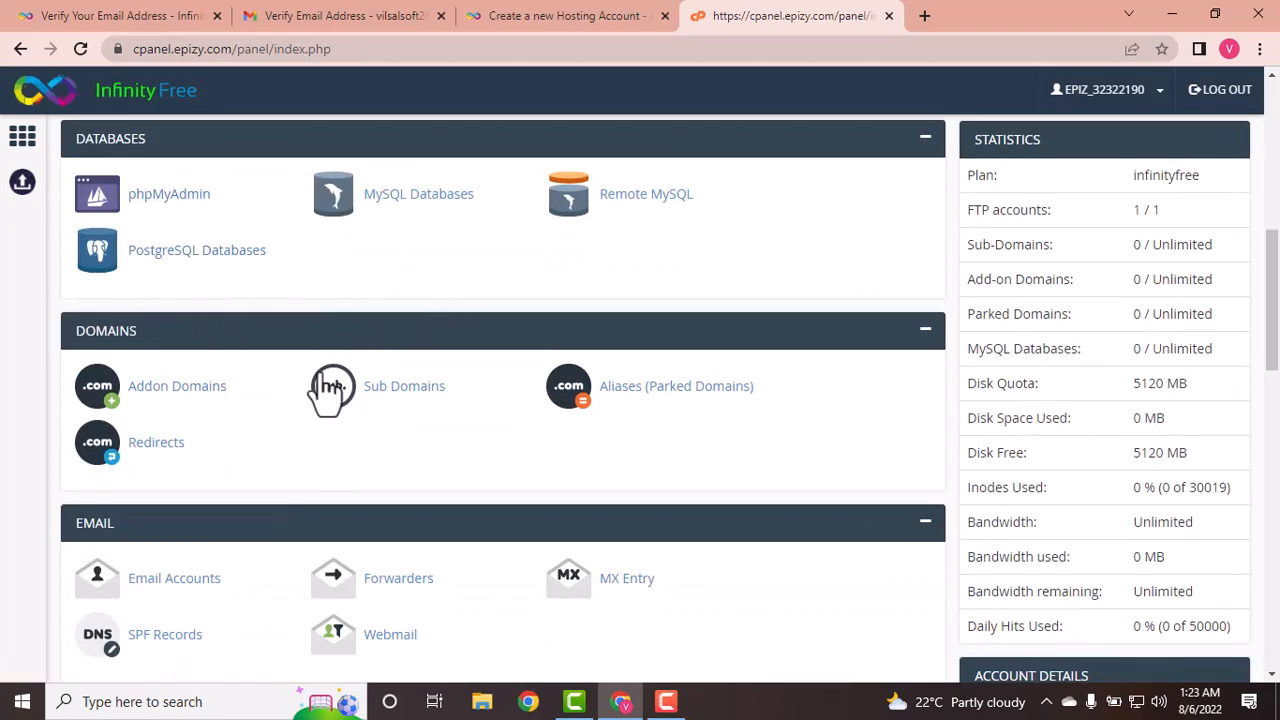
scroll(297, 386, "down", 2)
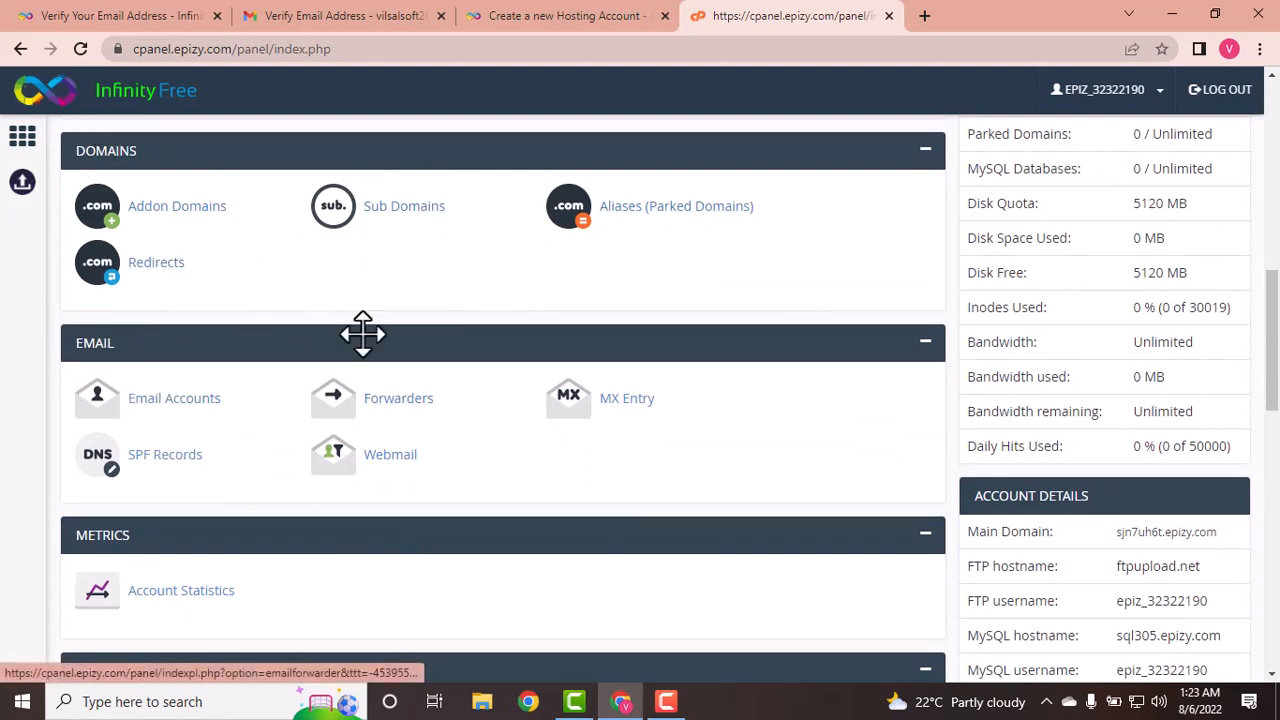
Find the Software section and launch the Softaculous Apps Installer in a new tab.
scroll(100, 277, "down", 2)
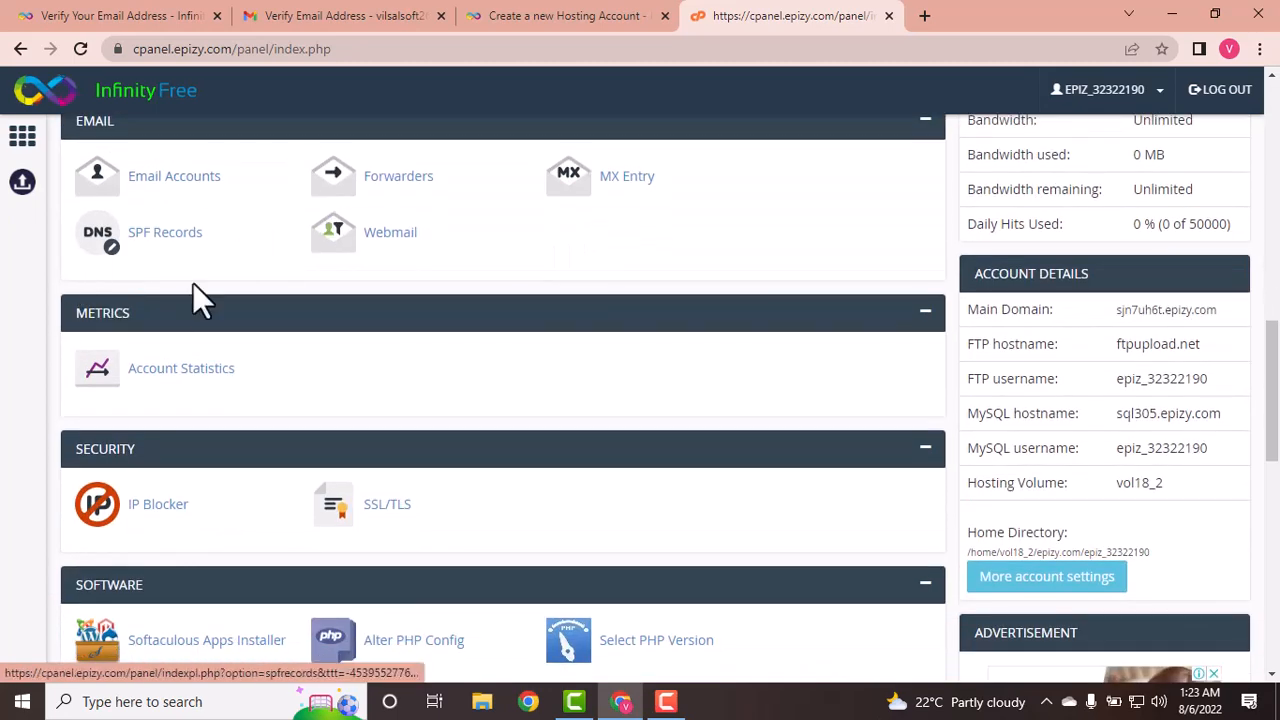
scroll(135, 385, "down", 3)
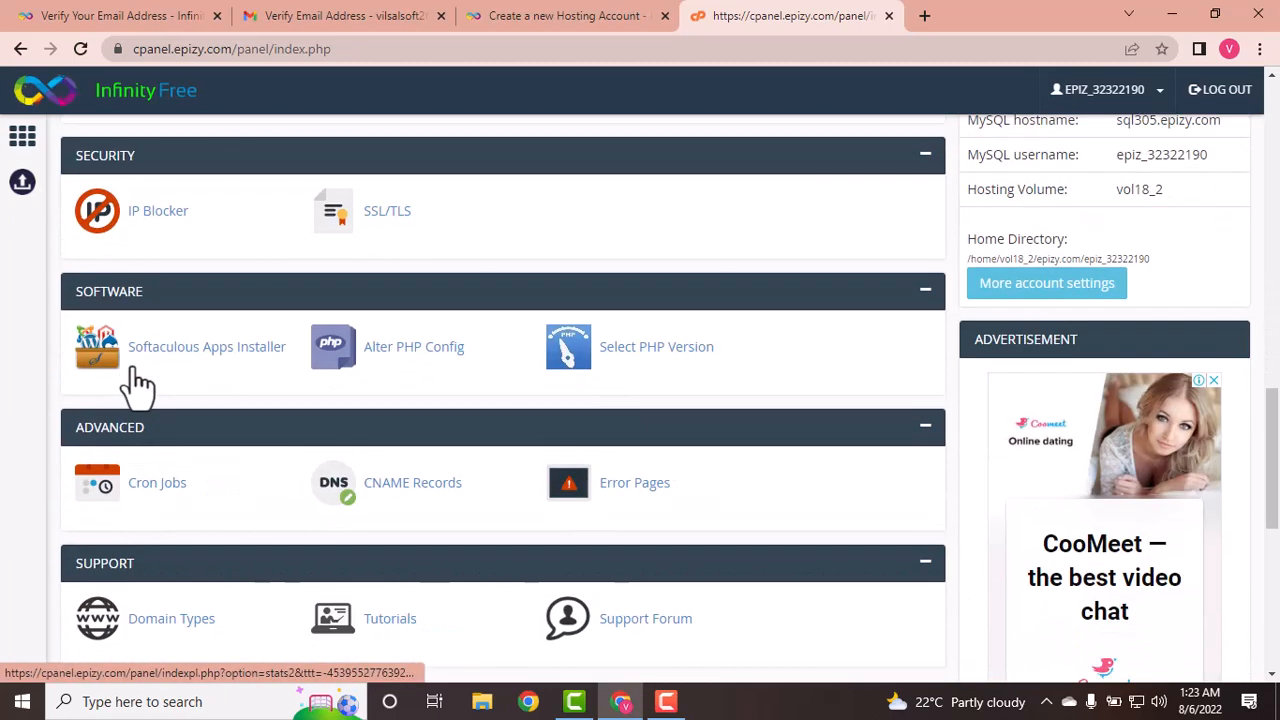
scroll(136, 386, "down", 1)
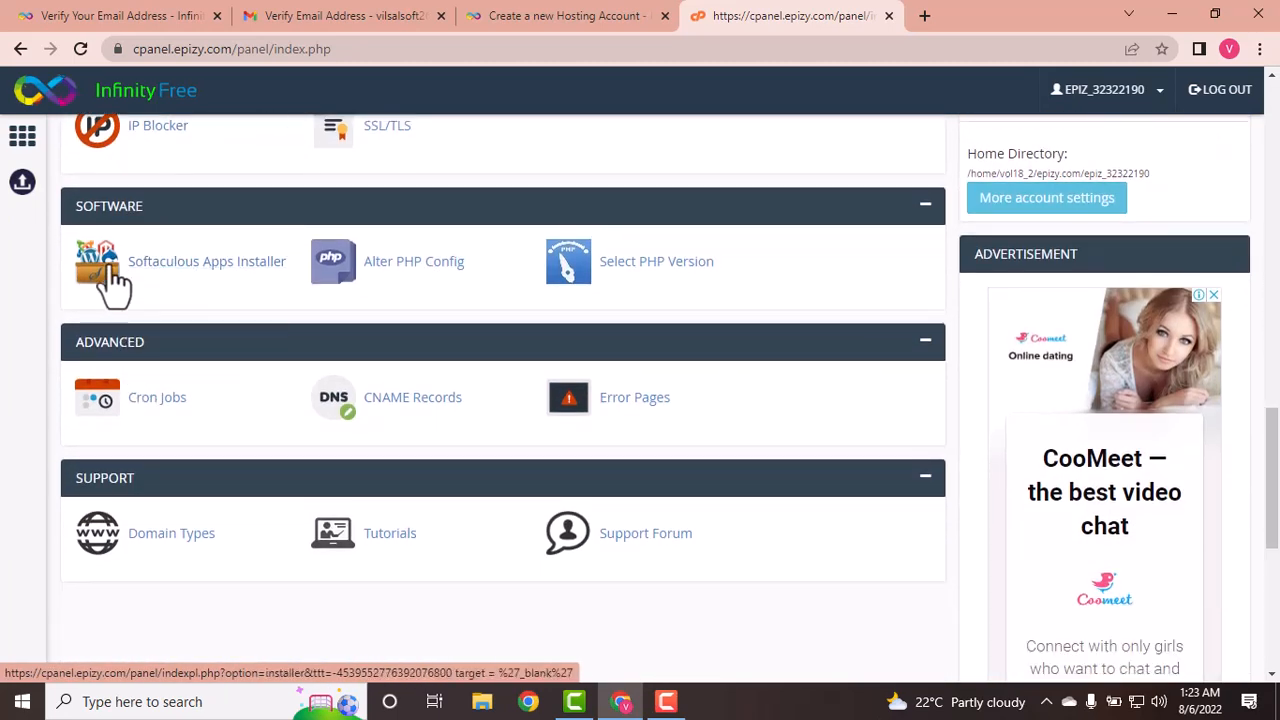
middle_click(640, 338)
scroll(640, 338, "up", 10)
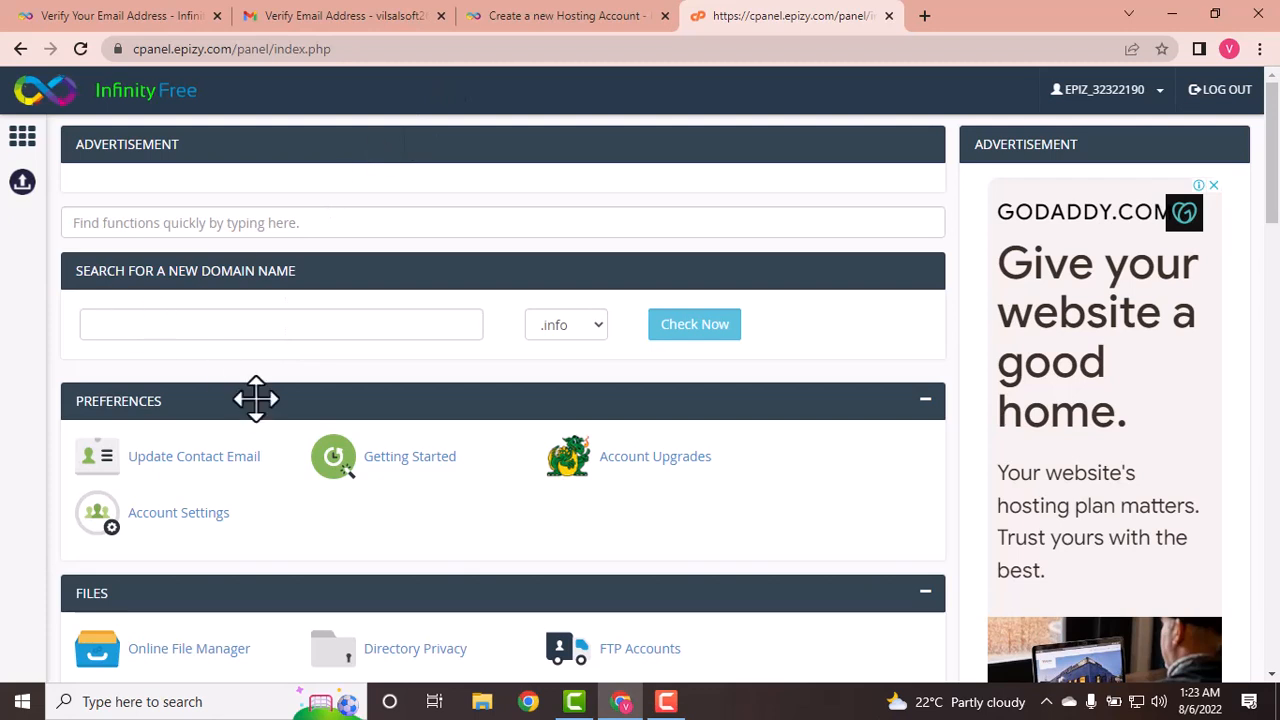
scroll(283, 402, "down", 2)
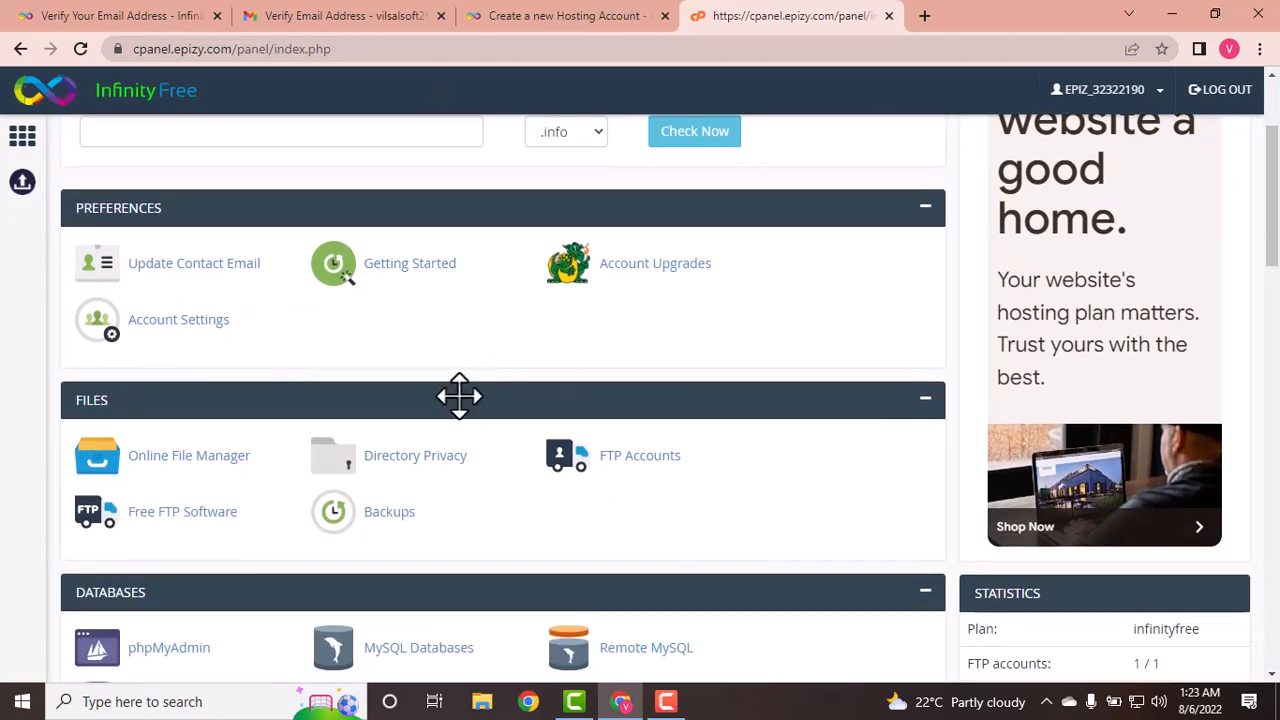
scroll(459, 396, "up", 2)
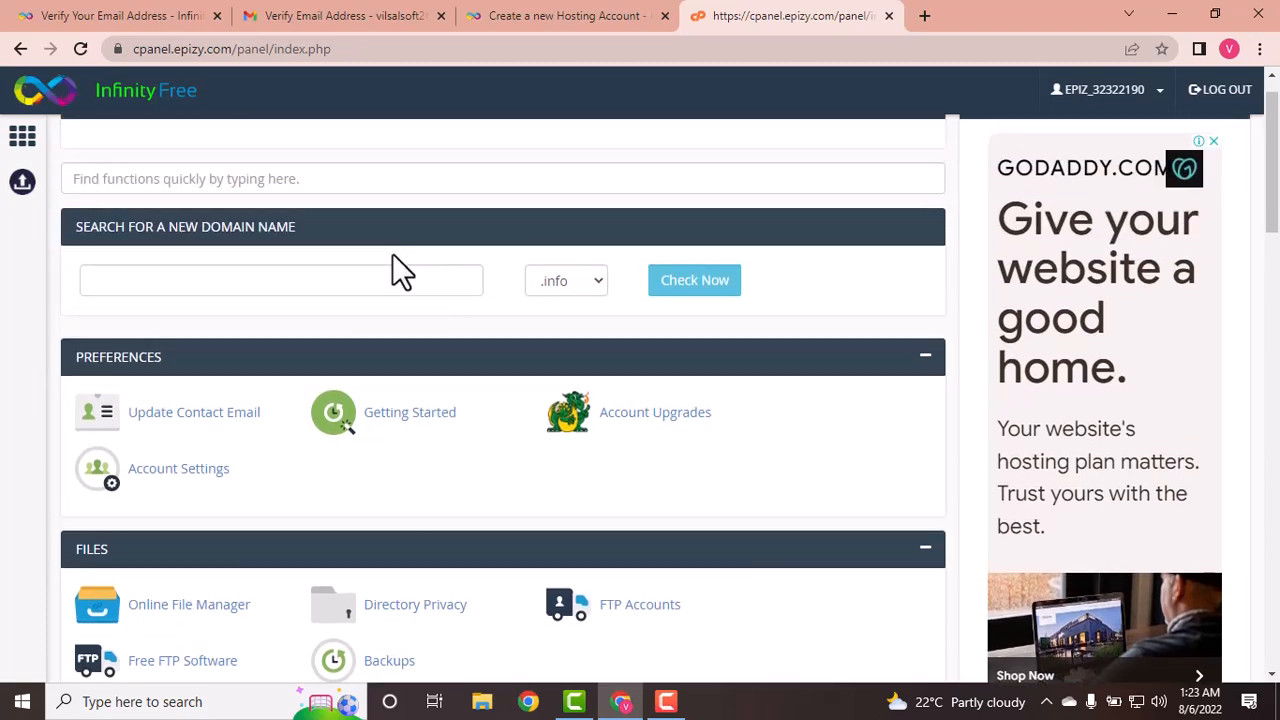
scroll(480, 340, "down", 3)
scroll(423, 244, "down", 3)
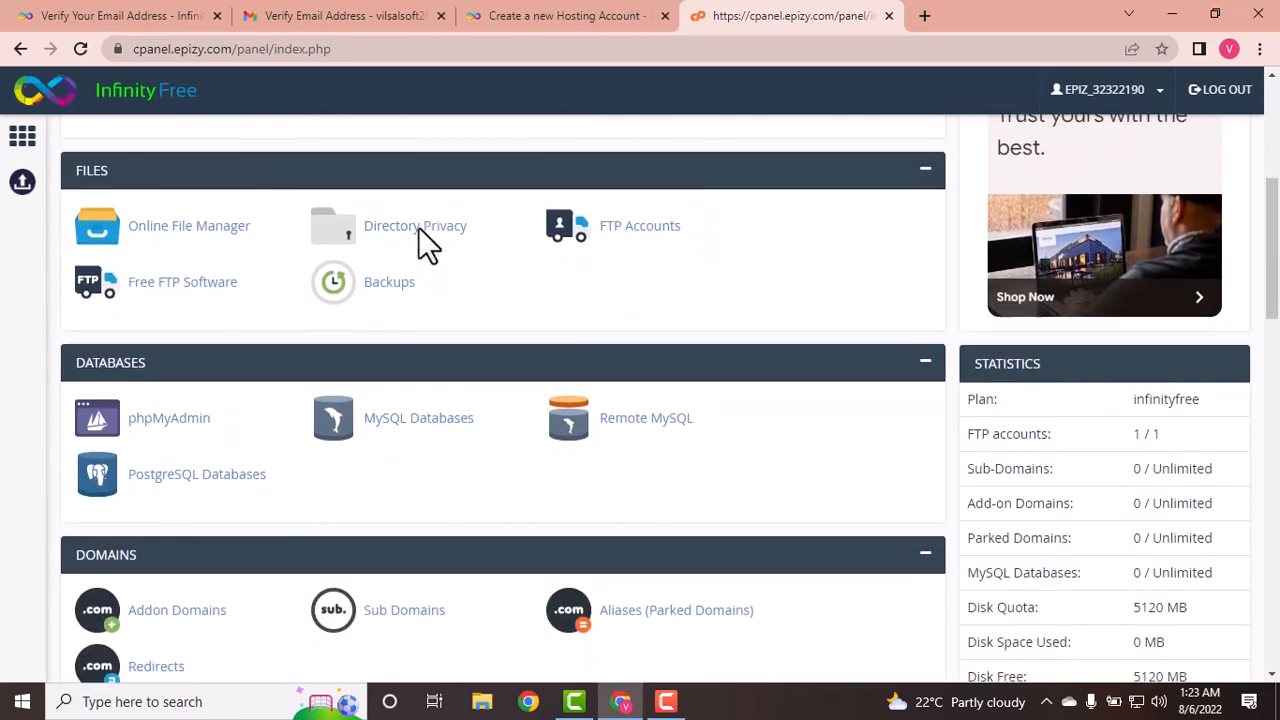
scroll(177, 334, "down", 7)
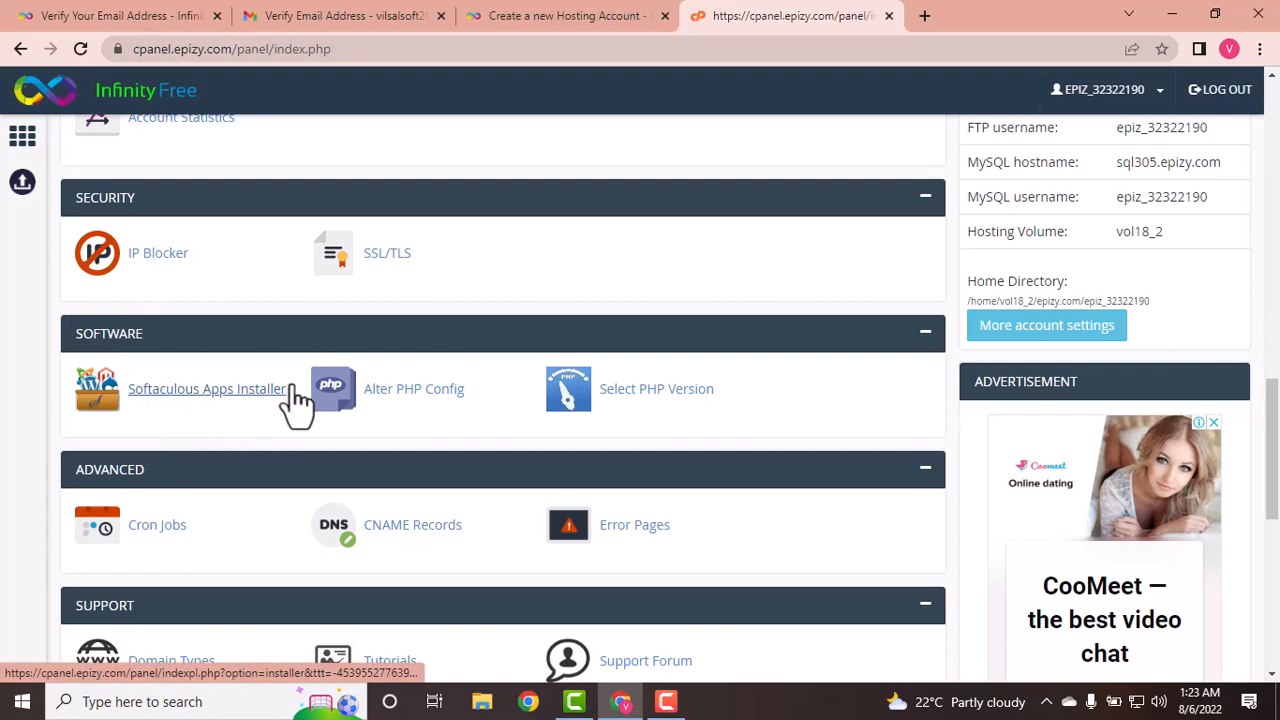
left_click(207, 393)
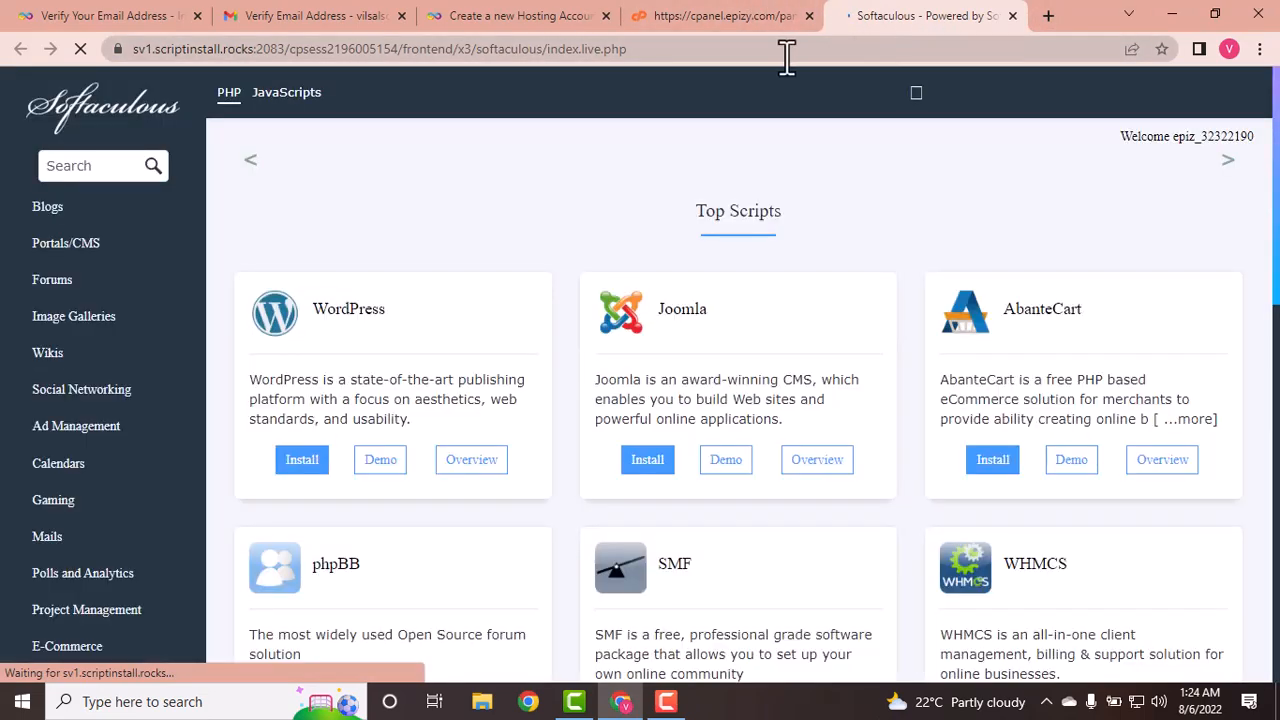
Browse the Top Scripts catalogue and start the WordPress installation from its card.
scroll(601, 280, "down", 2)
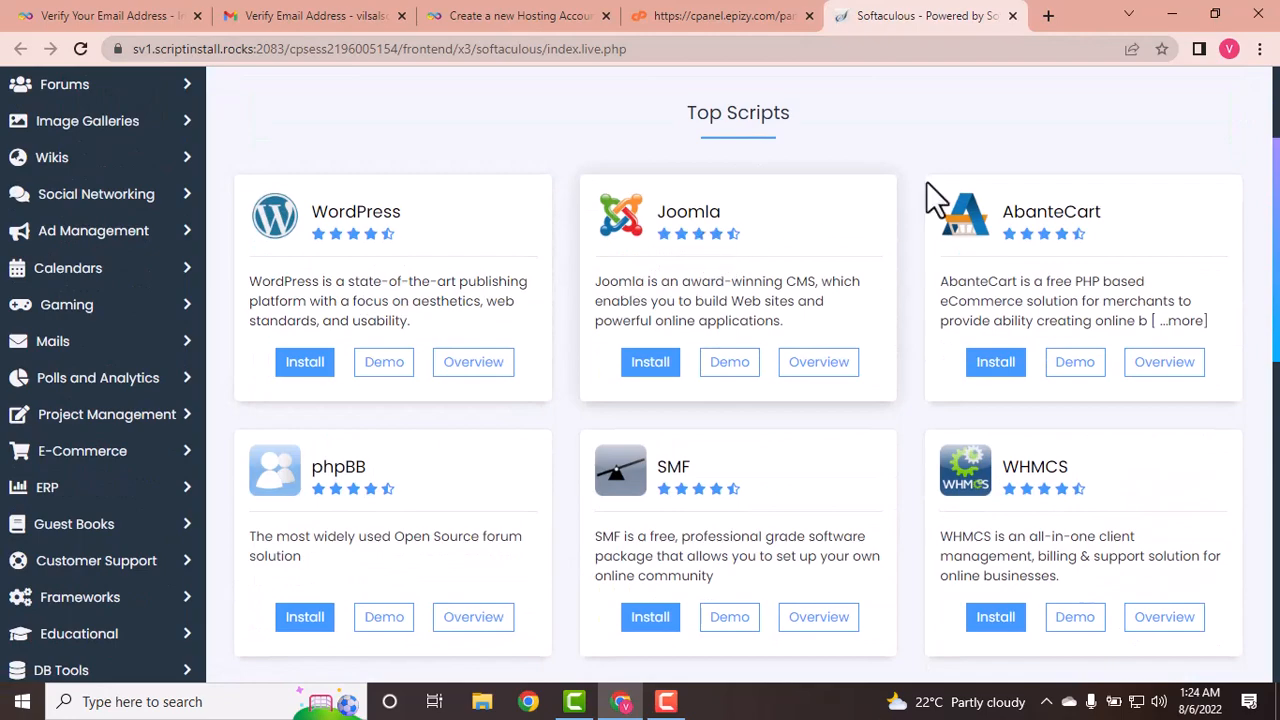
scroll(778, 266, "down", 4)
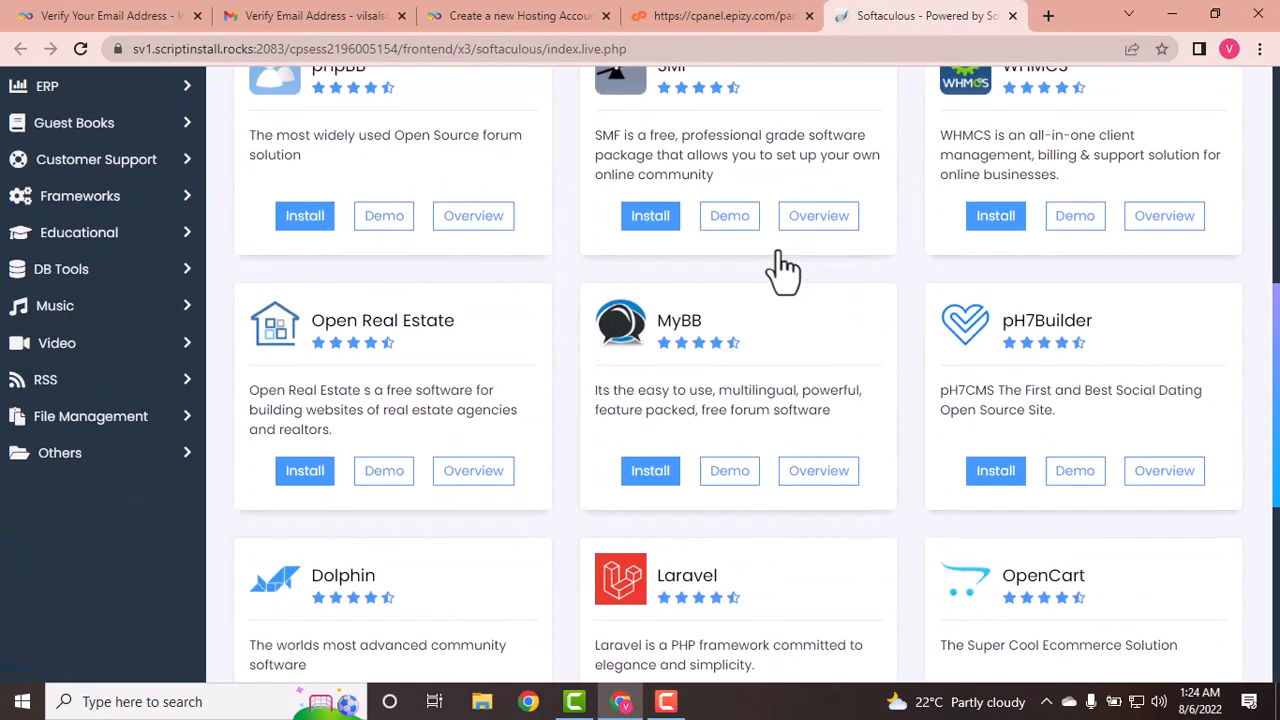
scroll(782, 270, "down", 4)
scroll(778, 264, "up", 3)
scroll(778, 264, "down", 4)
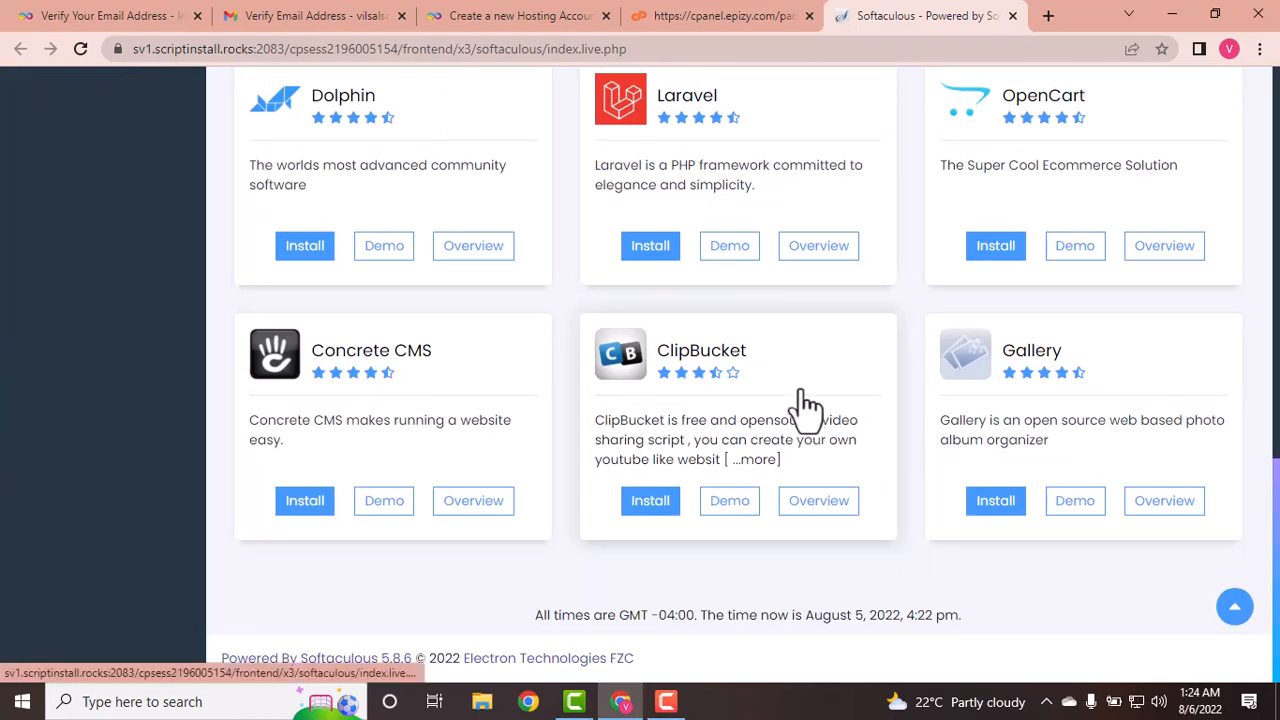
scroll(808, 407, "up", 10)
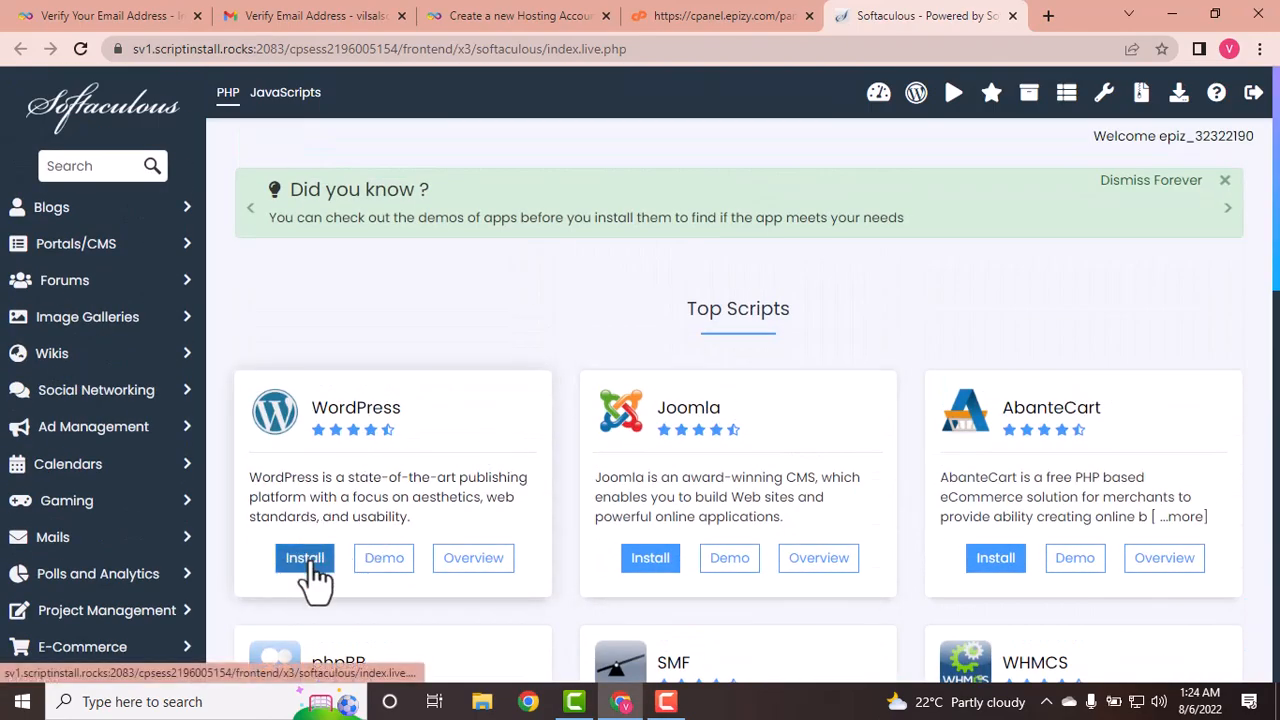
left_click(312, 565)
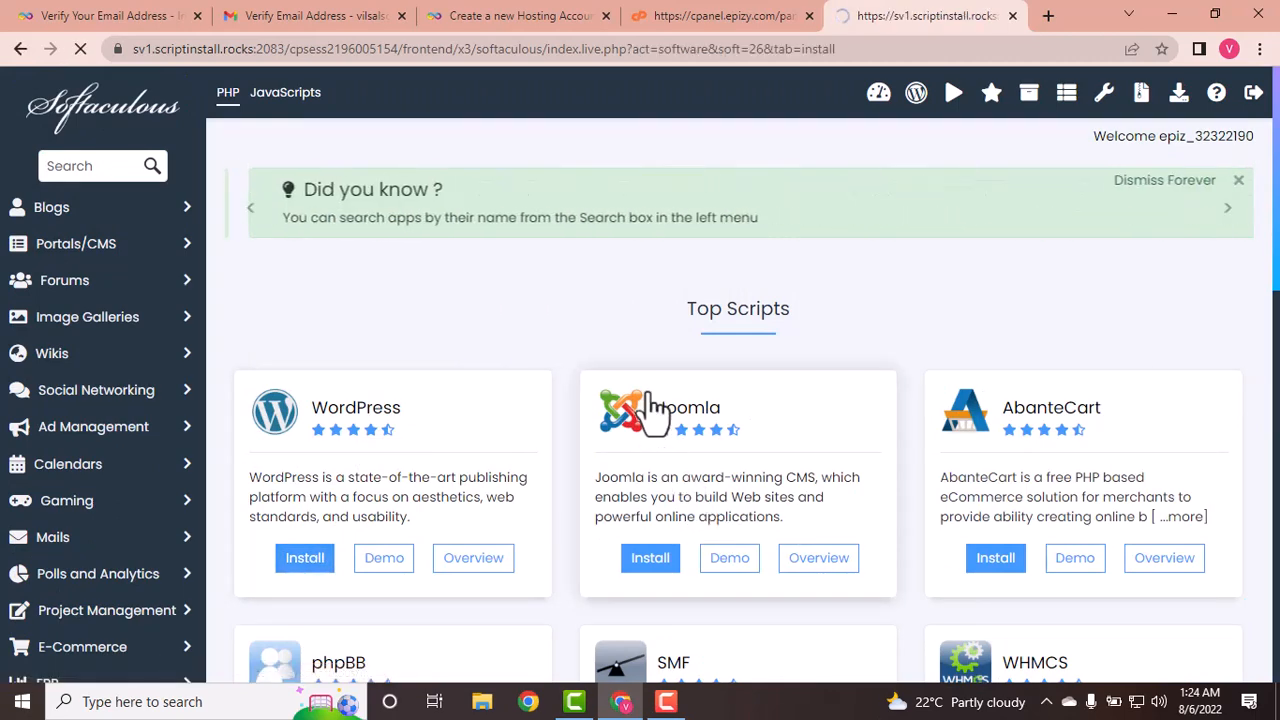
Replace the Site Name with 'VilSal' and enter 'Lets Learn' as the Site Description.
scroll(522, 510, "down", 1)
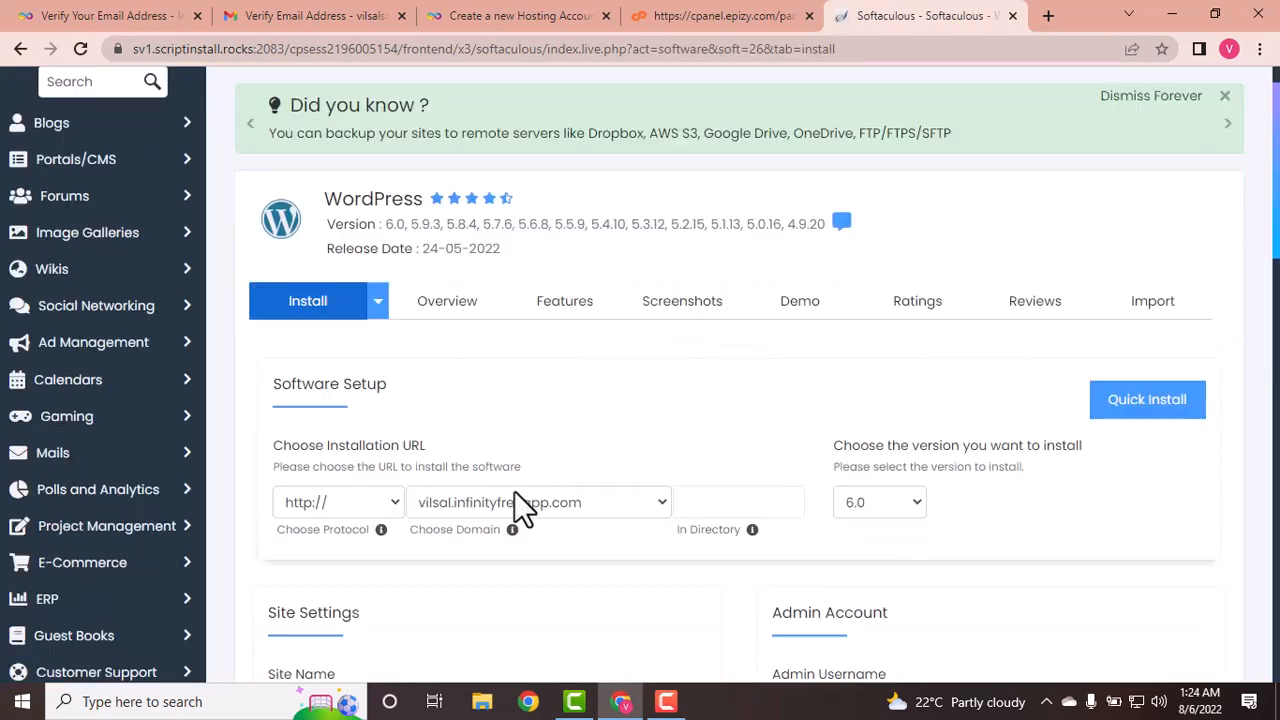
scroll(514, 490, "down", 3)
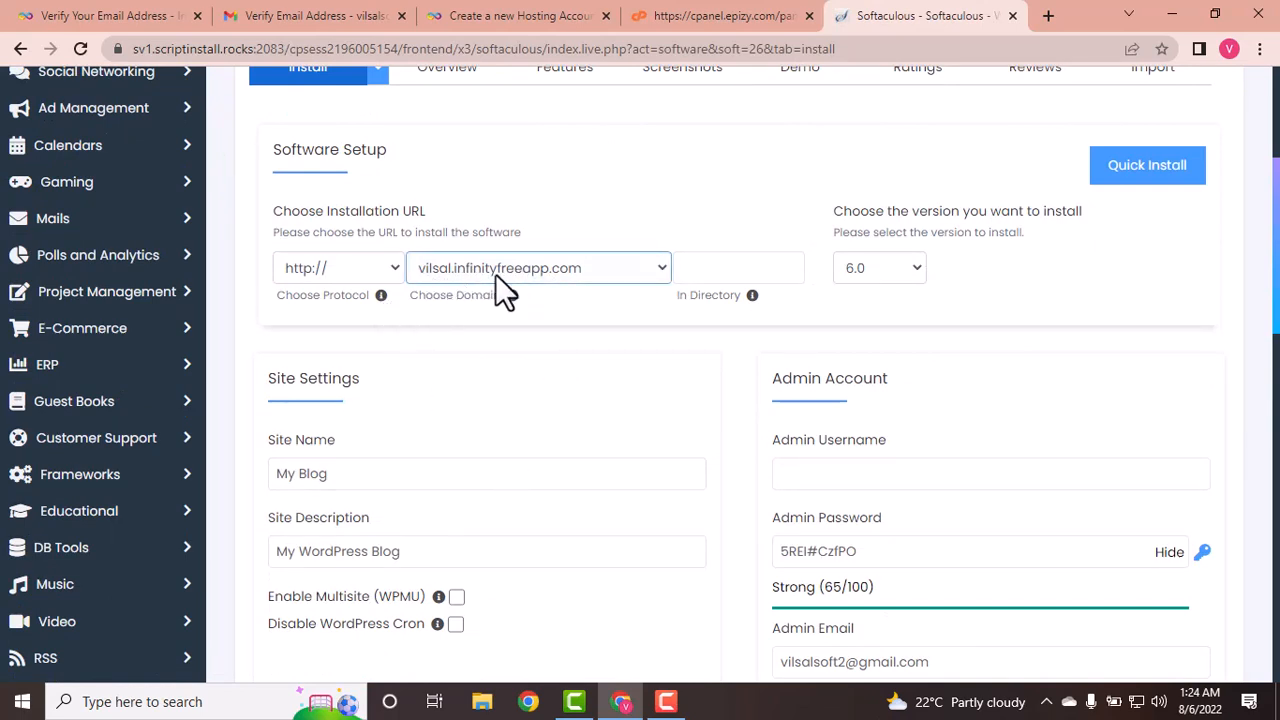
scroll(506, 440, "down", 4)
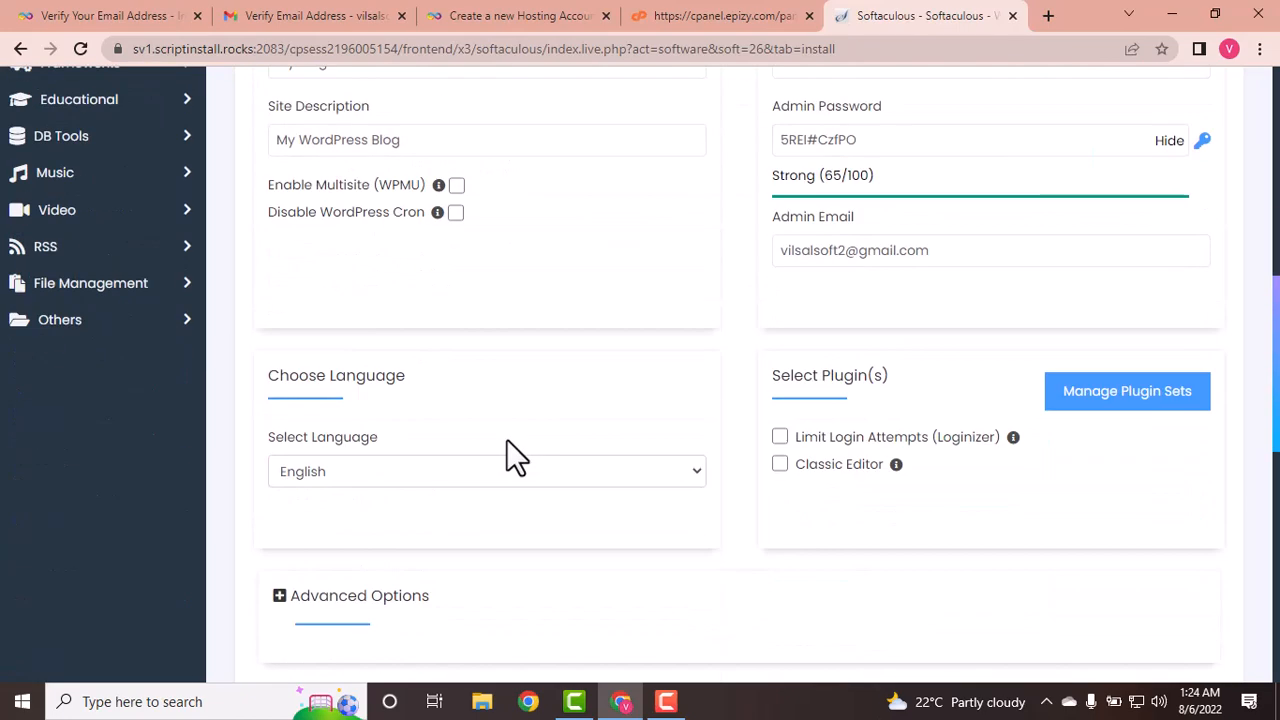
scroll(506, 440, "up", 1)
scroll(335, 330, "up", 1)
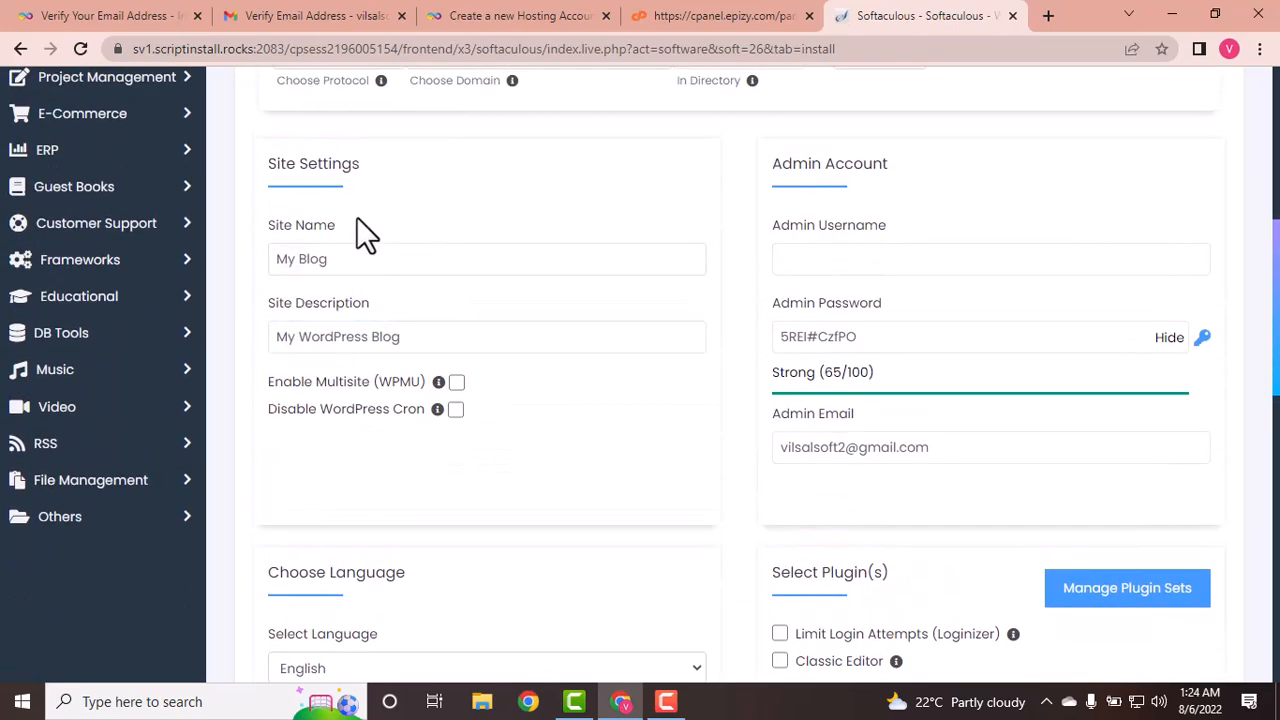
left_click_drag(326, 266, 105, 295)
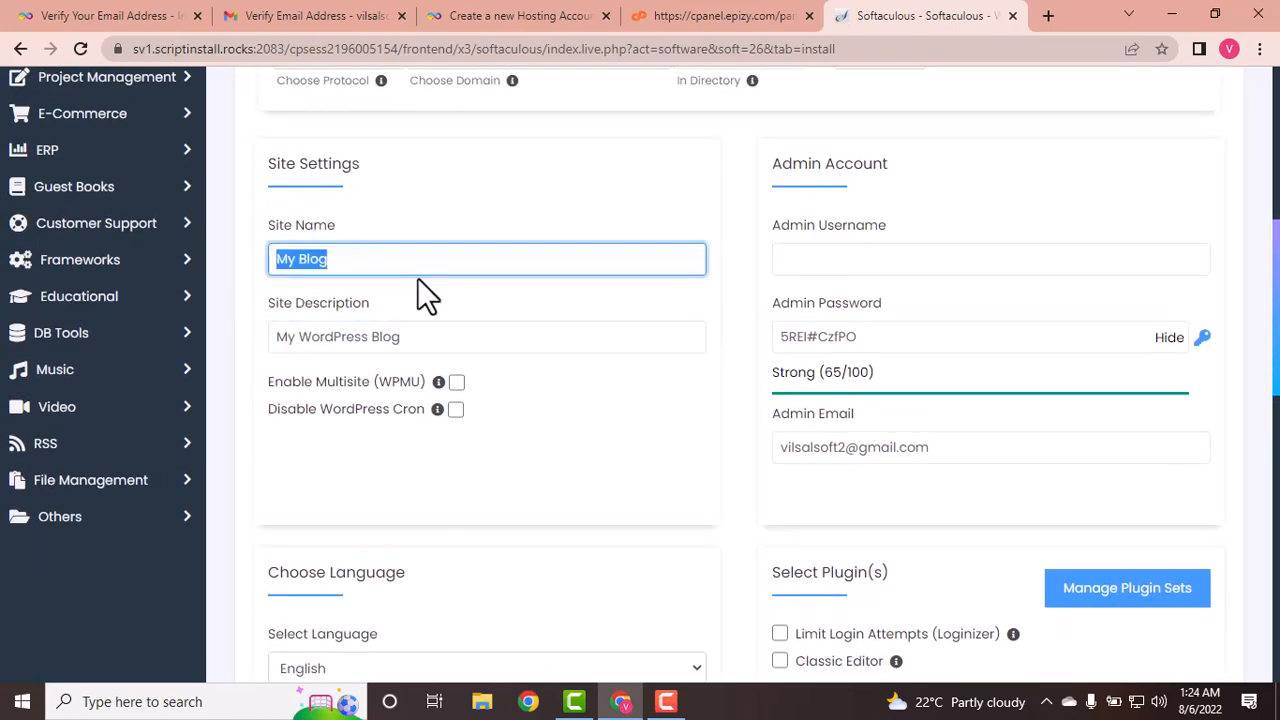
type("VilSal")
key("Tab")
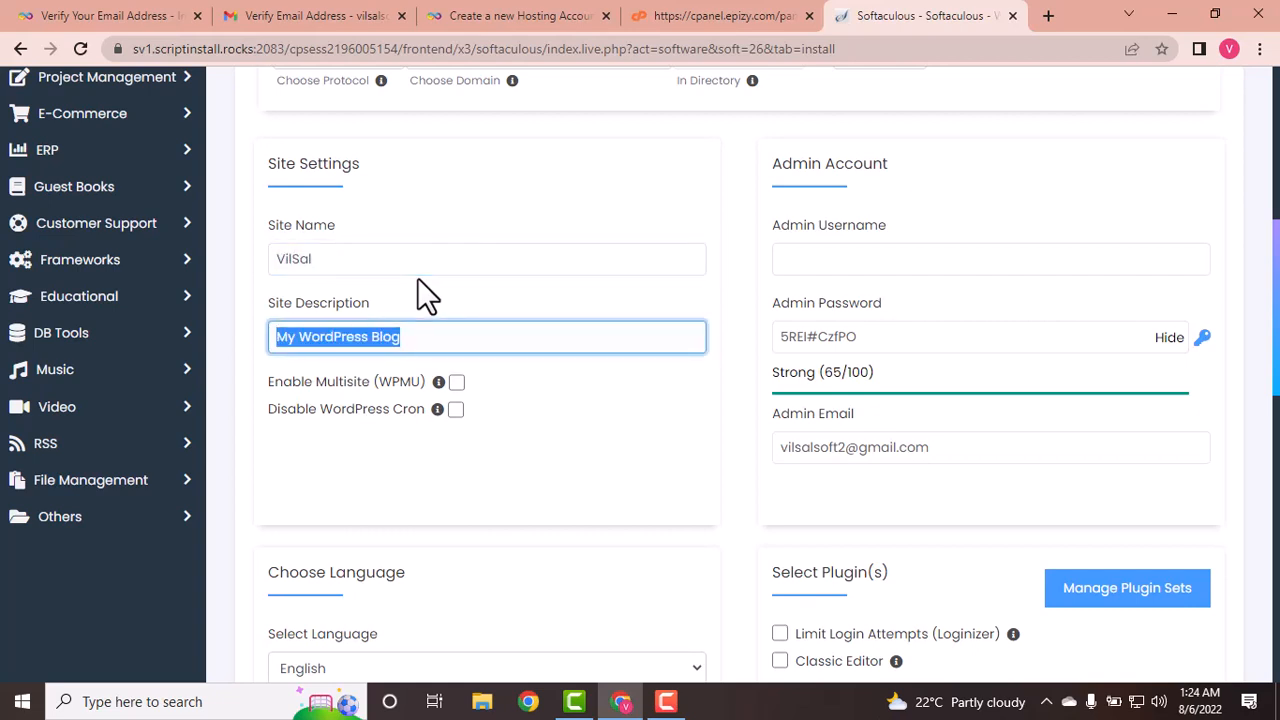
type("Lets ")
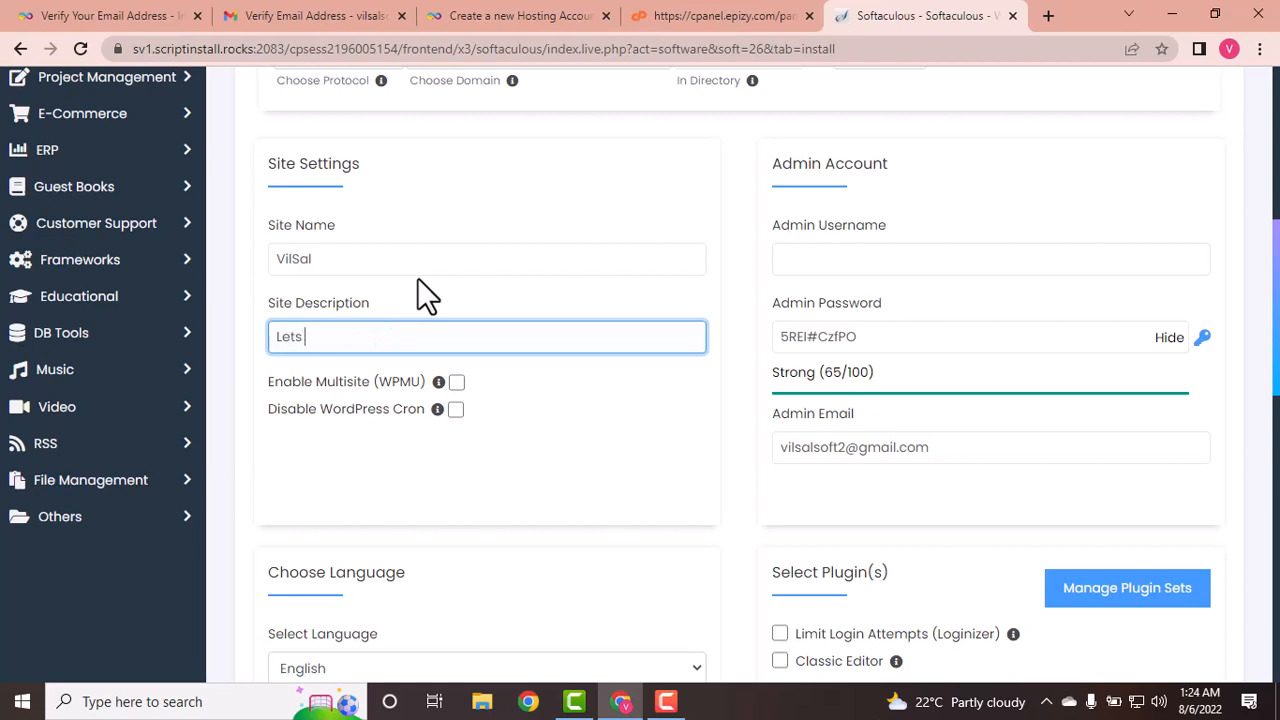
type("Learn")
Enter the admin username and a strong admin password, then submit the WordPress installation.
left_click(875, 263)
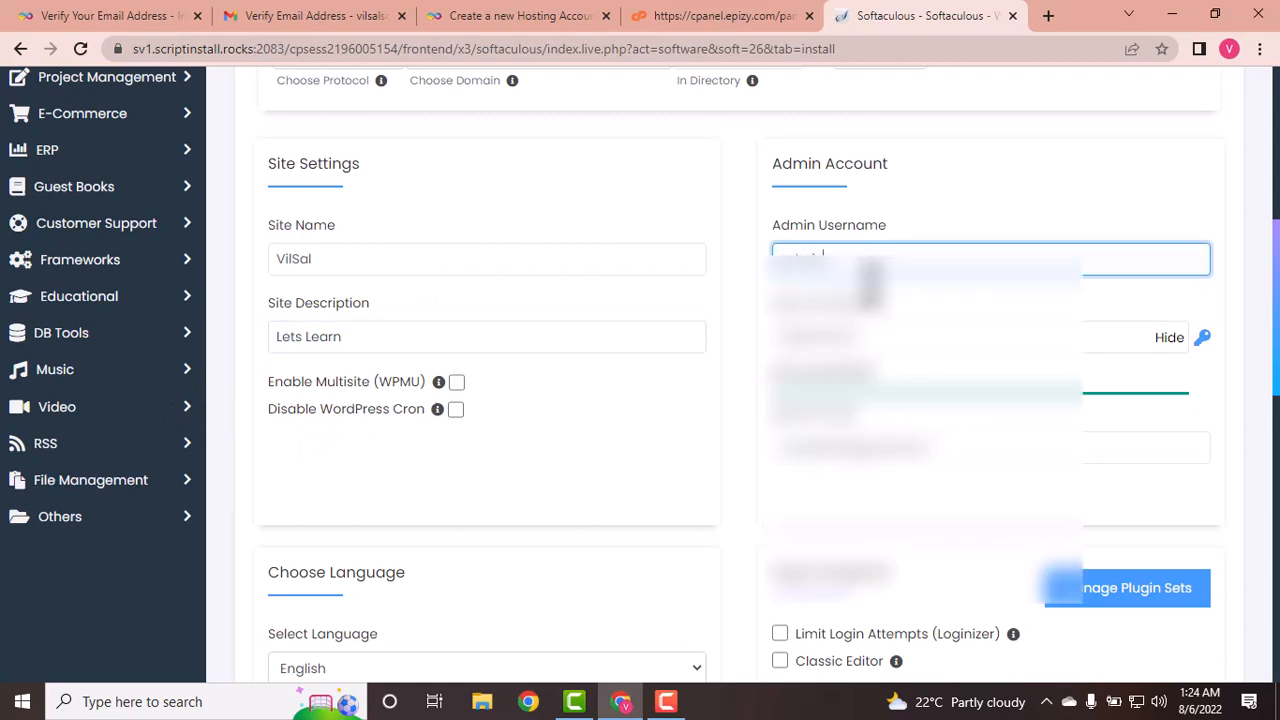
key("Tab")
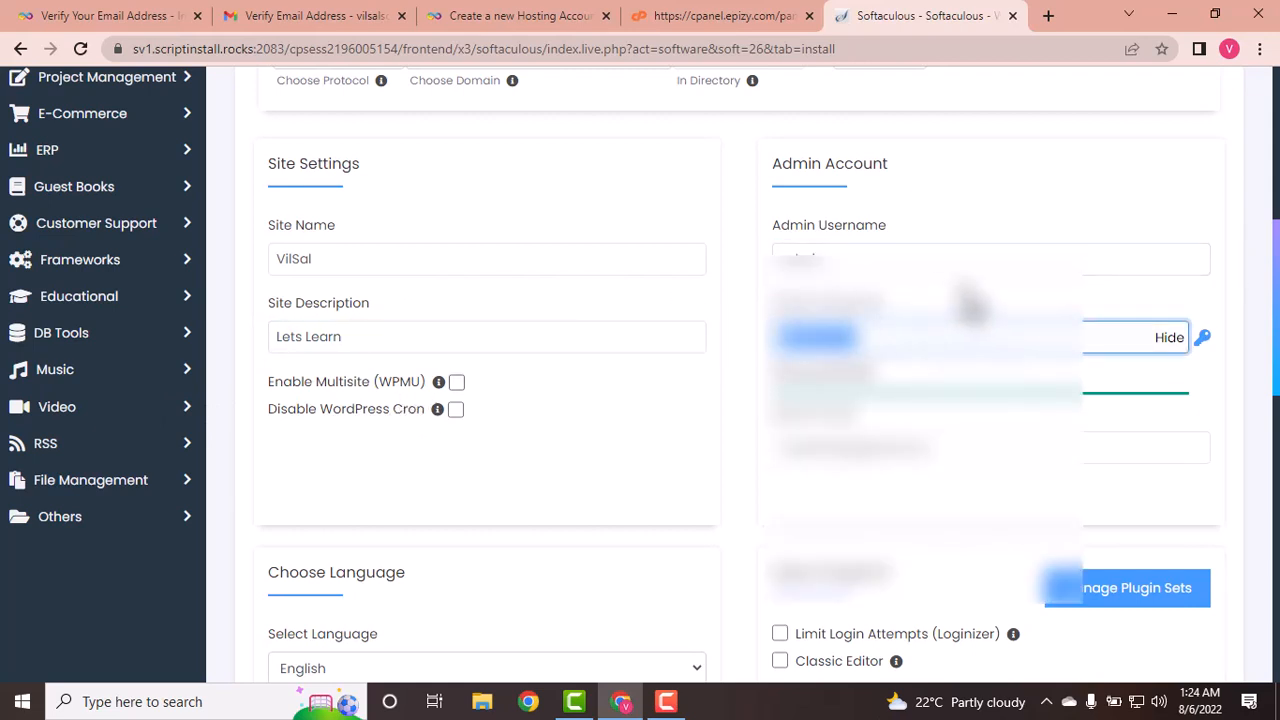
type("****")
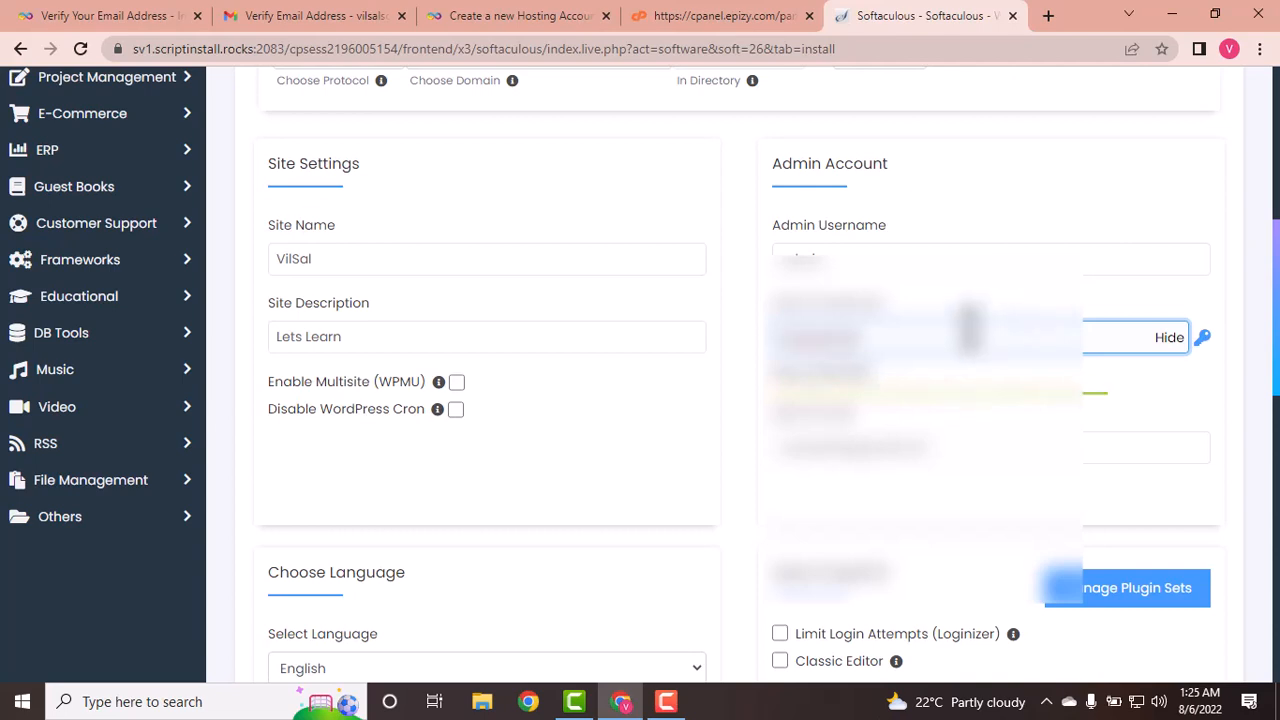
type("*")
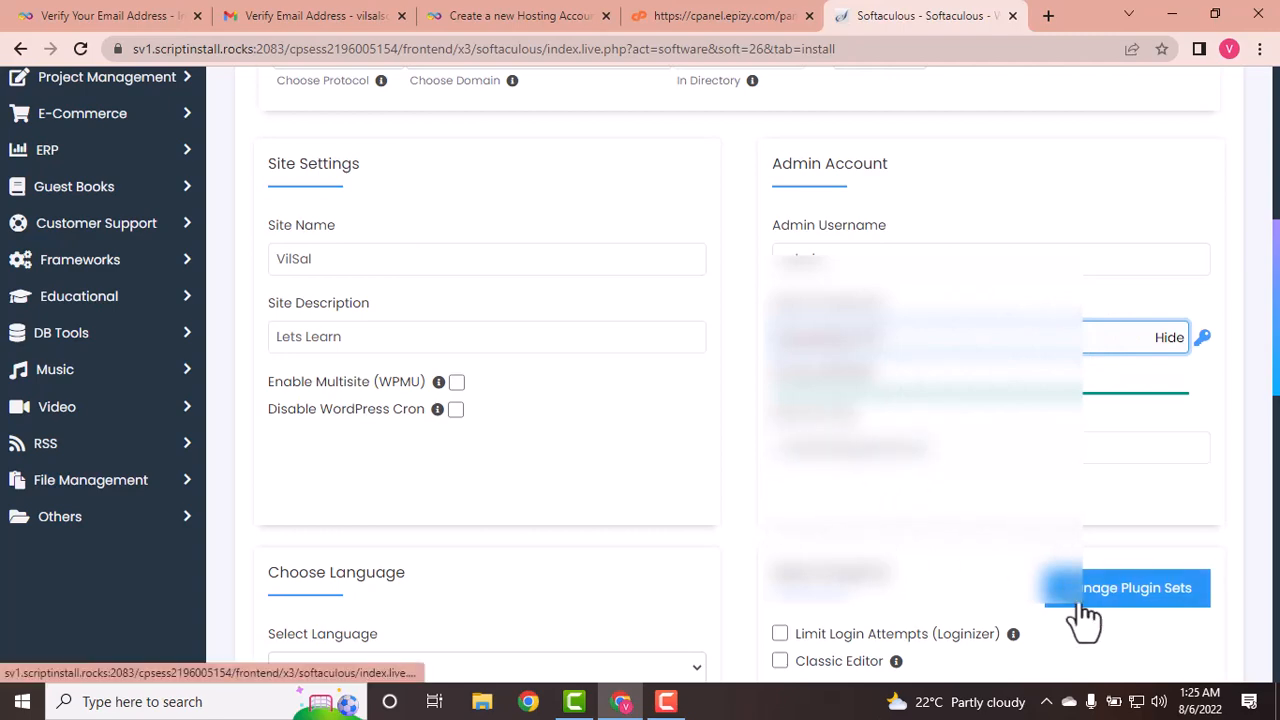
scroll(1120, 430, "down", 4)
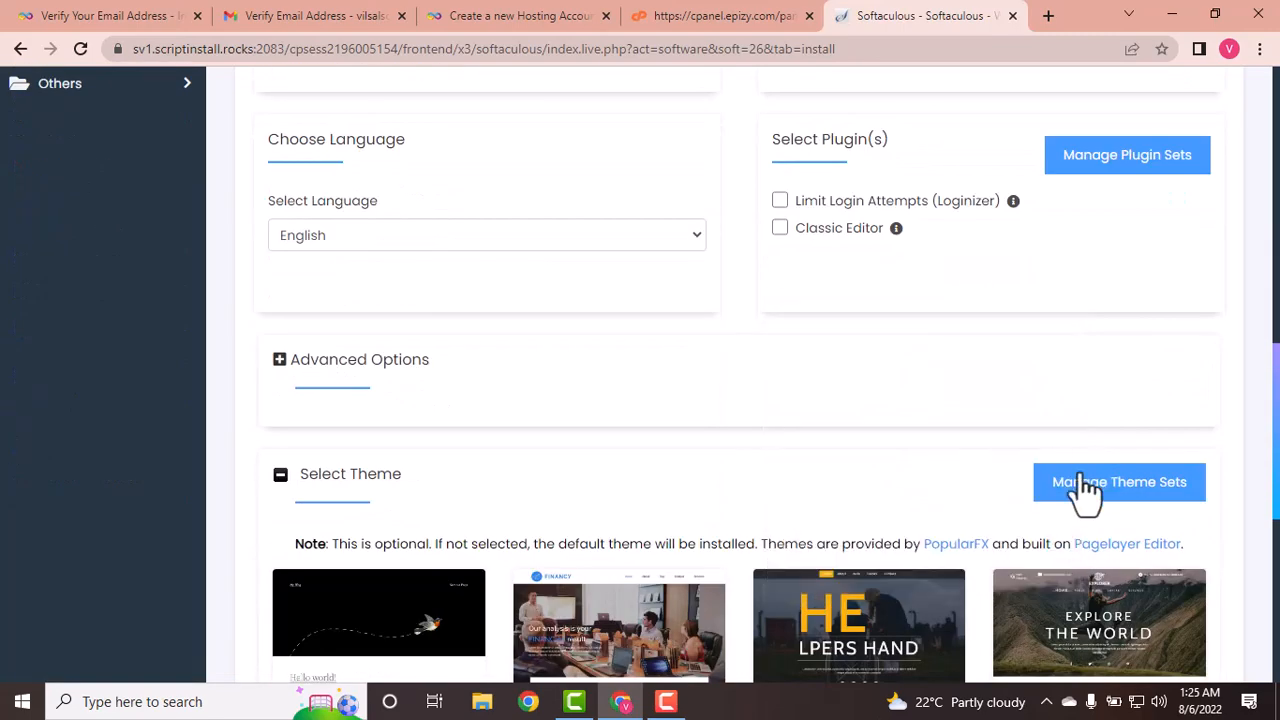
scroll(580, 506, "down", 3)
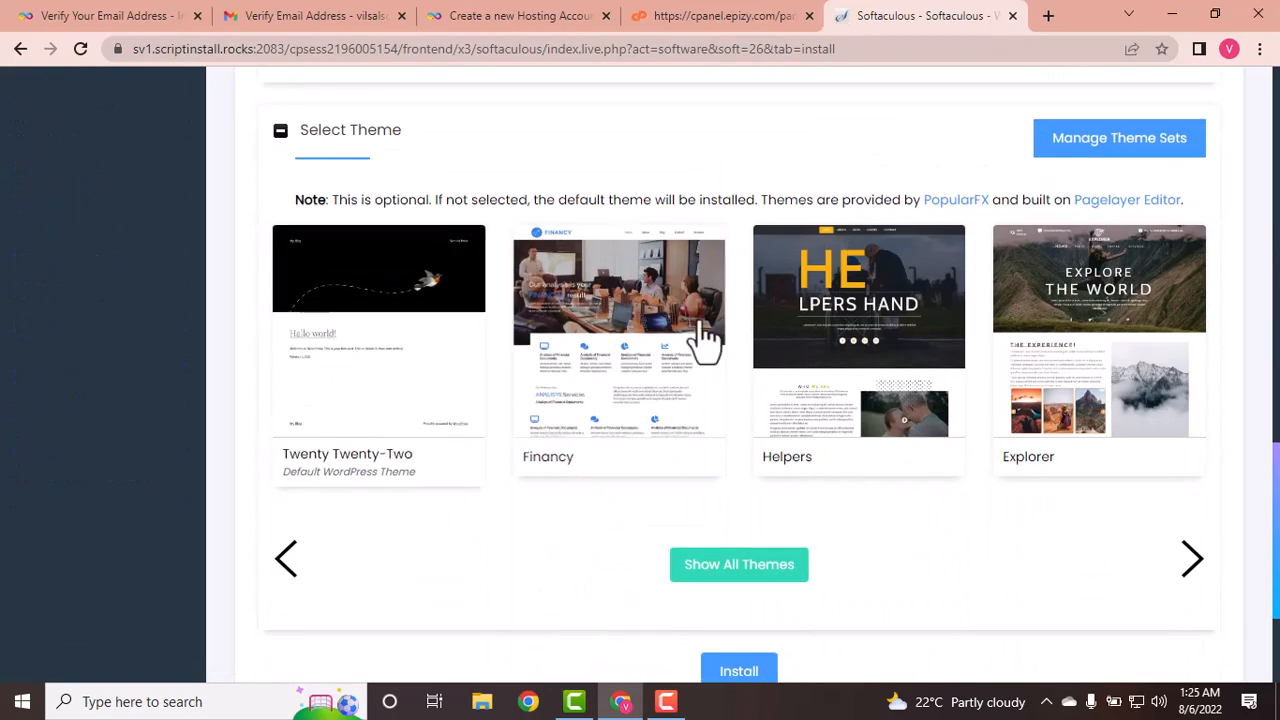
left_click(737, 671)
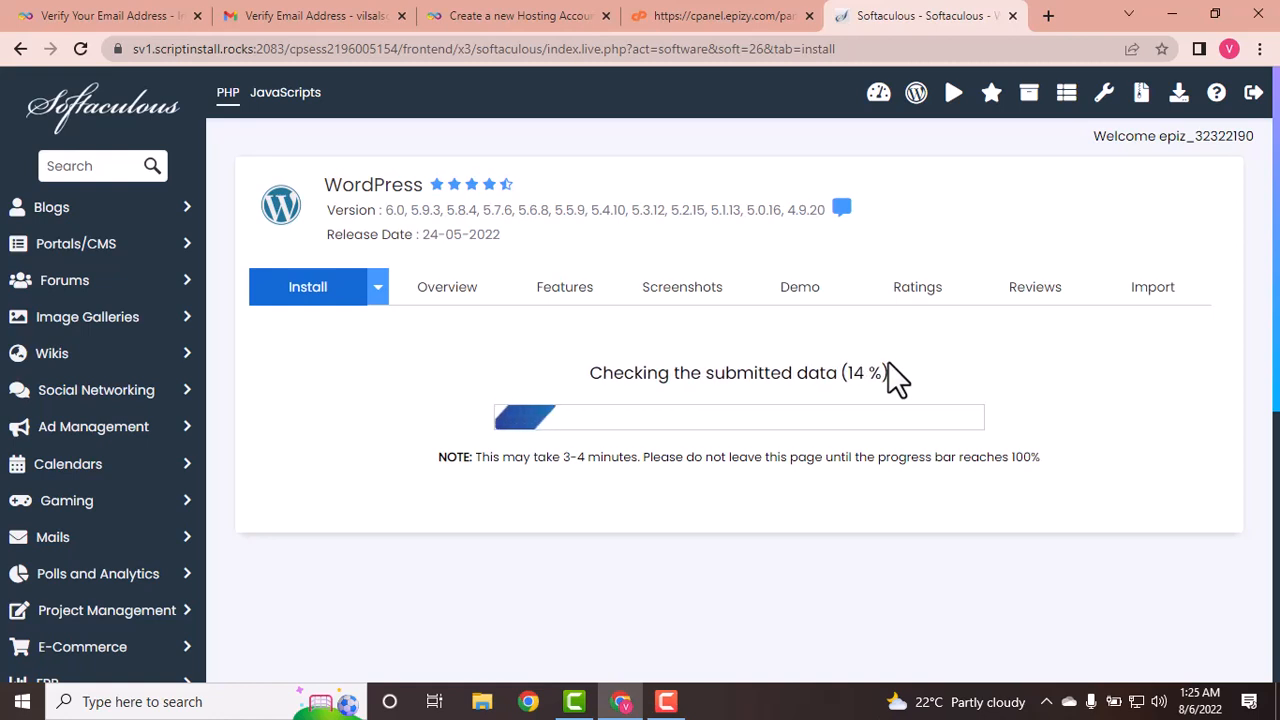
Open a new empty browser tab while the WordPress installation runs.
left_click(1046, 16)
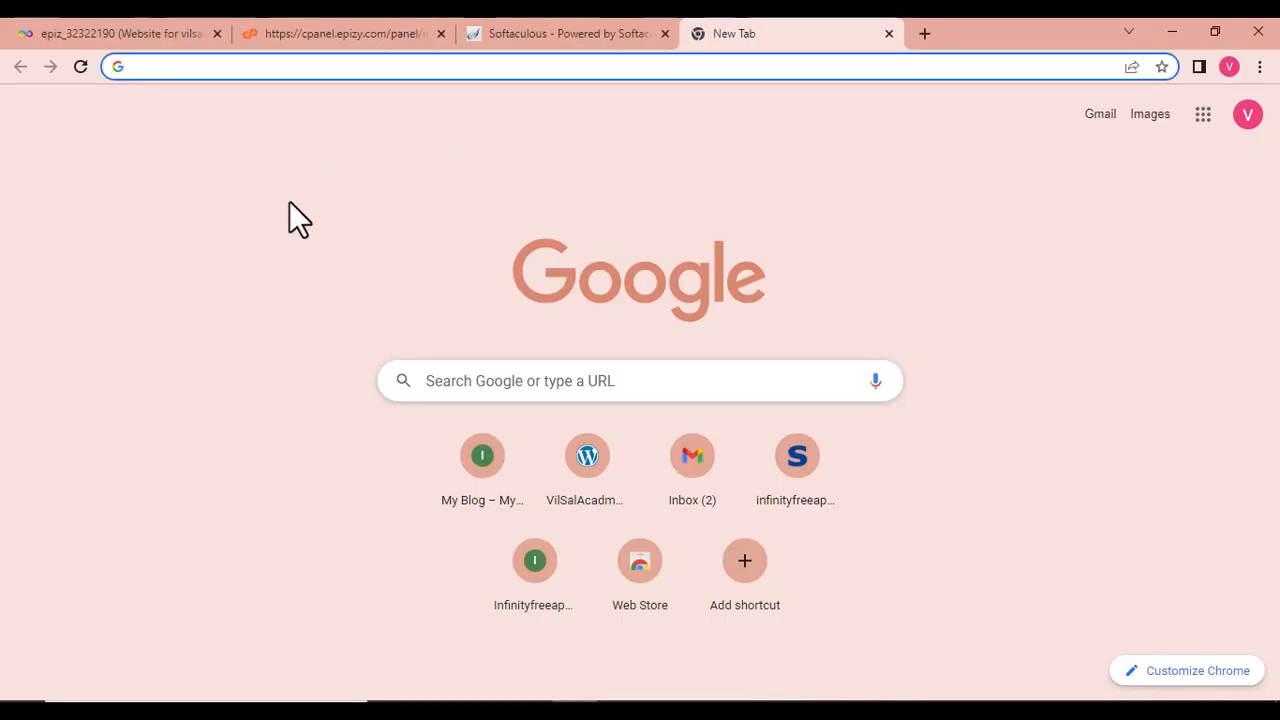
Go to vilsal.infinityfreeapp.com to view the new 'My Blog' WordPress site.
type("vil")
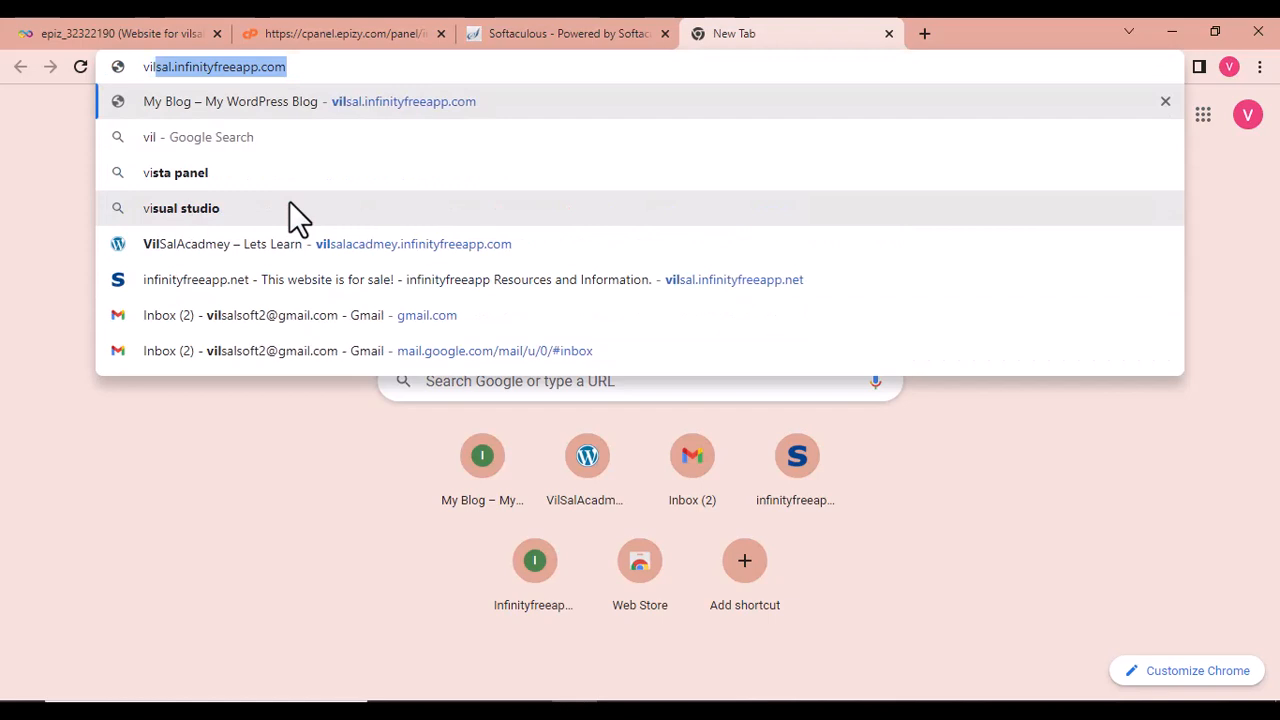
type("sal")
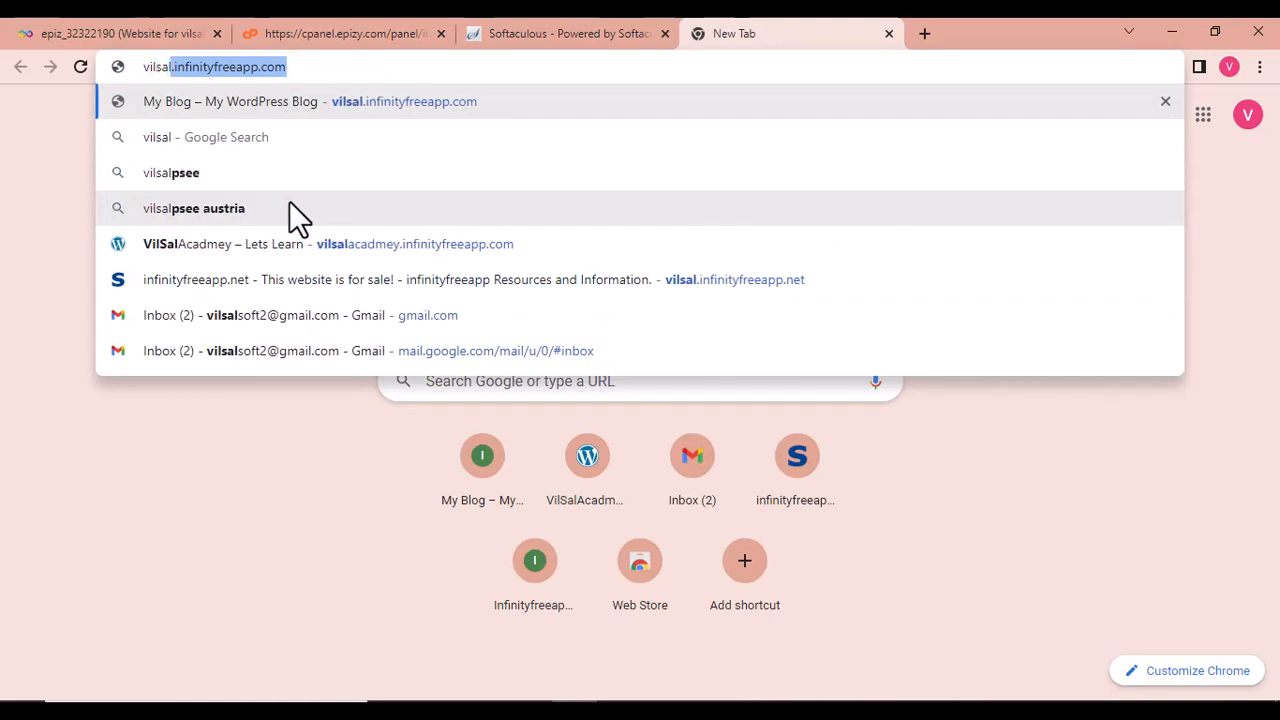
type(".infinityfreeapp.com")
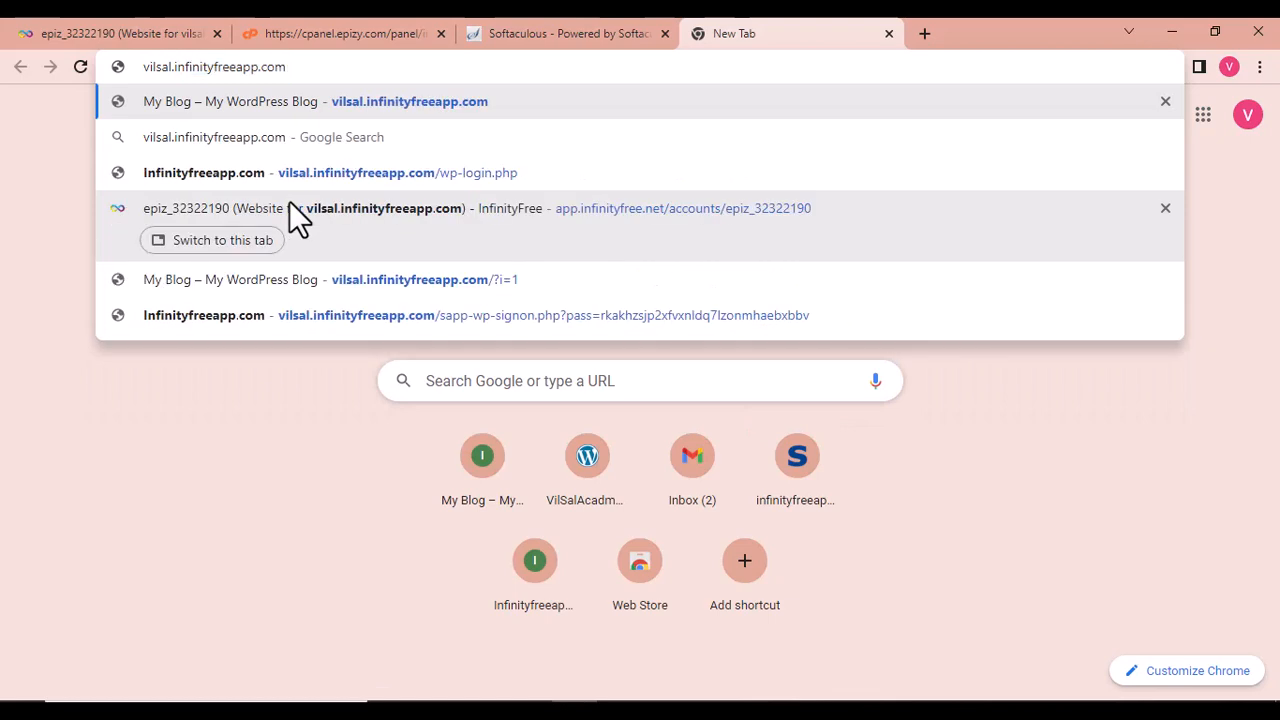
key("Return")
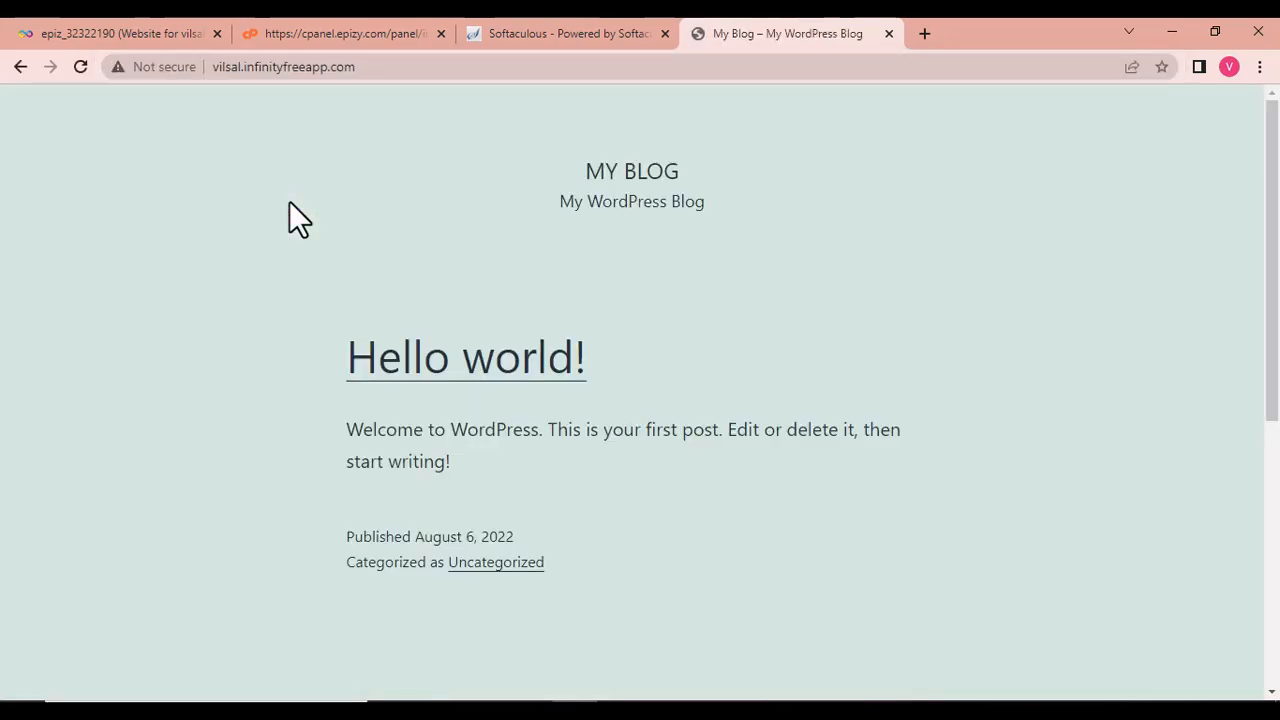
scroll(446, 266, "down", 3)
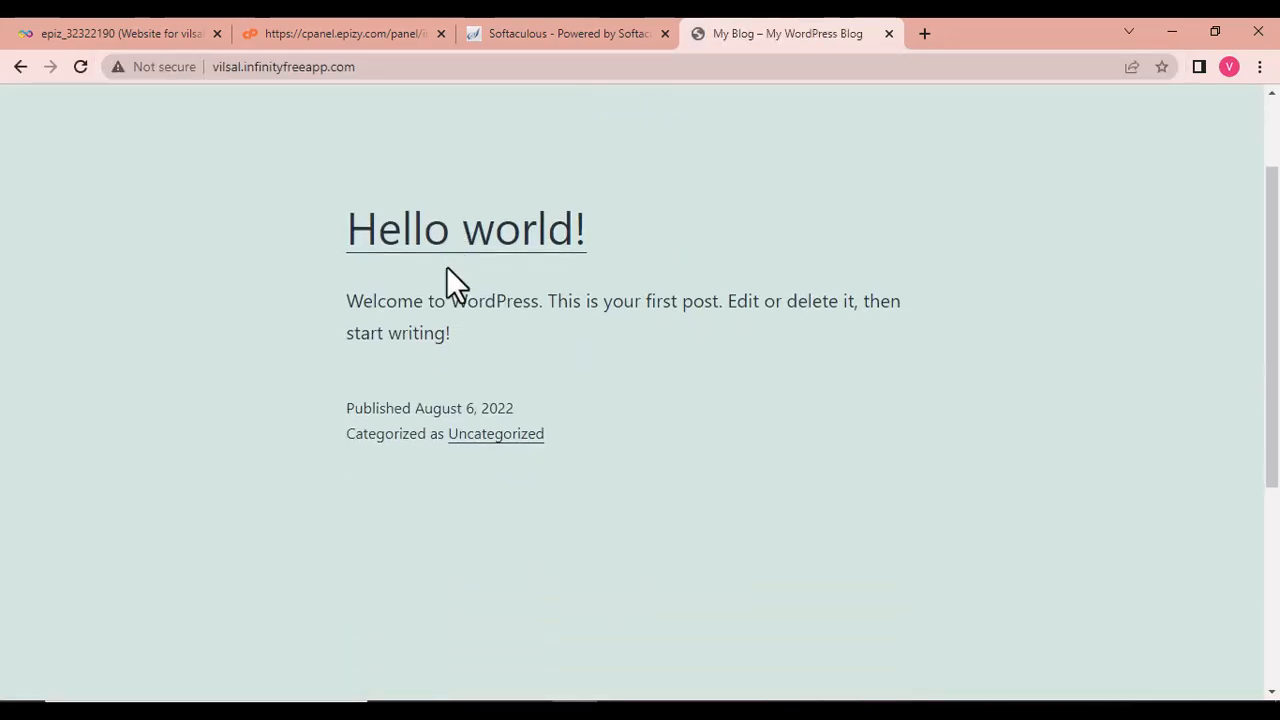
scroll(446, 266, "up", 2)
scroll(446, 266, "down", 3)
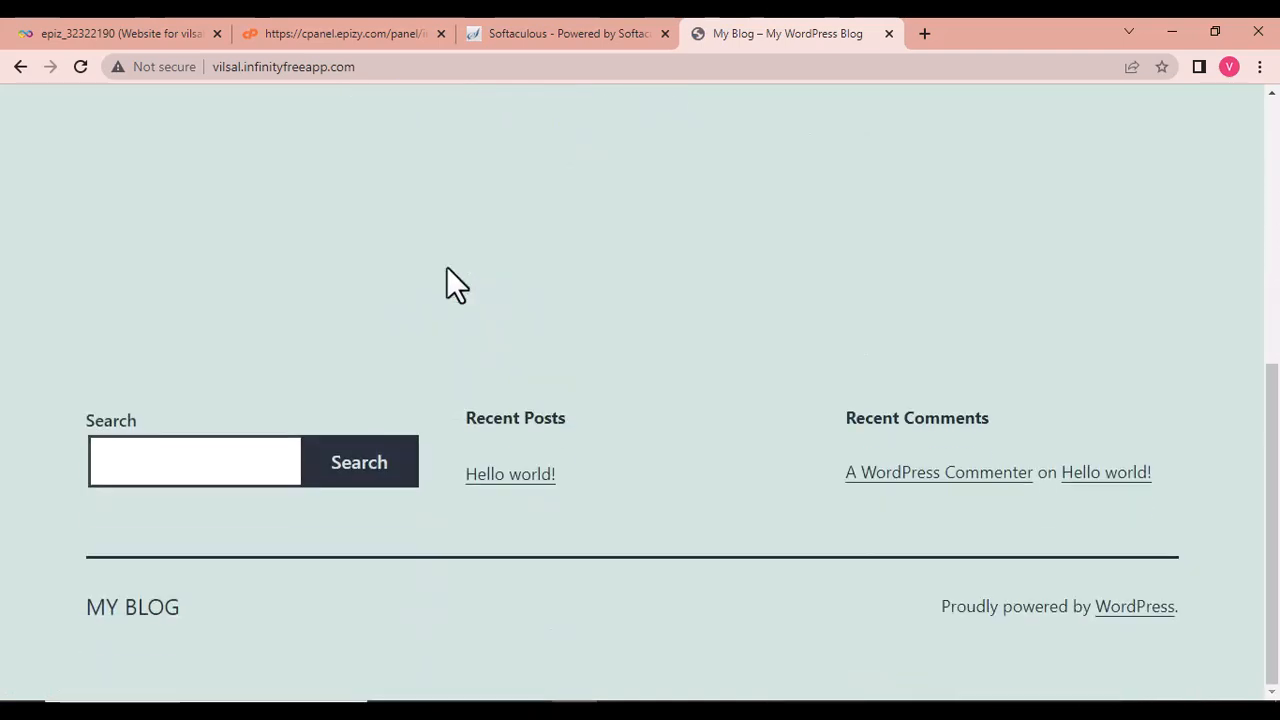
scroll(446, 266, "up", 10)
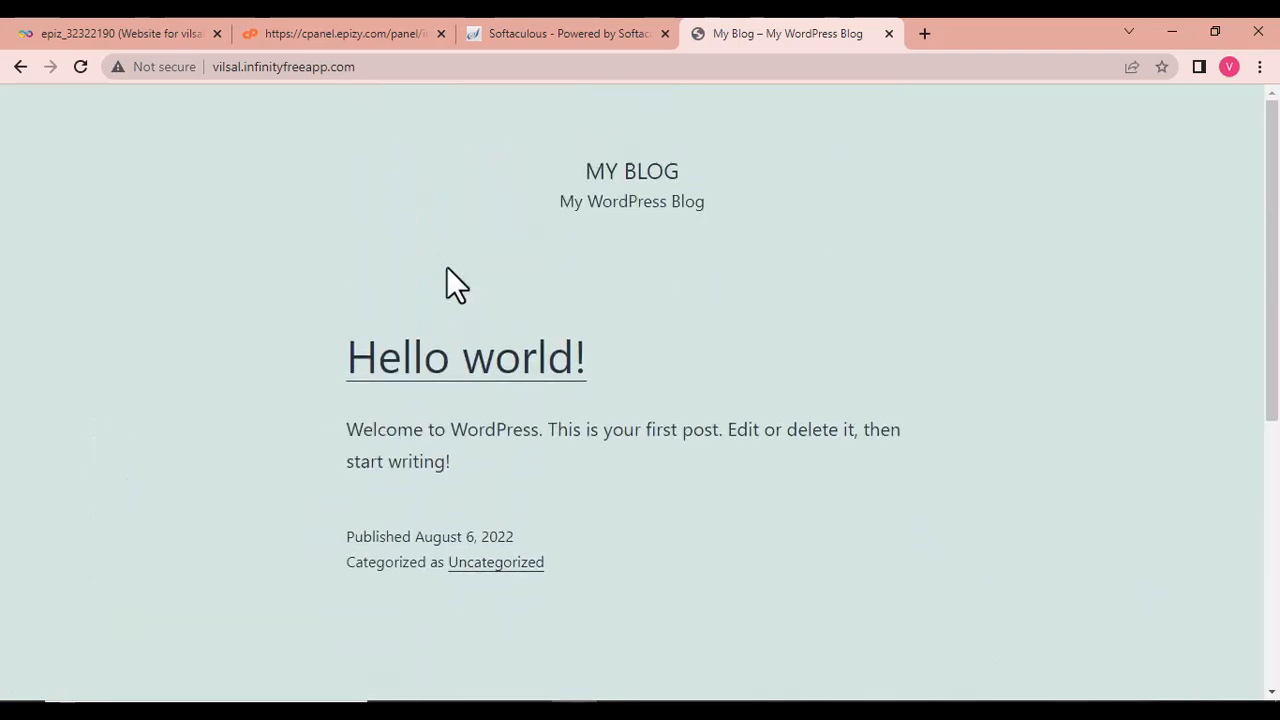
scroll(446, 266, "down", 3)
scroll(446, 266, "down", 2)
scroll(446, 266, "up", 5)
scroll(678, 234, "down", 2)
scroll(678, 232, "up", 2)
left_click(400, 78)
left_click(409, 77)
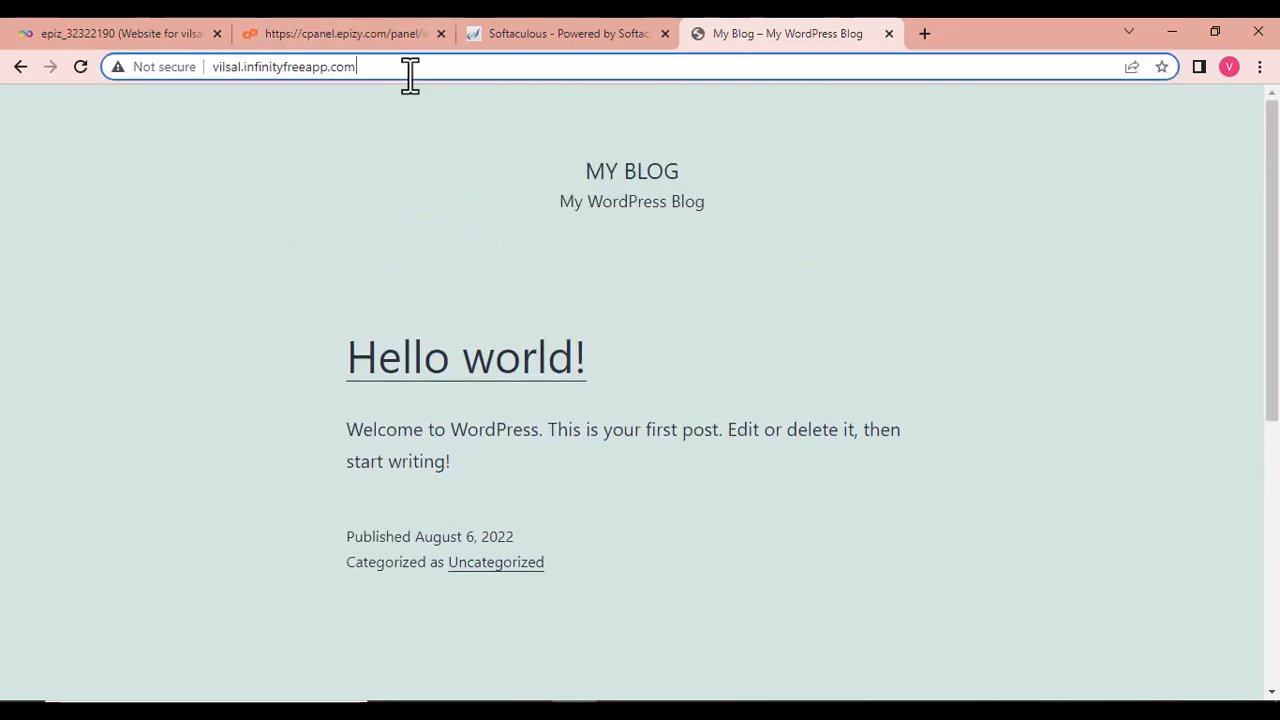